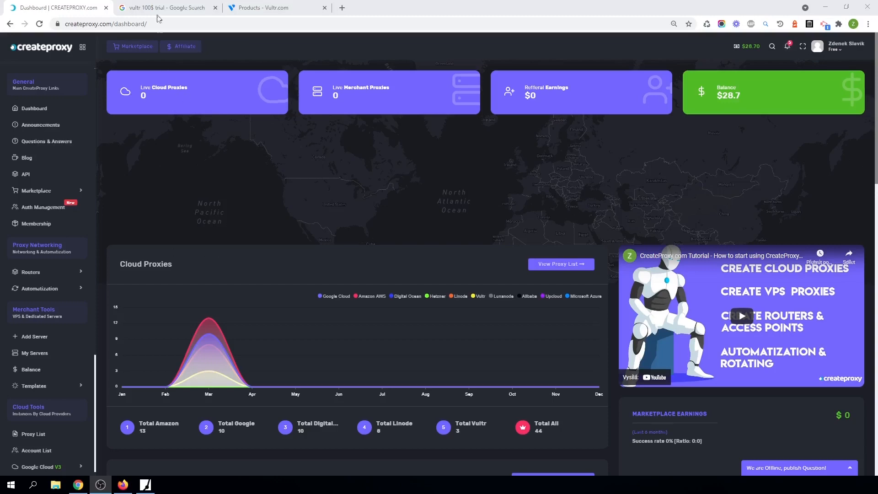
- Switch to the Google results for 'vultr 100$ trial'
{"action": "left_click", "coordinate": [141, 9]}
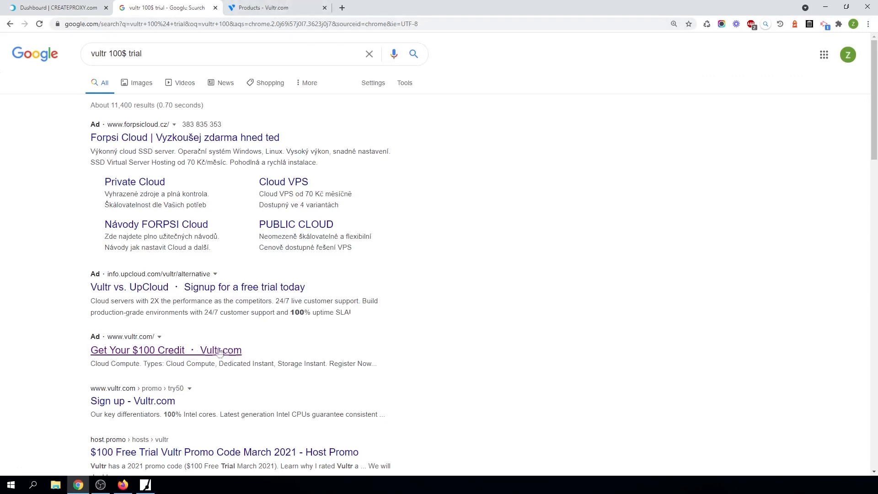
- Switch to the Vultr Products page, which shows no deployed instances
{"action": "left_click", "coordinate": [258, 7]}
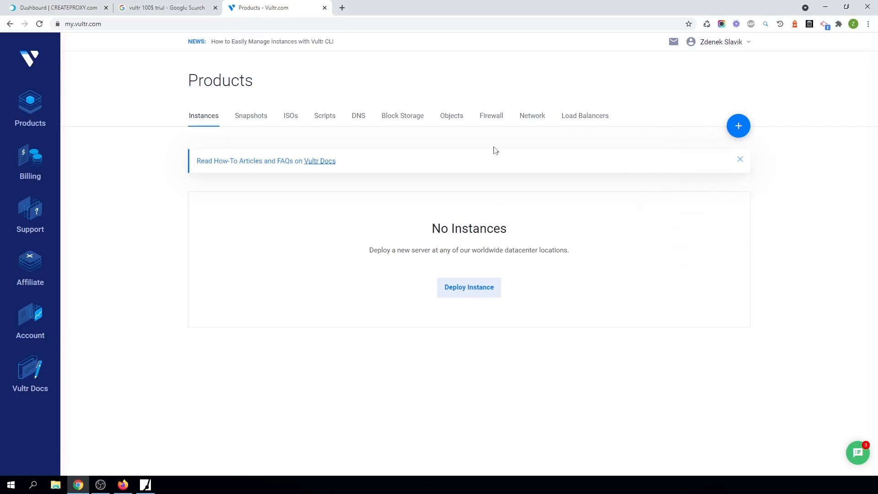
- View the enabled personal access token under Account > API, then close the Vultr settings tab
{"action": "left_click", "coordinate": [714, 44]}
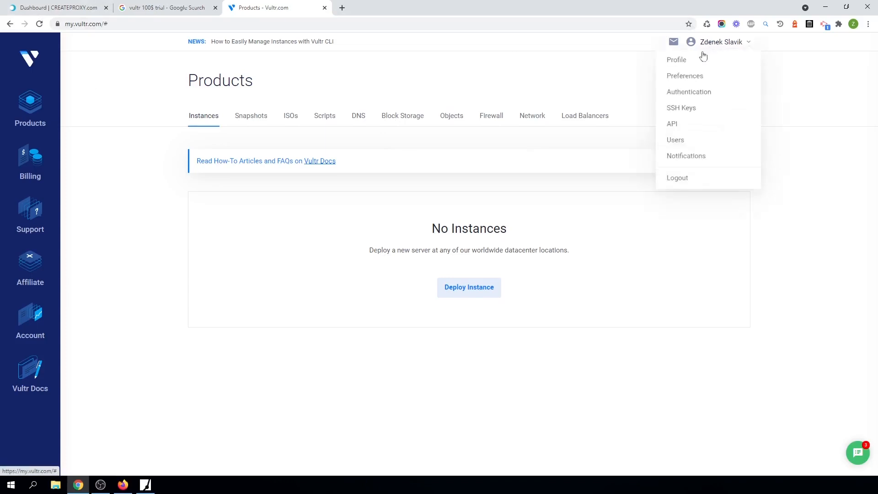
{"action": "left_click", "coordinate": [669, 127]}
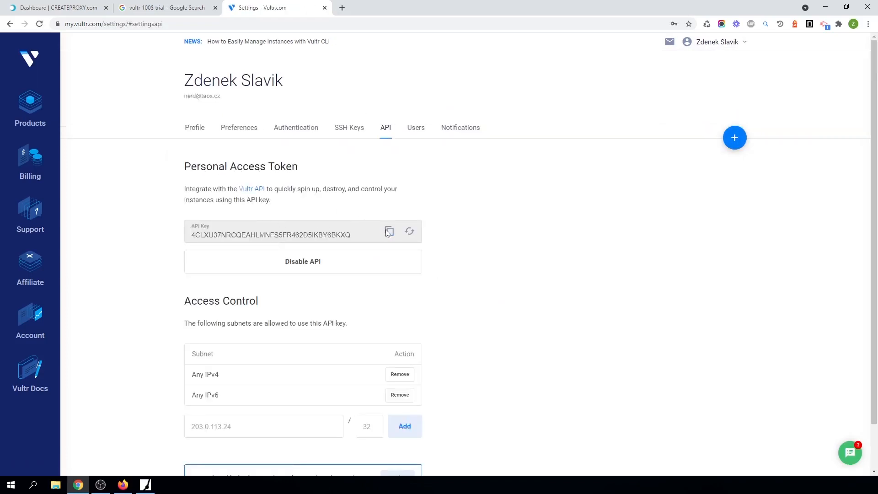
{"action": "scroll", "coordinate": [292, 302], "scroll_direction": "down", "scroll_amount": 2}
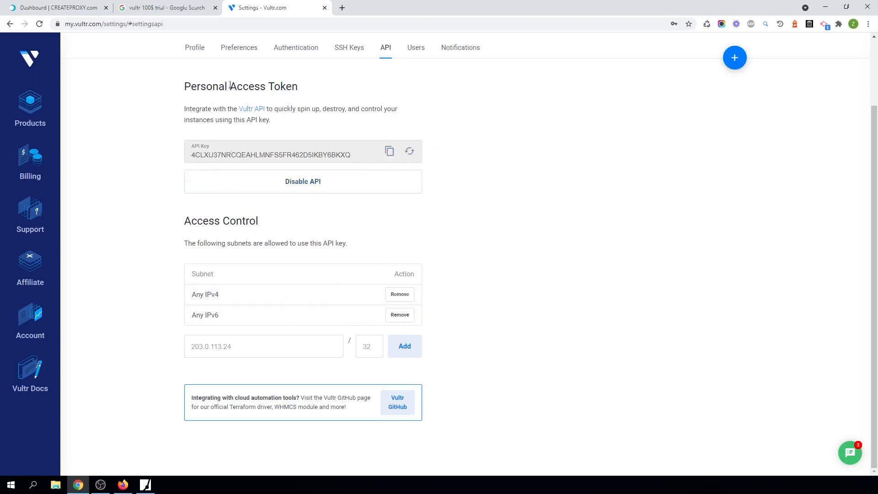
{"action": "left_click", "coordinate": [324, 8]}
- Close the Google tab and start a new account under Vultr V3 in the sidebar
{"action": "left_click", "coordinate": [216, 7]}
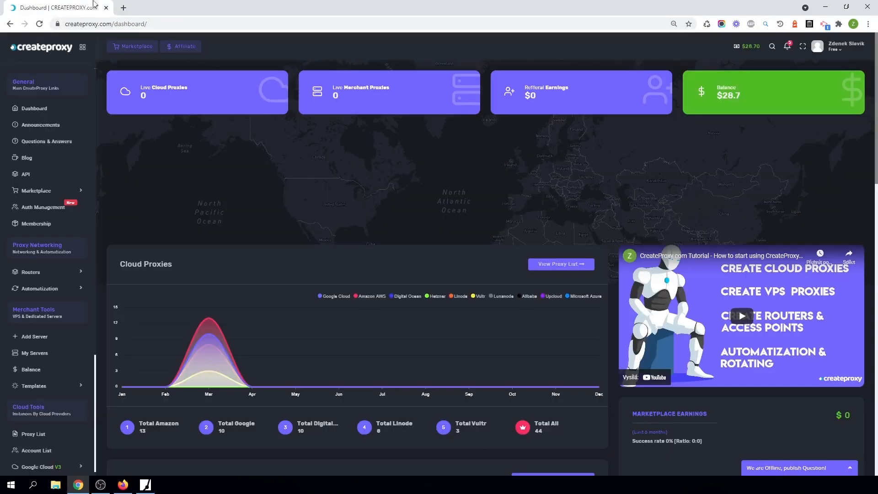
{"action": "scroll", "coordinate": [55, 366], "scroll_direction": "down", "scroll_amount": 3}
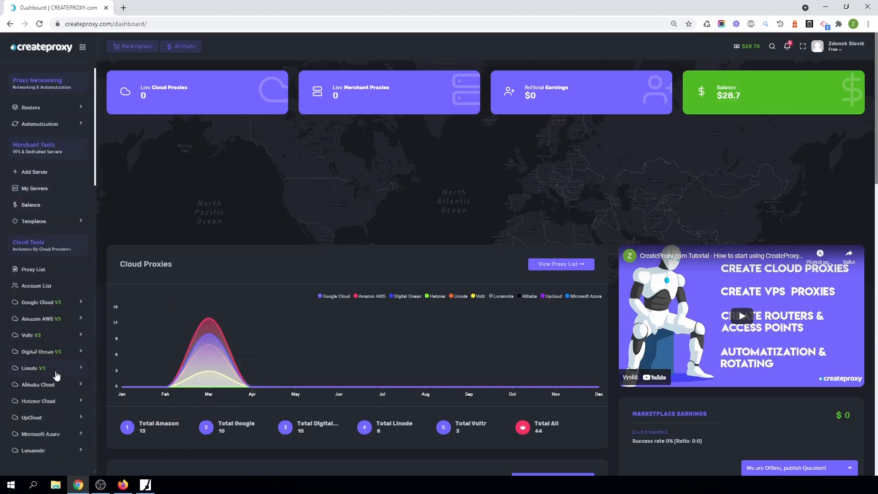
{"action": "left_click", "coordinate": [42, 339]}
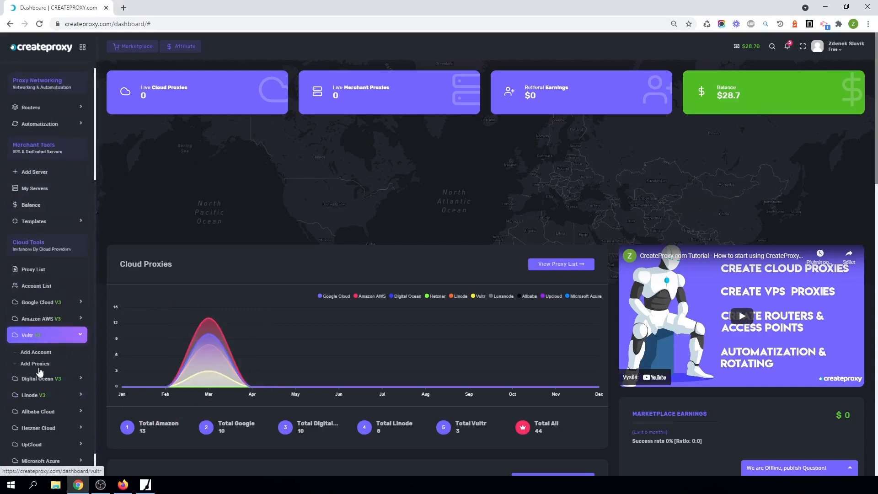
{"action": "left_click", "coordinate": [36, 355]}
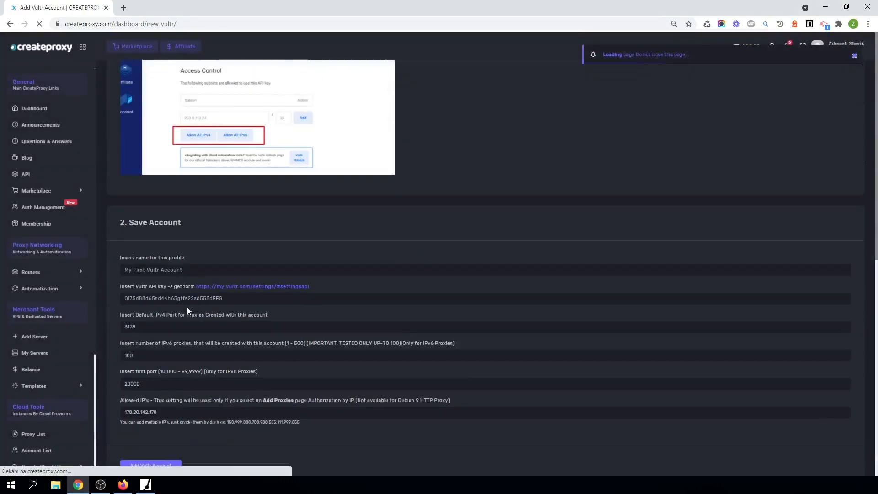
{"action": "scroll", "coordinate": [192, 274], "scroll_direction": "down", "scroll_amount": 10}
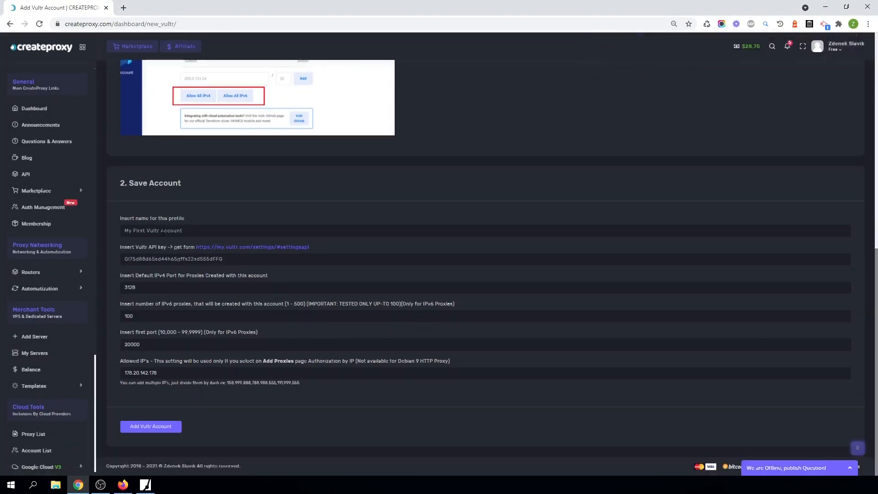
- Enter 'Vultr Video Account' as the profile name and paste the saved Vultr API key
{"action": "left_click", "coordinate": [161, 231]}
{"action": "type", "text": "VULTR VIDEO"}
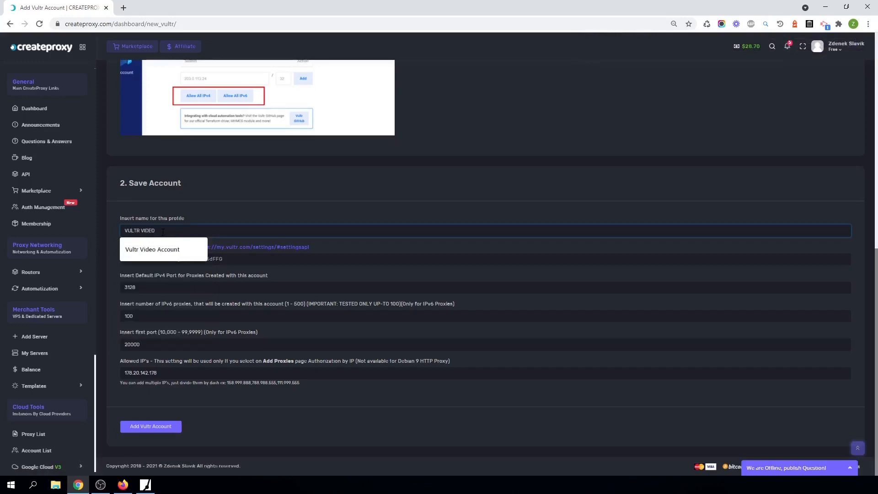
{"action": "key", "text": "Down"}
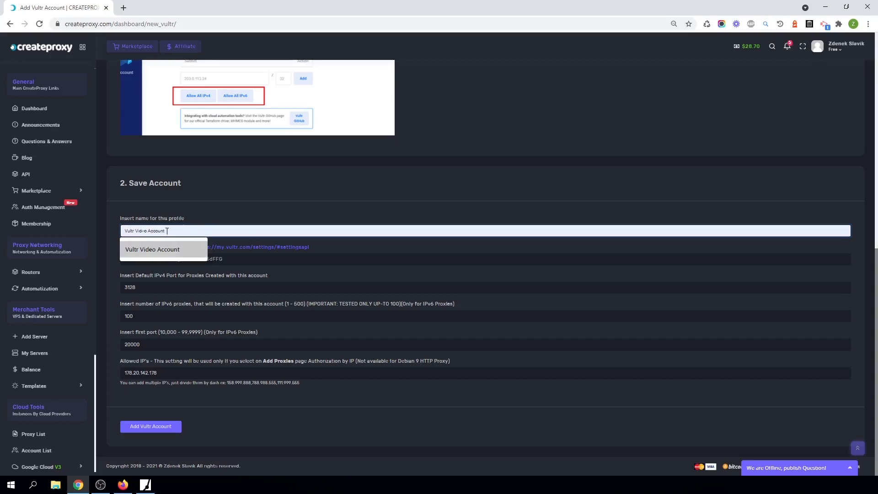
{"action": "left_click", "coordinate": [180, 249]}
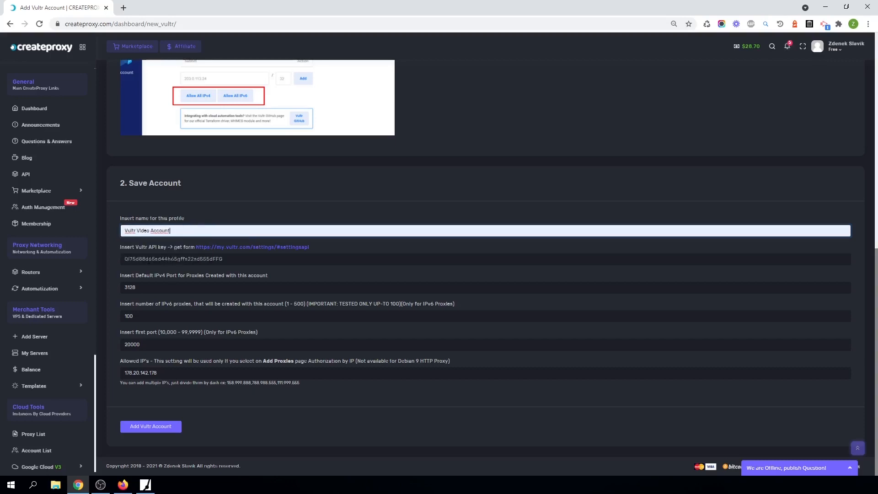
{"action": "left_click", "coordinate": [149, 260]}
{"action": "left_click", "coordinate": [147, 277]}
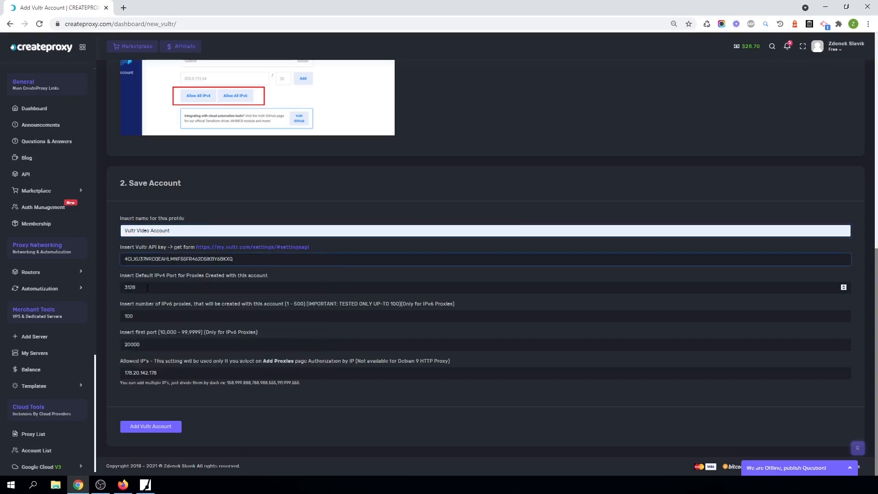
- Save Vultr Video Account, then choose Frankfurt, Europe with 1 instance for the proxy order
{"action": "left_click", "coordinate": [135, 429]}
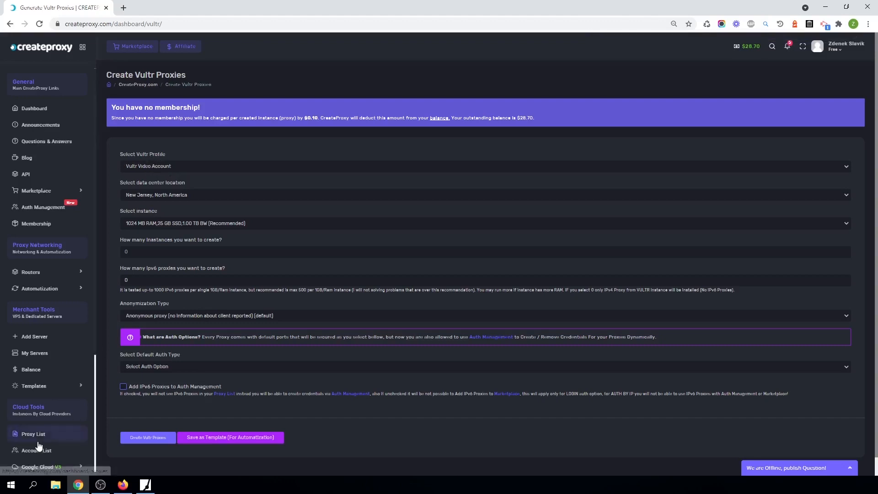
{"action": "left_click", "coordinate": [178, 194]}
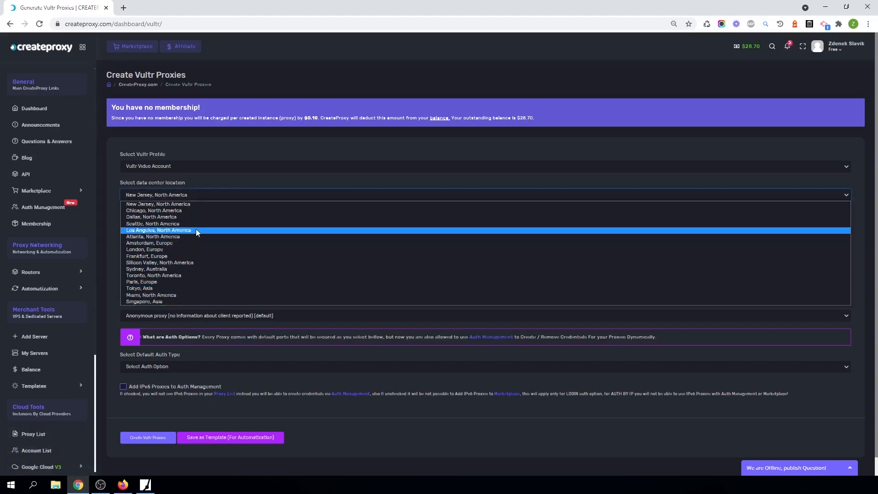
{"action": "left_click", "coordinate": [211, 150]}
{"action": "left_click", "coordinate": [185, 196]}
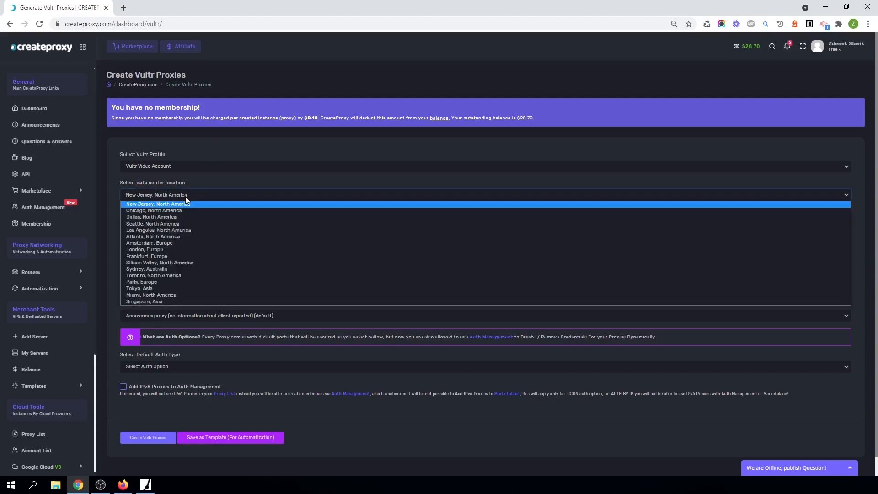
{"action": "left_click", "coordinate": [183, 256]}
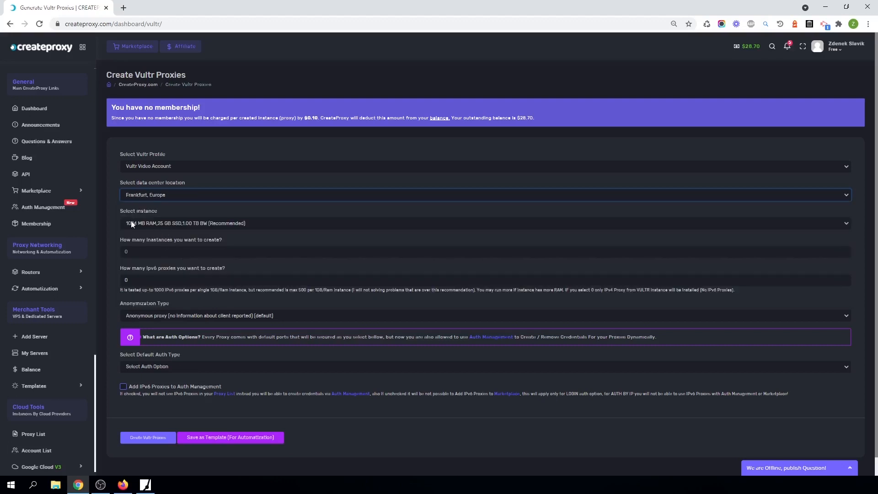
{"action": "left_click", "coordinate": [122, 251]}
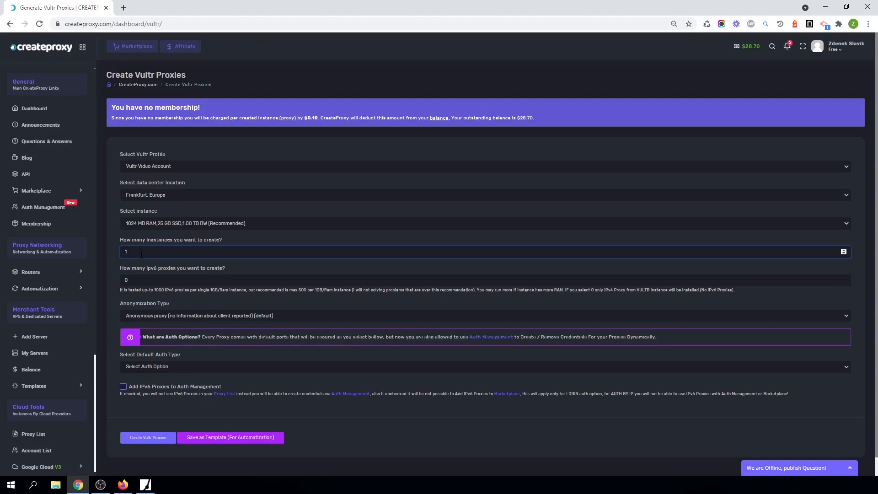
- Request 500 IPv6 proxies for the single 1024 MB RAM Frankfurt instance
{"action": "left_click", "coordinate": [146, 279]}
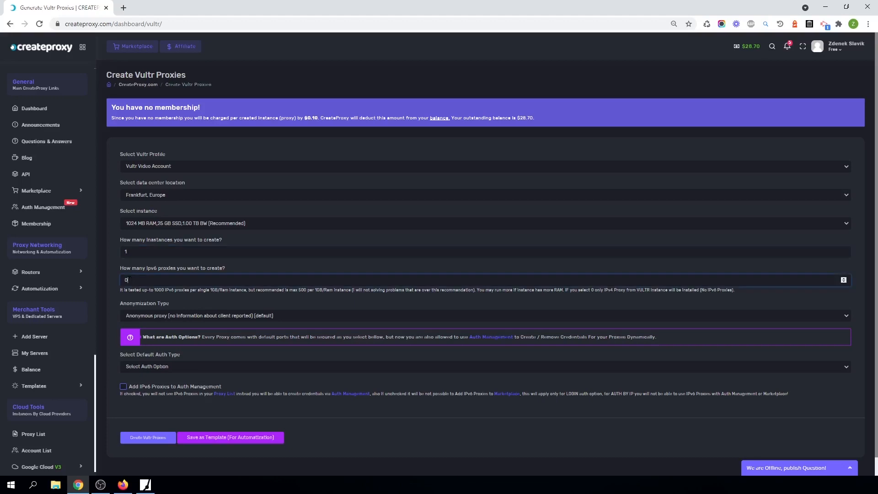
{"action": "type", "text": "0"}
{"action": "type", "text": "500"}
{"action": "double_click", "coordinate": [136, 251]}
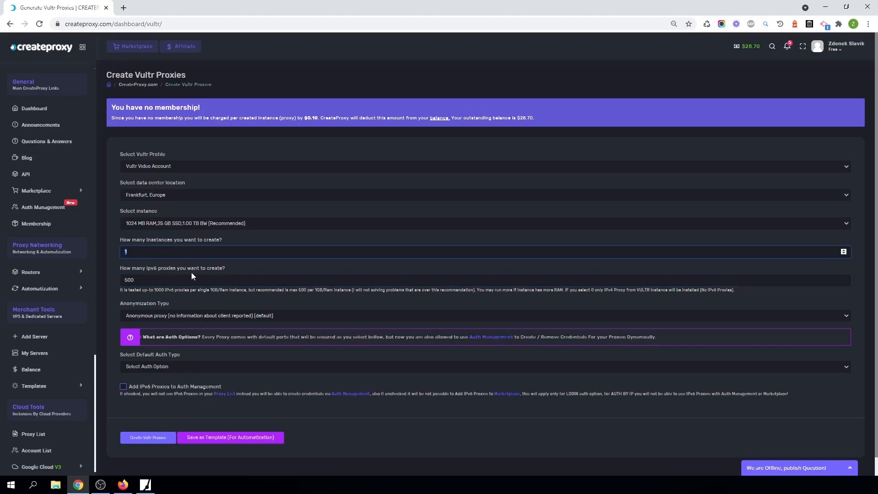
{"action": "type", "text": "2"}
{"action": "key", "text": "Tab"}
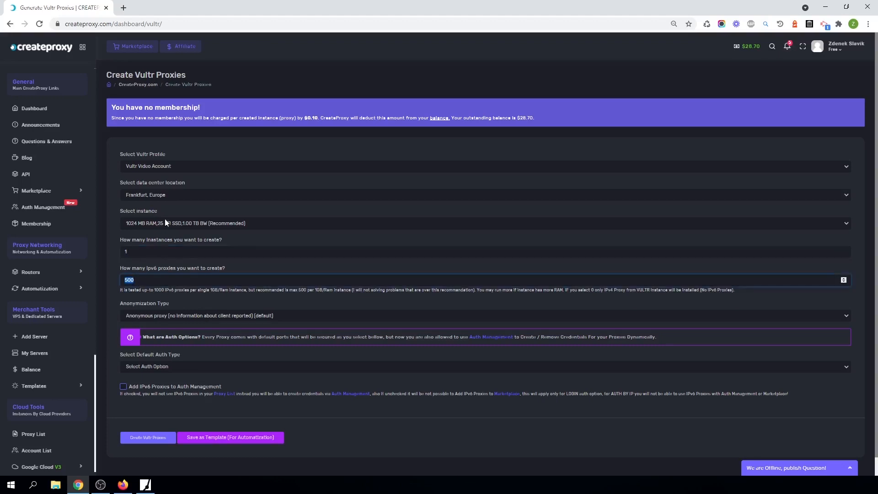
{"action": "left_click", "coordinate": [135, 279]}
{"action": "left_click", "coordinate": [147, 222]}
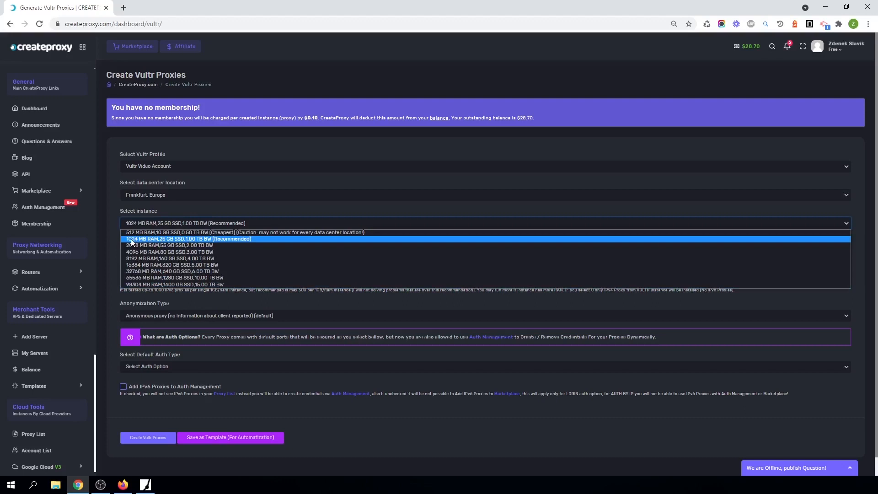
{"action": "left_click", "coordinate": [233, 211]}
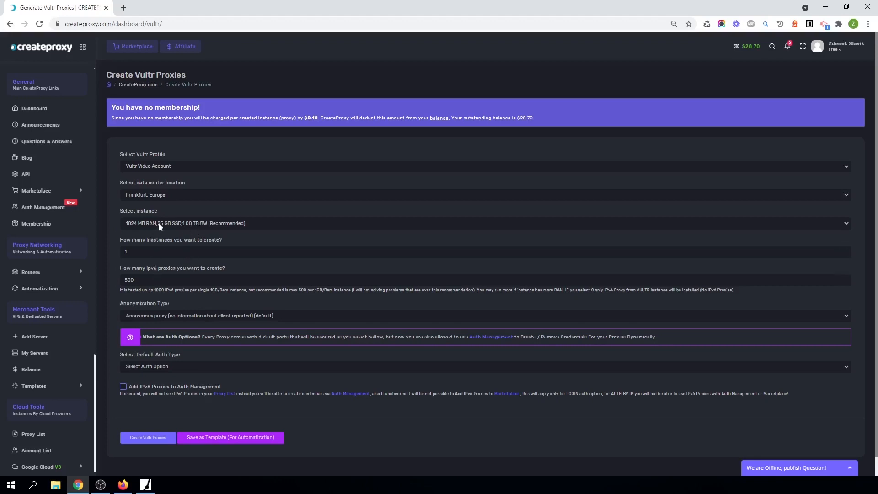
{"action": "left_click_drag", "start_coordinate": [141, 280], "coordinate": [127, 279]}
{"action": "left_click", "coordinate": [136, 280]}
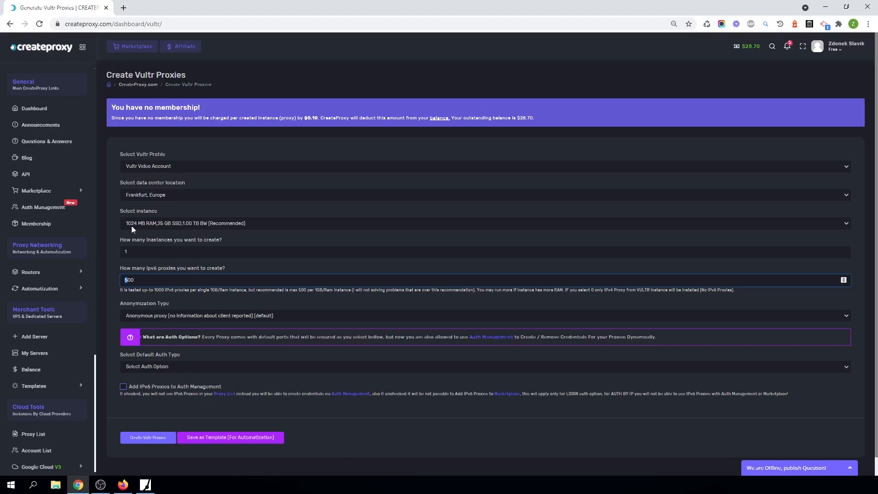
{"action": "left_click", "coordinate": [189, 295]}
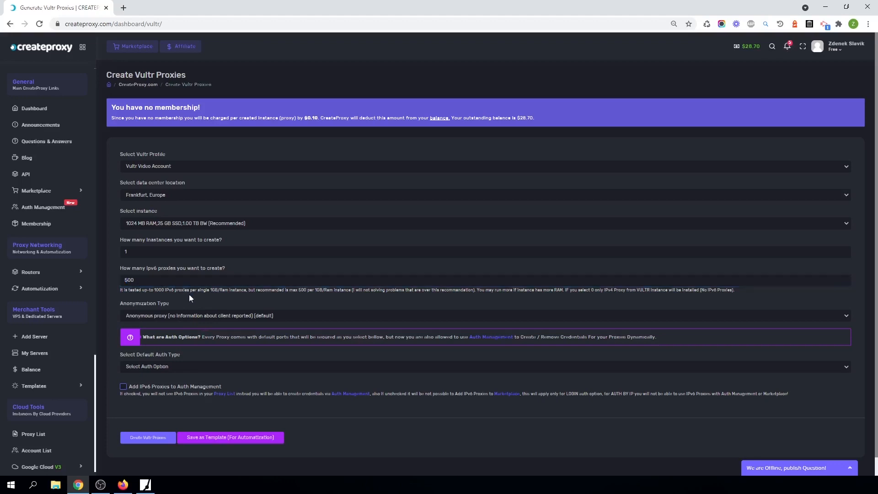
{"action": "double_click", "coordinate": [133, 282]}
{"action": "left_click", "coordinate": [132, 281]}
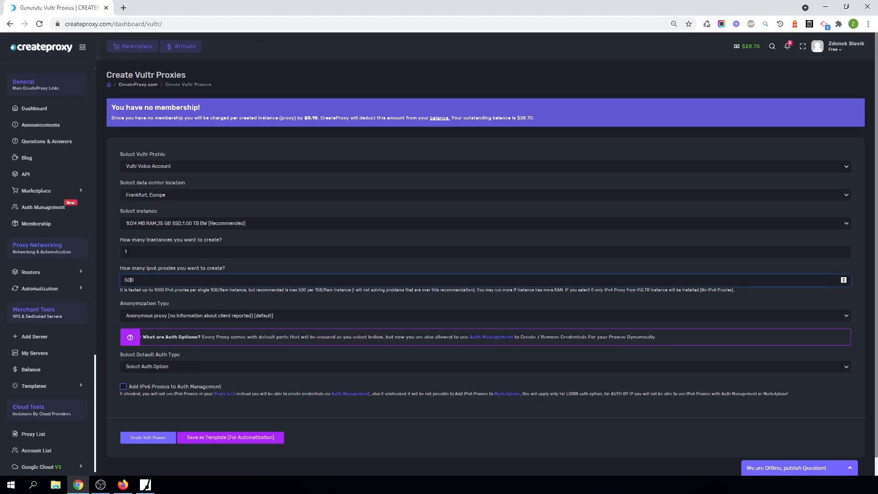
{"action": "left_click", "coordinate": [168, 222]}
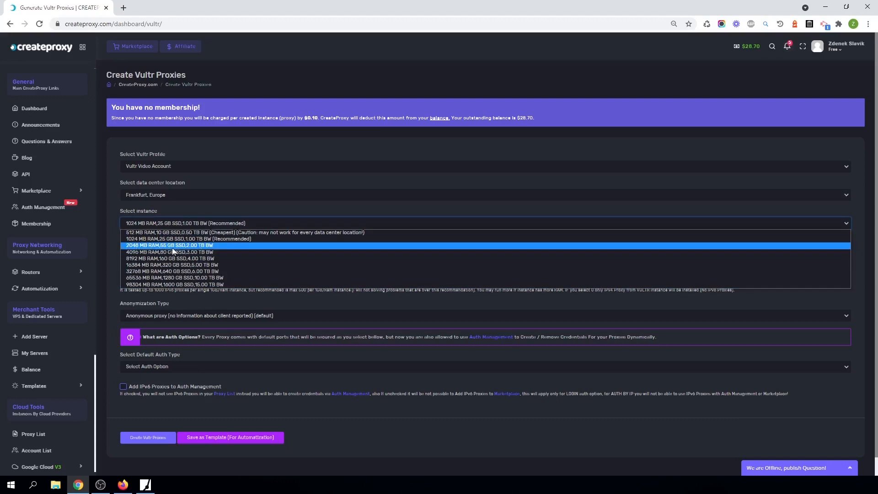
{"action": "left_click", "coordinate": [210, 303]}
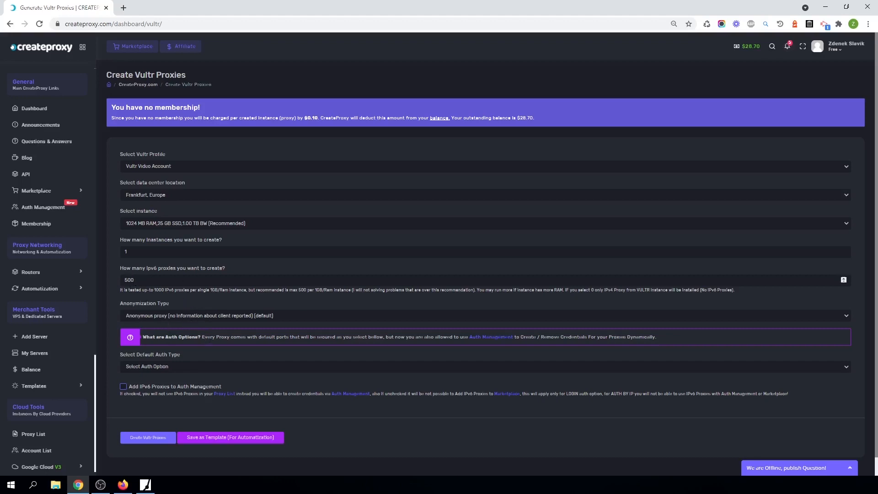
{"action": "scroll", "coordinate": [181, 315], "scroll_direction": "down", "scroll_amount": 1}
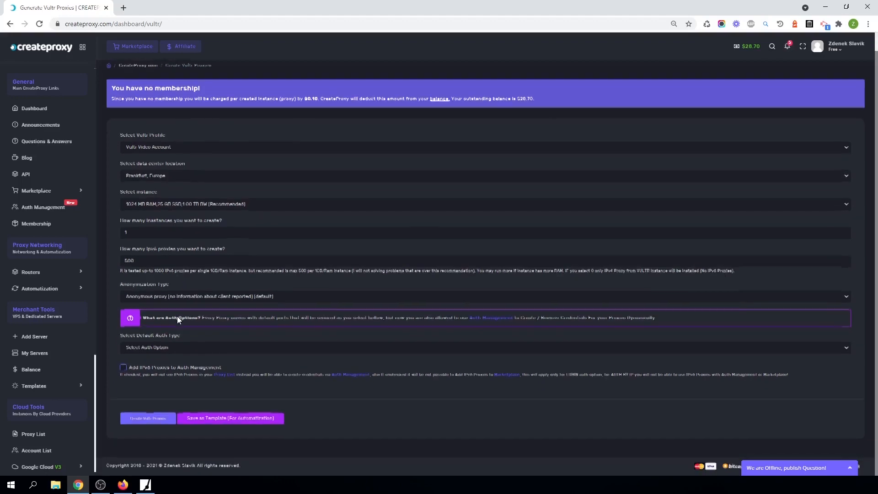
- Set default auth to 'IP - Secured by IP Addresses' and paste one allowed client IP
{"action": "left_click", "coordinate": [163, 348]}
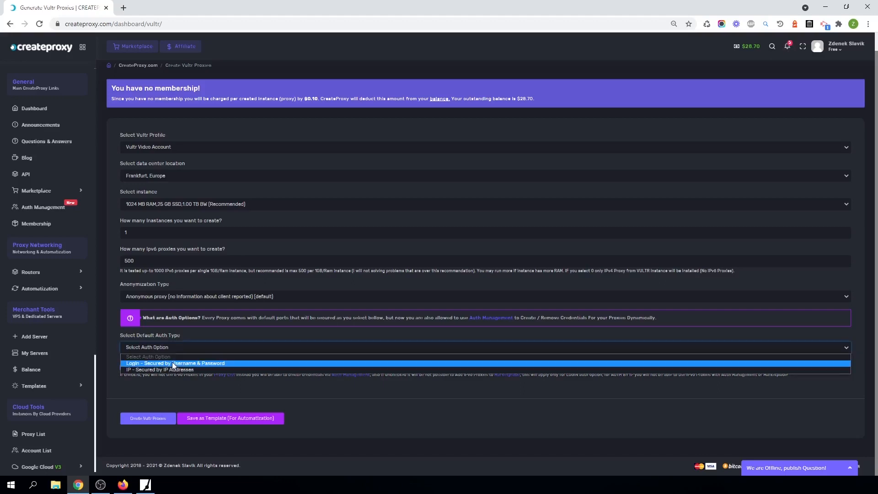
{"action": "left_click", "coordinate": [171, 362]}
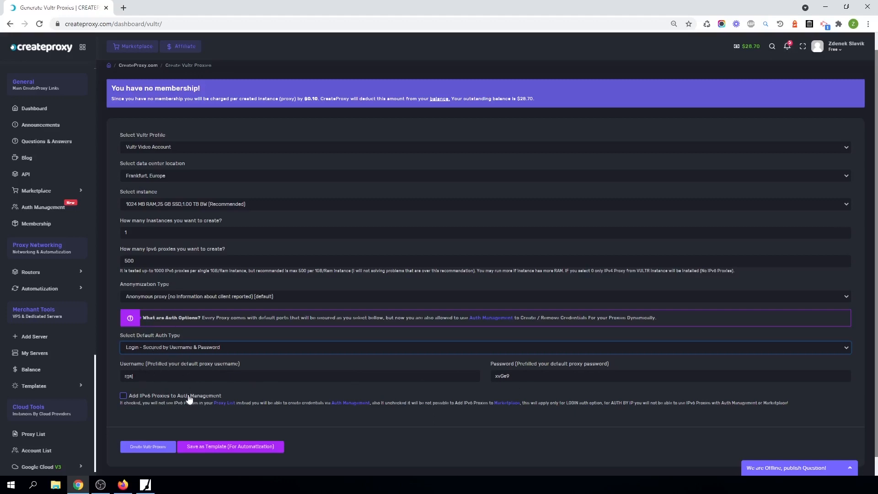
{"action": "left_click", "coordinate": [161, 348]}
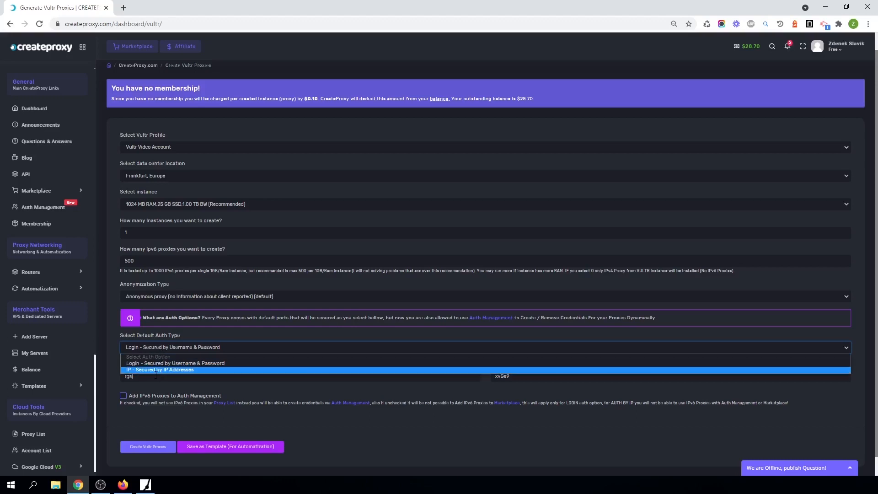
{"action": "left_click", "coordinate": [154, 369]}
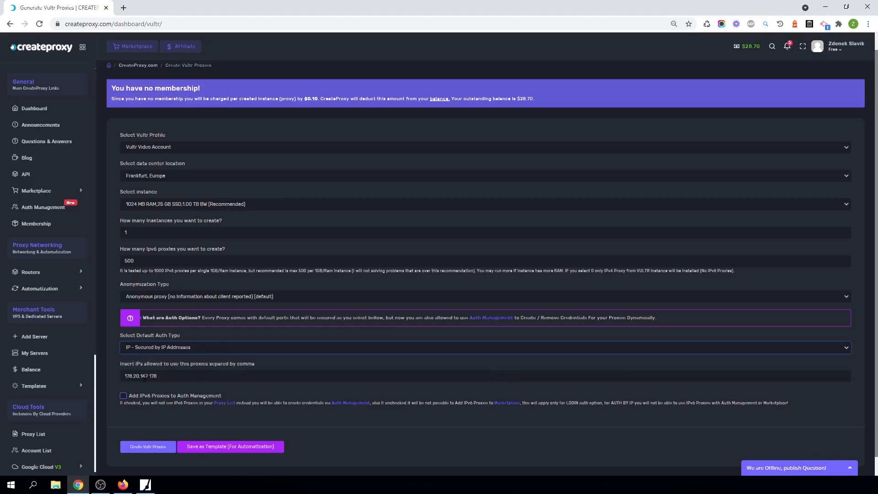
{"action": "left_click", "coordinate": [170, 376]}
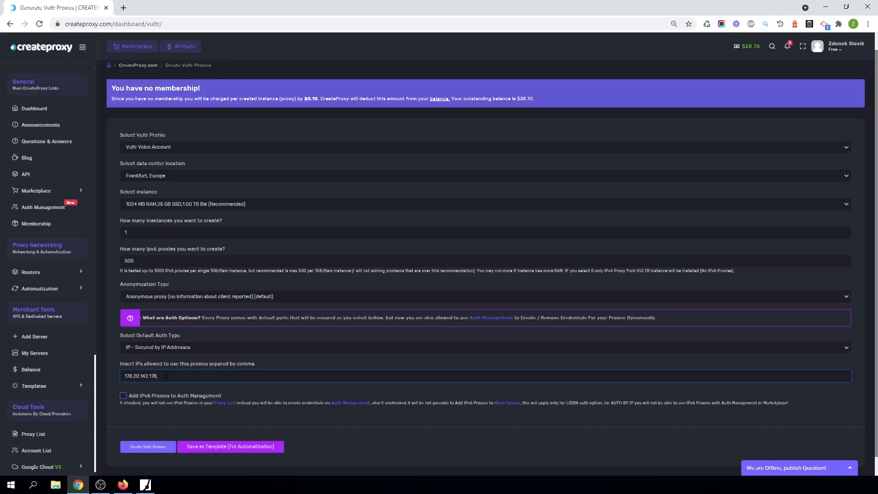
{"action": "left_click_drag", "start_coordinate": [156, 379], "coordinate": [145, 377]}
{"action": "left_click", "coordinate": [186, 379]}
{"action": "type", "text": "178.20.142.178"}
{"action": "key", "text": "BackSpace"}
{"action": "key", "text": "BackSpace"}
{"action": "key", "text": "BackSpace"}
{"action": "key", "text": "BackSpace"}
{"action": "key", "text": "BackSpace"}
{"action": "key", "text": "BackSpace"}
{"action": "key", "text": "BackSpace"}
{"action": "key", "text": "BackSpace"}
{"action": "key", "text": "BackSpace"}
{"action": "left_click_drag", "start_coordinate": [163, 408], "coordinate": [160, 414]}
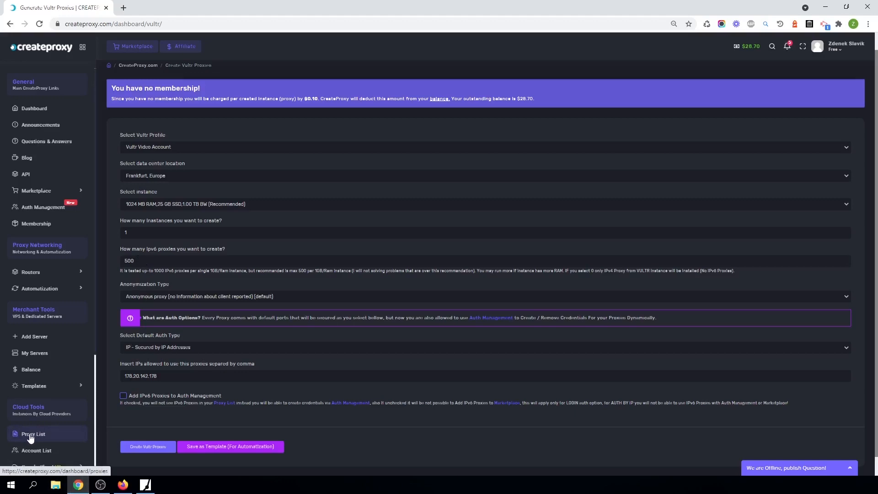
- Leave 'Add IPv6 Proxies to Auth Management' unchecked, switch auth to Login, and create the proxies
{"action": "left_click", "coordinate": [123, 396]}
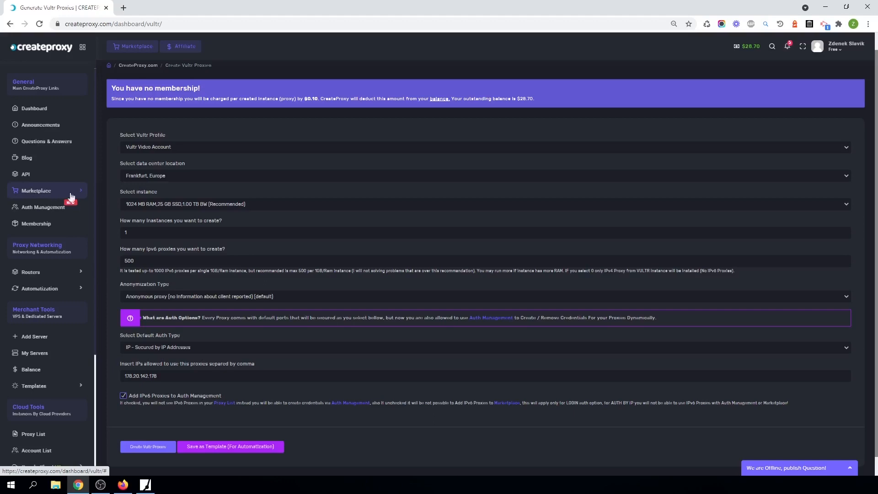
{"action": "left_click", "coordinate": [123, 396]}
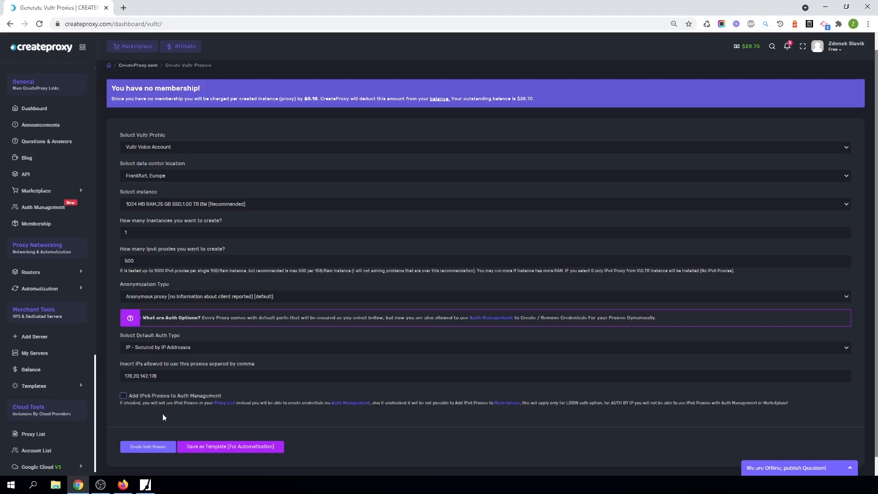
{"action": "left_click", "coordinate": [166, 345]}
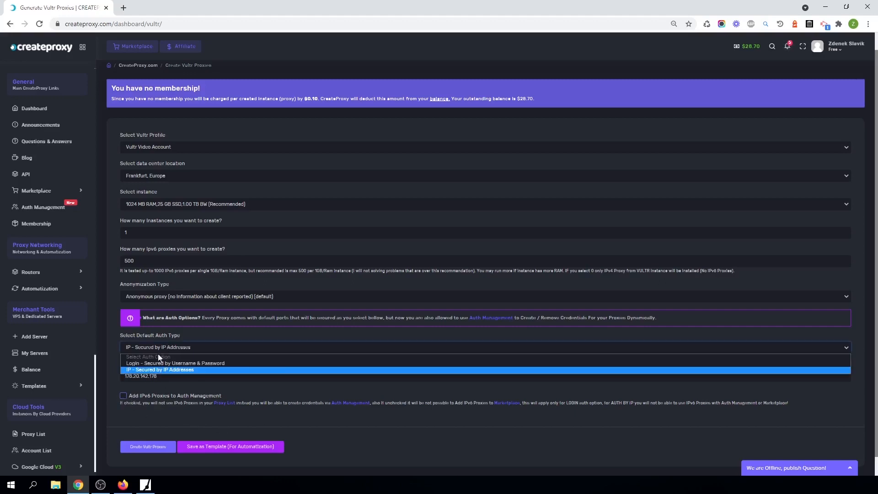
{"action": "left_click", "coordinate": [136, 364]}
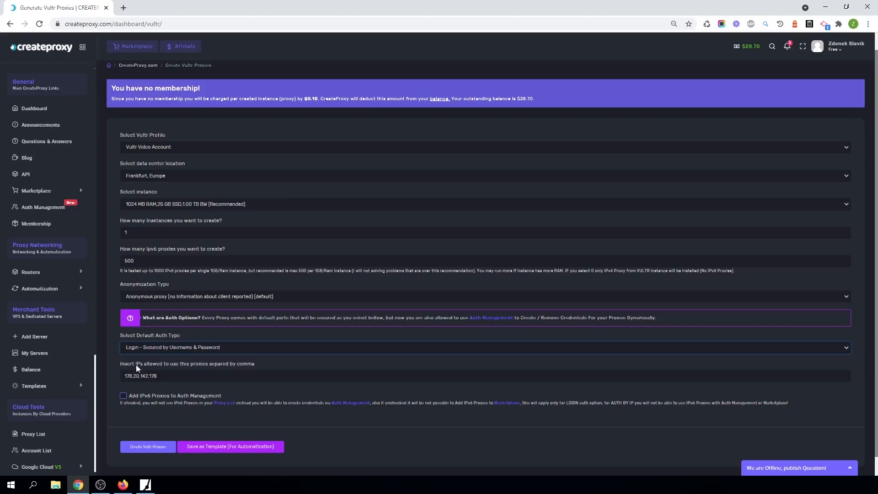
{"action": "left_click", "coordinate": [144, 448]}
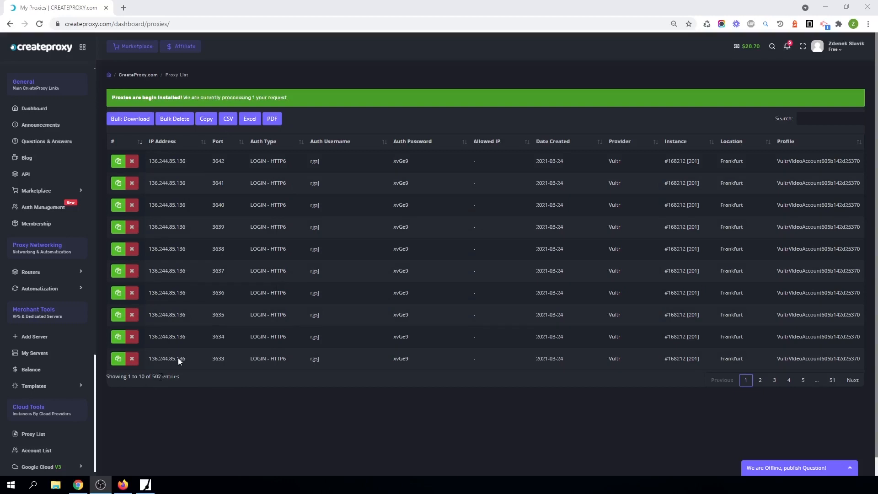
- Jump to page 51 of the Proxy List to see entries 501–502 on ports 3129 and 3128
{"action": "left_click_drag", "start_coordinate": [162, 376], "coordinate": [152, 376]}
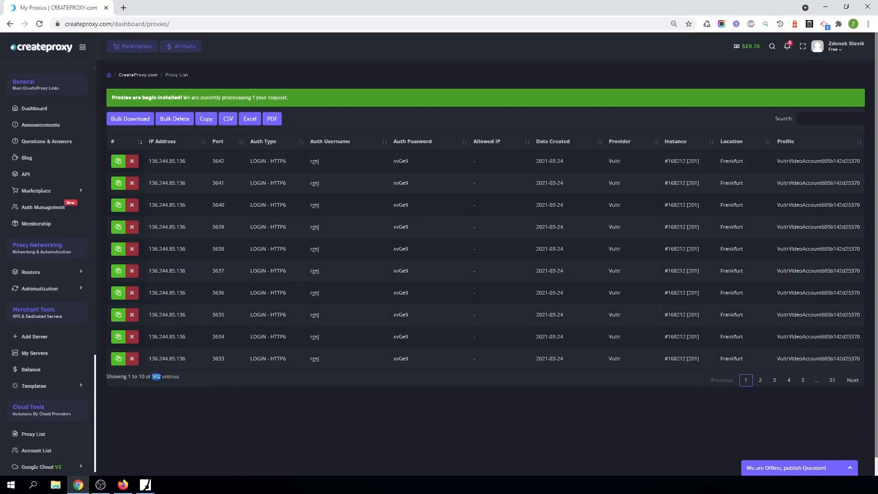
{"action": "left_click", "coordinate": [154, 385]}
{"action": "left_click", "coordinate": [830, 383]}
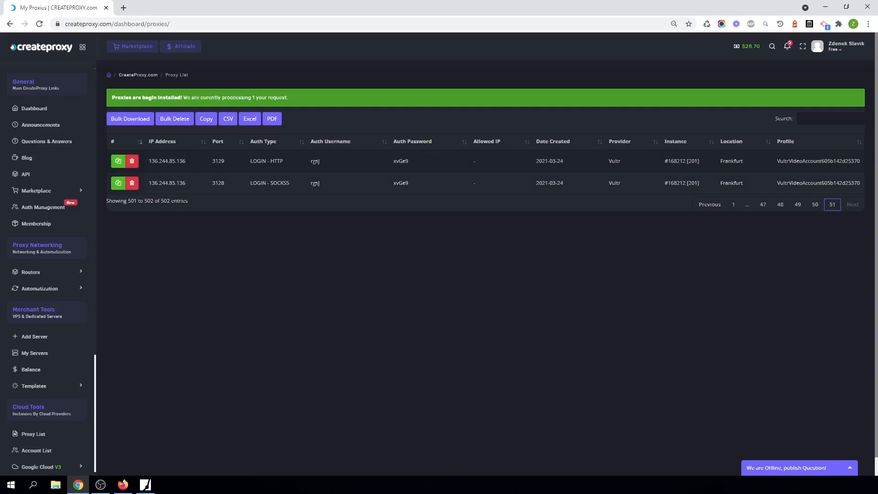
{"action": "key", "text": "alt+Tab"}
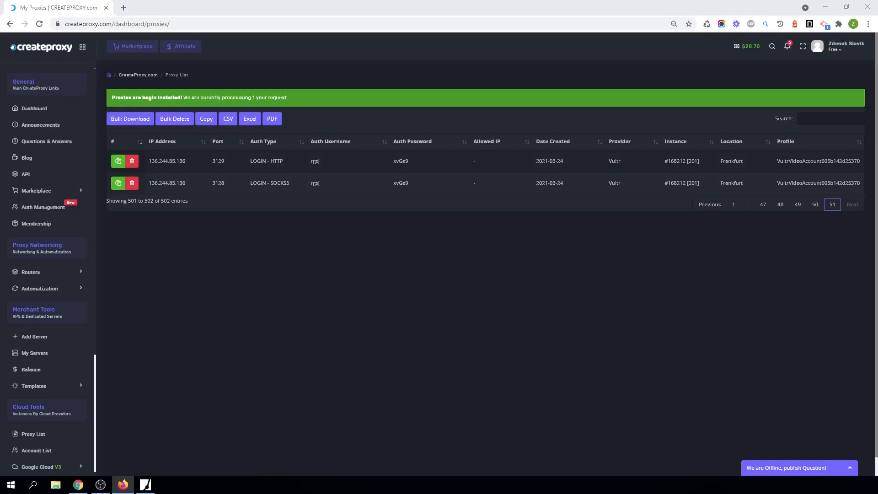
- Maximize FoxyProxy Options and start a new proxy titled 'HTTP IPV4 VULTR'
{"action": "left_click_drag", "start_coordinate": [0, 77], "coordinate": [390, 55]}
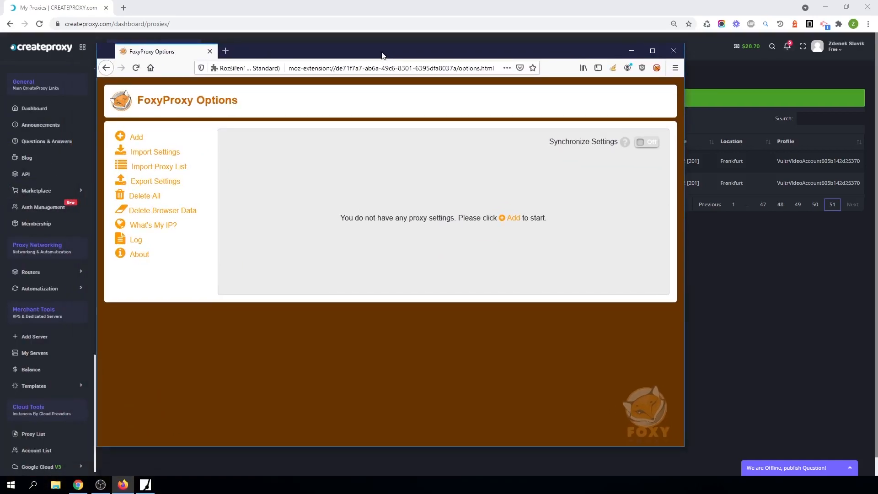
{"action": "double_click", "coordinate": [383, 55]}
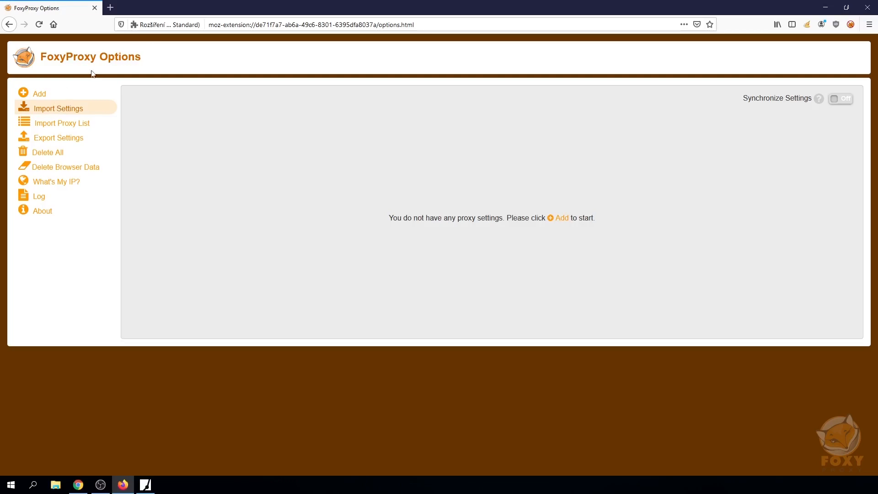
{"action": "left_click", "coordinate": [35, 94]}
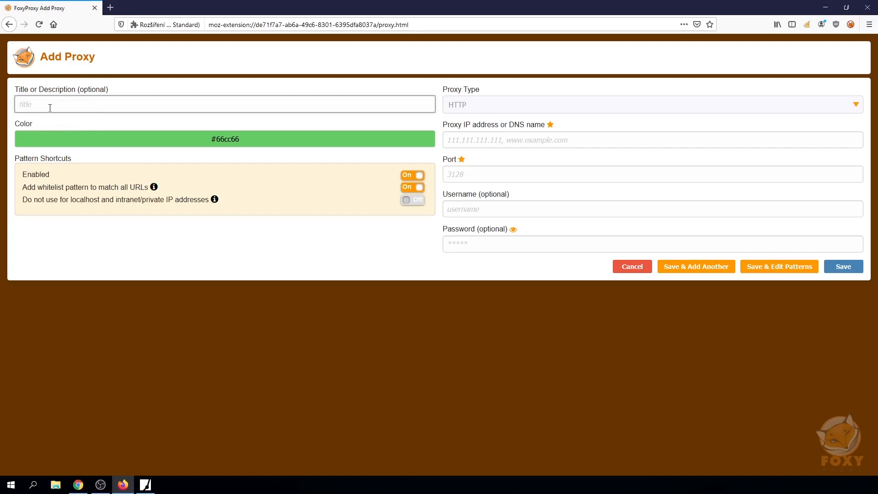
{"action": "type", "text": "HTTP IPV4 VULTR"}
- Paste the full proxy string and fill the username and password fields from it
{"action": "left_click", "coordinate": [475, 140]}
{"action": "double_click", "coordinate": [524, 140]}
{"action": "key", "text": "ctrl+c"}
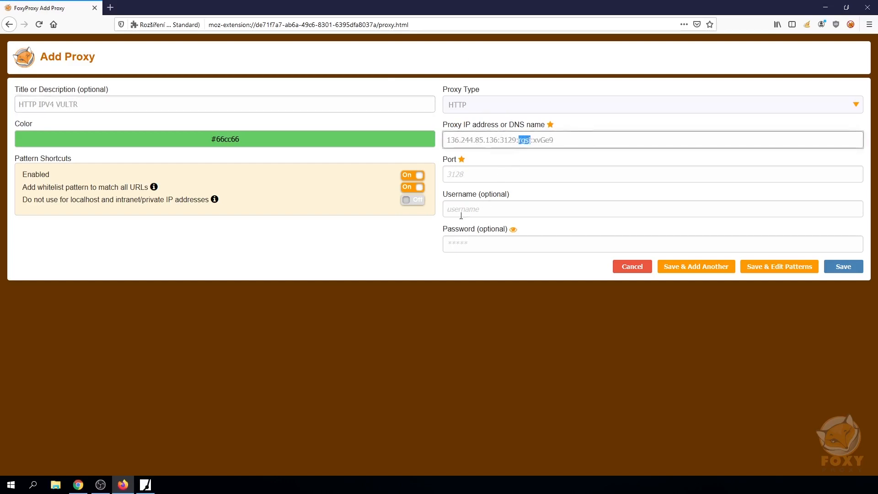
{"action": "left_click", "coordinate": [461, 209]}
{"action": "key", "text": "ctrl+v"}
{"action": "double_click", "coordinate": [542, 139]}
{"action": "key", "text": "ctrl+c"}
{"action": "left_click", "coordinate": [470, 244]}
{"action": "key", "text": "ctrl+v"}
- Set port 3129, trim the address to 136.244.85.136, and save the proxy
{"action": "double_click", "coordinate": [511, 140]}
{"action": "key", "text": "ctrl+c"}
{"action": "left_click", "coordinate": [475, 169]}
{"action": "key", "text": "ctrl+v"}
{"action": "left_click_drag", "start_coordinate": [502, 141], "coordinate": [660, 150]}
{"action": "key", "text": "BackSpace"}
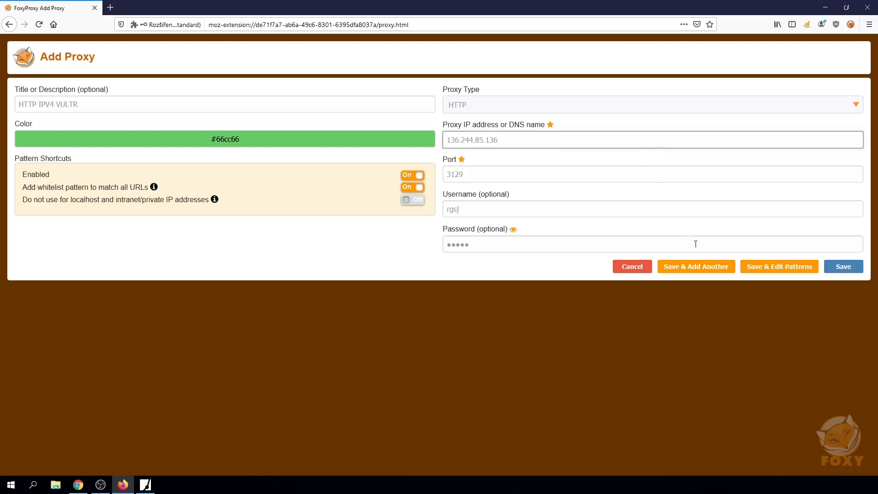
{"action": "left_click", "coordinate": [839, 267]}
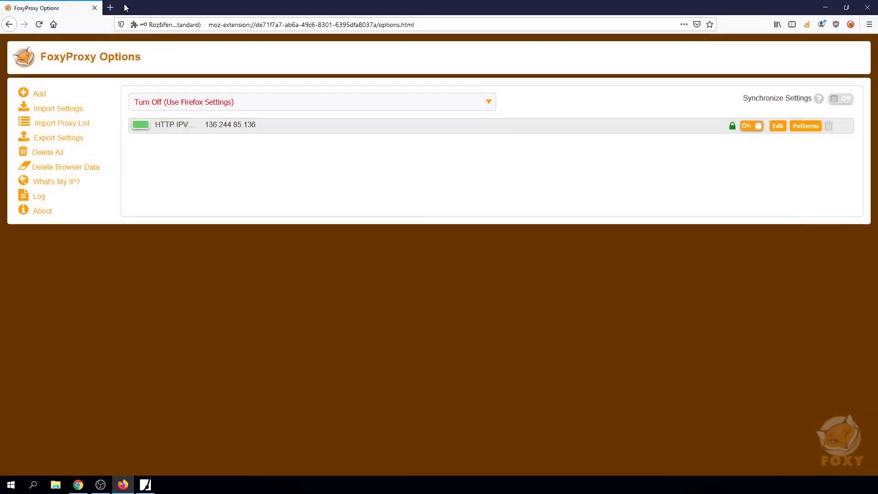
- Route all Firefox traffic through HTTP IPV4 VULTR in FoxyProxy and search 'what is my ip address'
{"action": "left_click", "coordinate": [110, 8]}
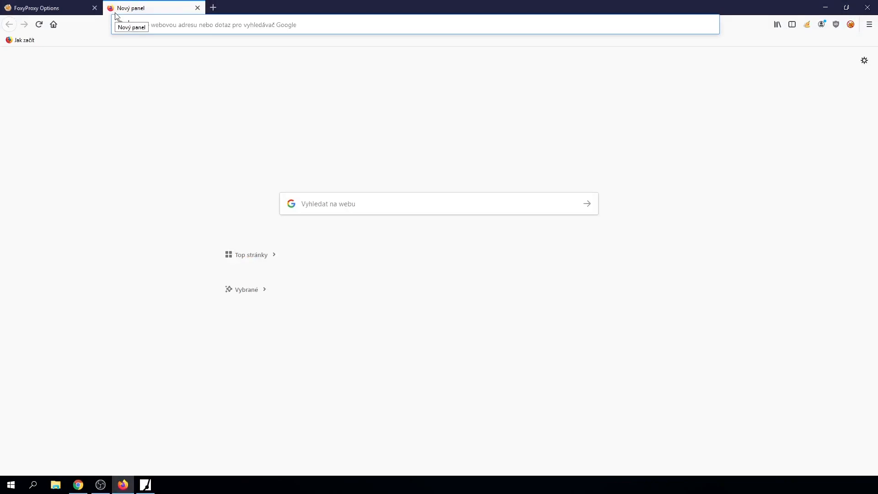
{"action": "left_click", "coordinate": [850, 24]}
{"action": "left_click", "coordinate": [758, 85]}
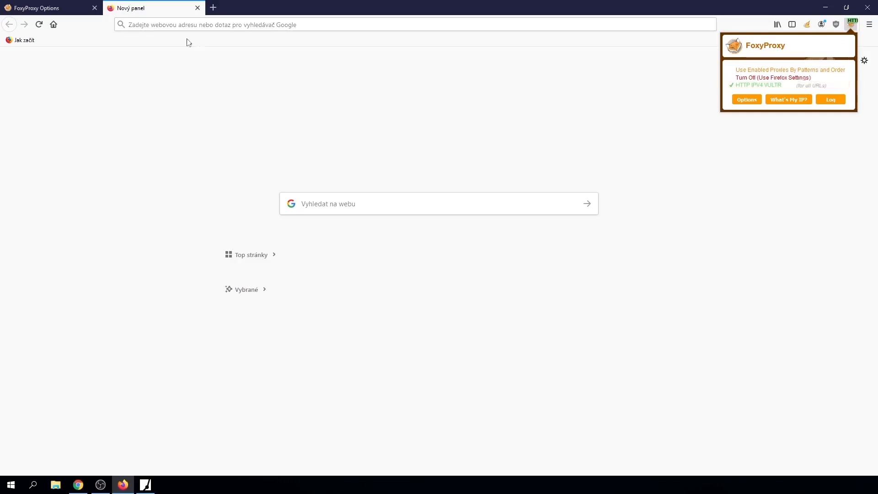
{"action": "left_click", "coordinate": [160, 26]}
{"action": "type", "text": "what is "}
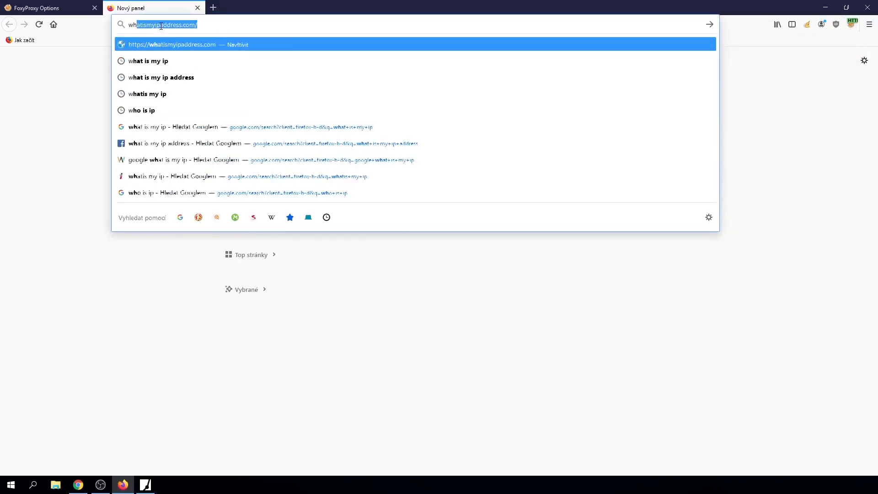
{"action": "type", "text": "my "}
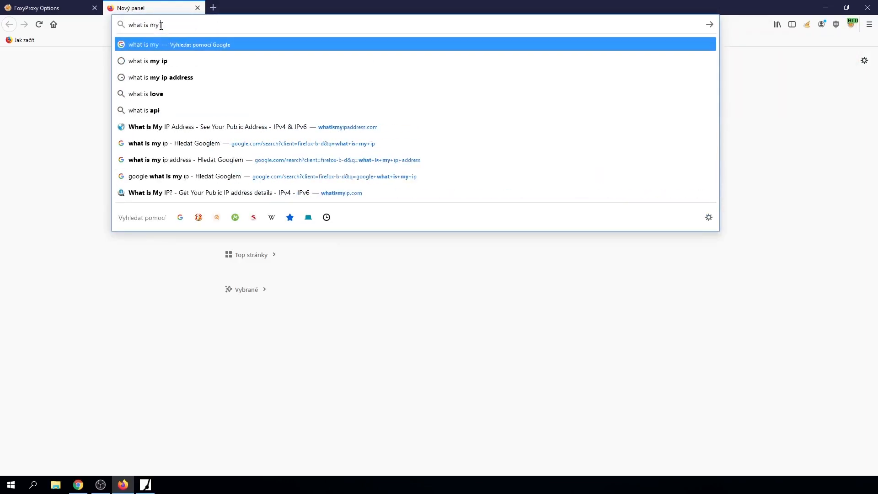
{"action": "type", "text": "ip address"}
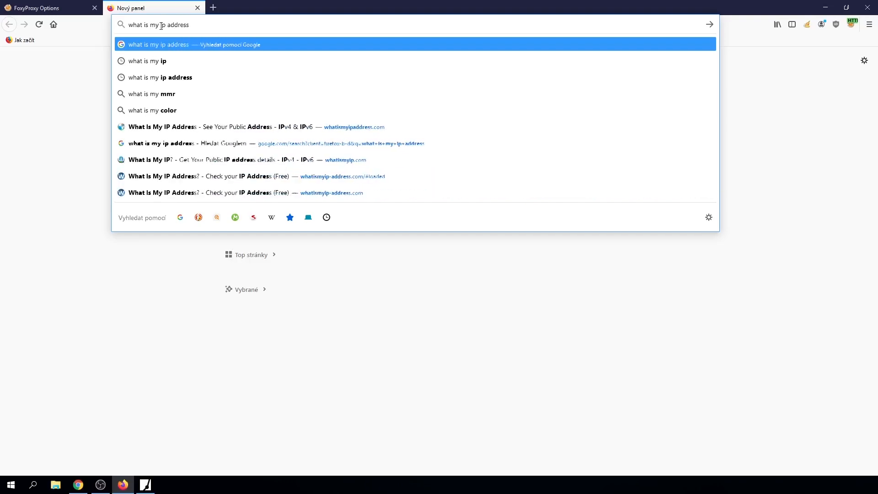
{"action": "key", "text": "Return"}
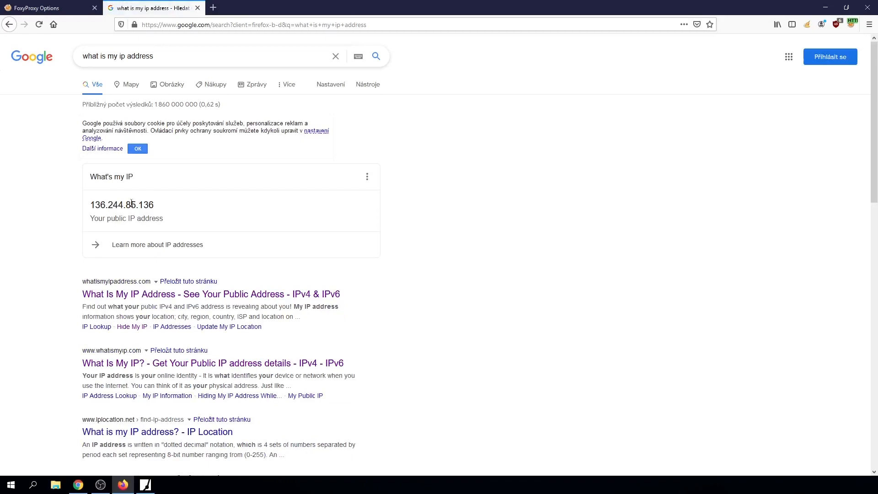
- Confirm whatismyipaddress.com reports Germany, then show the last page of the CreateProxy list
{"action": "left_click_drag", "start_coordinate": [272, 7], "coordinate": [471, 93]}
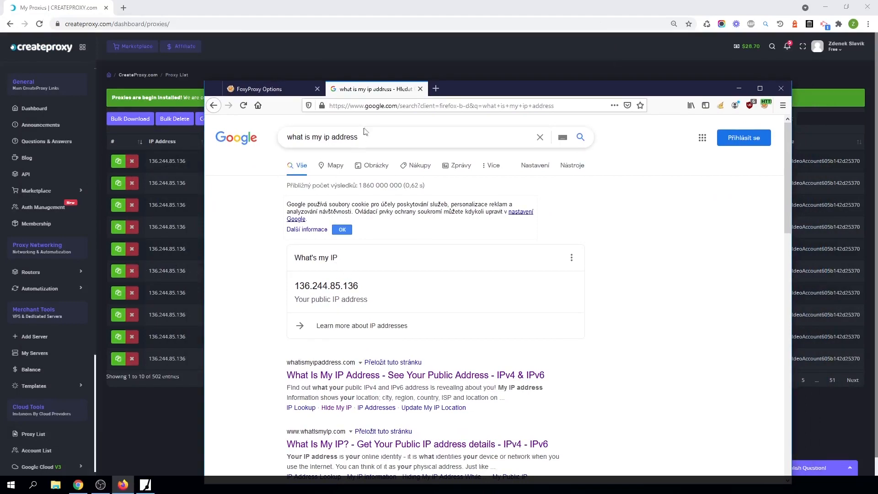
{"action": "left_click", "coordinate": [243, 105]}
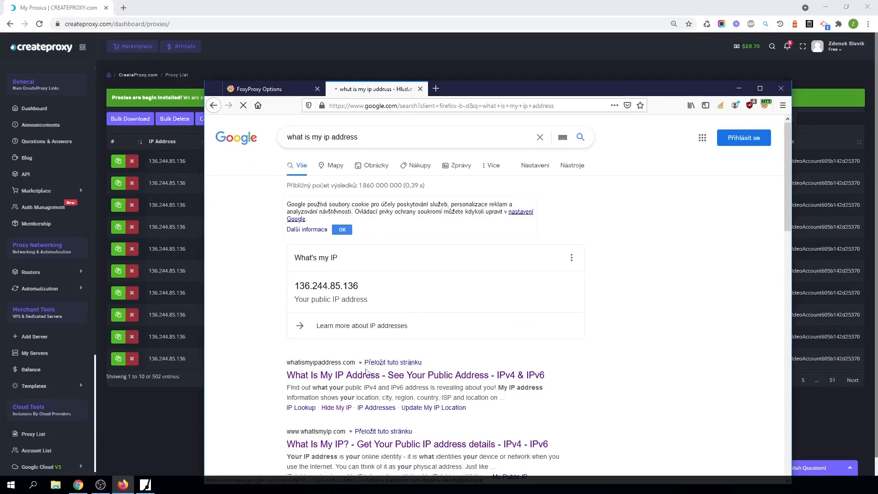
{"action": "left_click", "coordinate": [353, 377]}
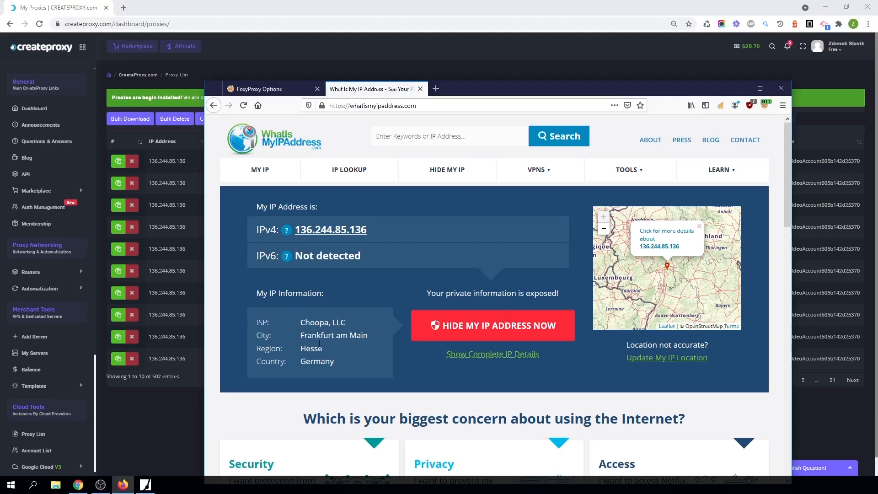
{"action": "double_click", "coordinate": [314, 362]}
{"action": "left_click", "coordinate": [214, 105]}
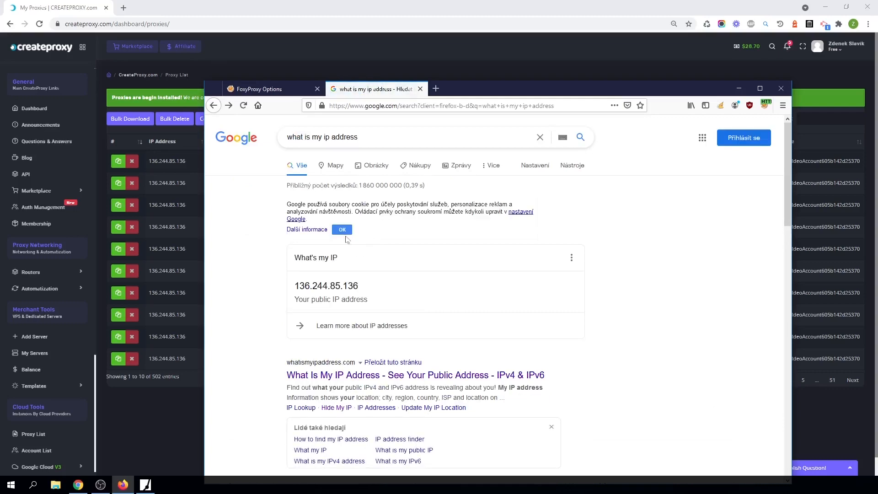
{"action": "left_click", "coordinate": [163, 407]}
{"action": "left_click", "coordinate": [832, 384]}
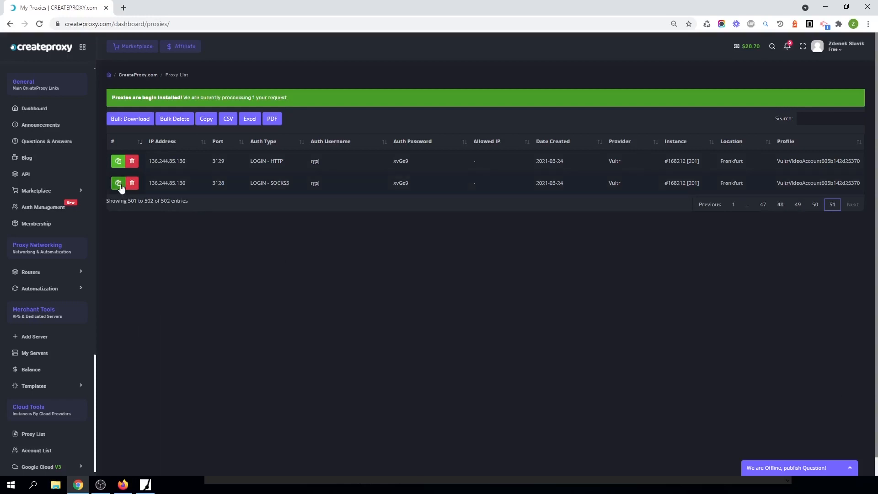
- Start a new SOCKS5 proxy in FoxyProxy options titled 'SOCKS5 IPv4 VULT'
{"action": "left_click", "coordinate": [122, 484]}
{"action": "left_click", "coordinate": [766, 106]}
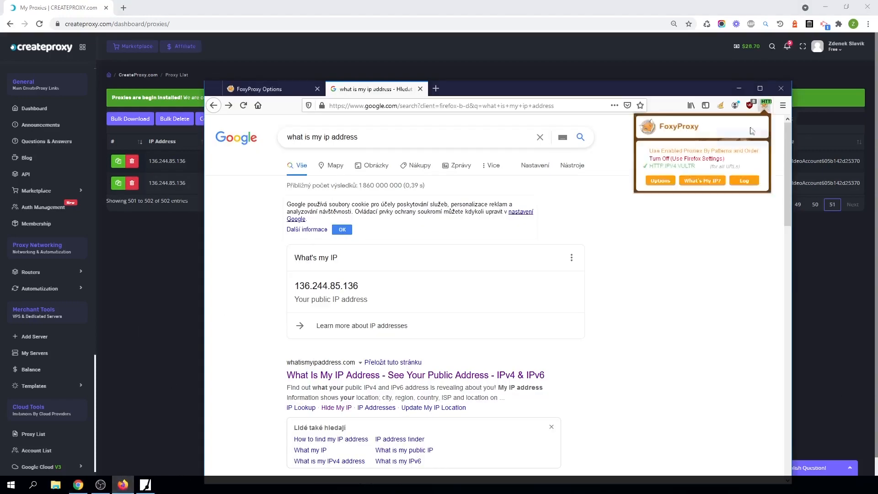
{"action": "left_click", "coordinate": [658, 181]}
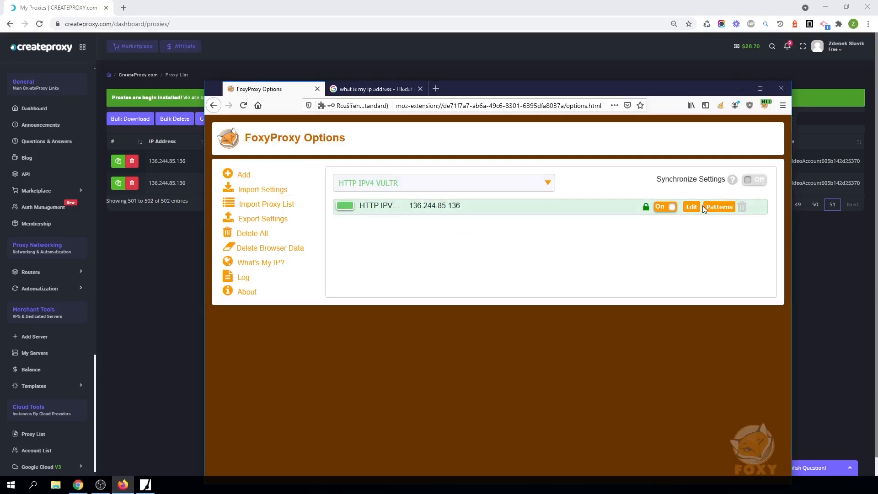
{"action": "left_click", "coordinate": [244, 176]}
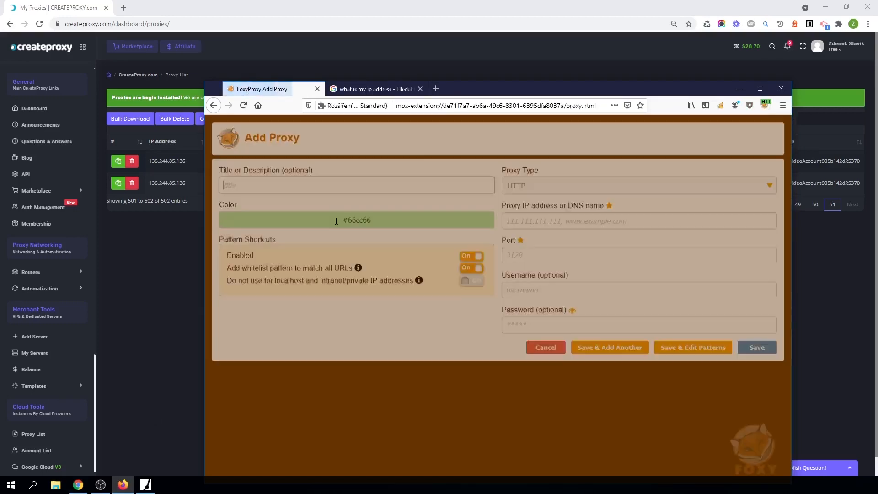
{"action": "left_click", "coordinate": [521, 188]}
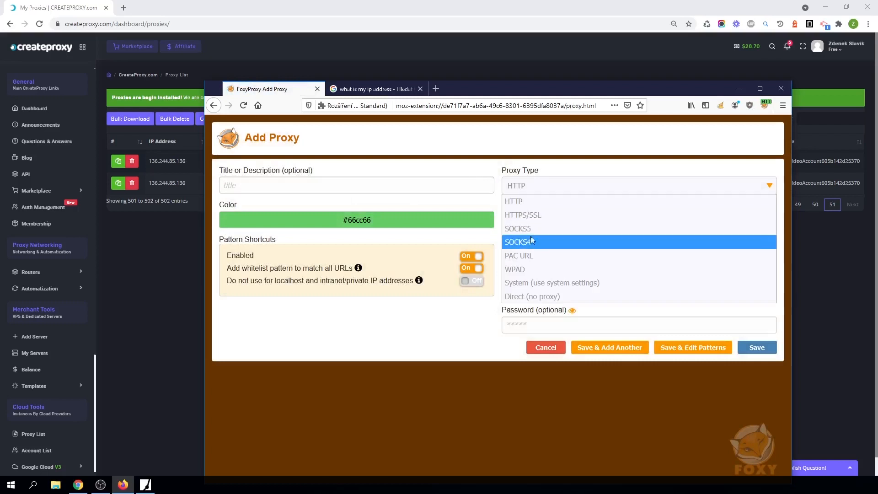
{"action": "left_click", "coordinate": [524, 228]}
{"action": "left_click", "coordinate": [353, 184]}
{"action": "type", "text": "SOCKS"}
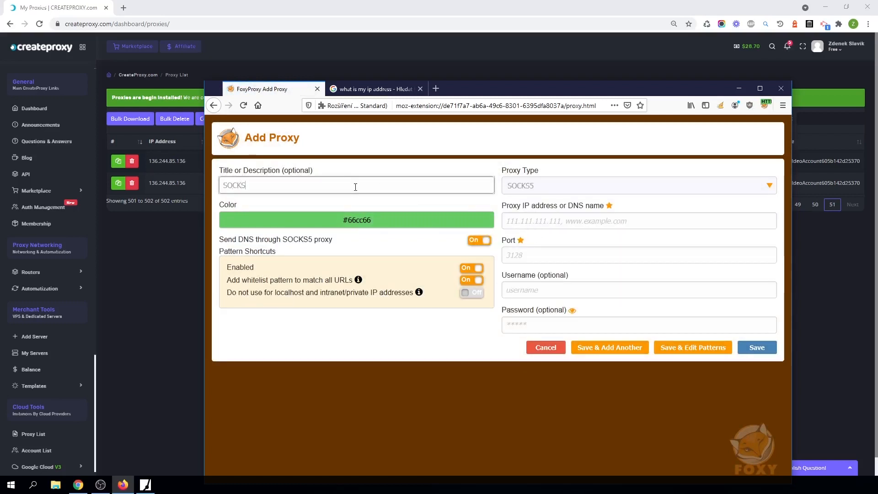
{"action": "type", "text": "5 IPv4"}
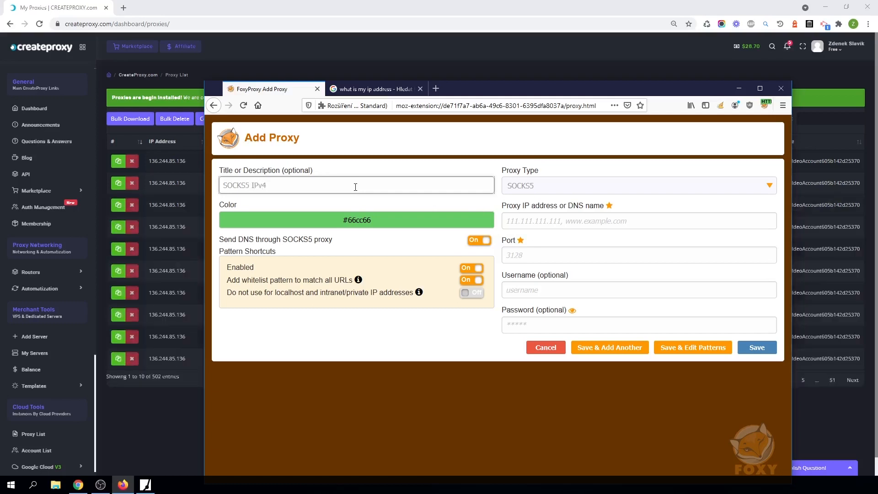
{"action": "type", "text": " VULT"}
- Paste the proxy string and fill the username and password fields from it
{"action": "left_click", "coordinate": [548, 222]}
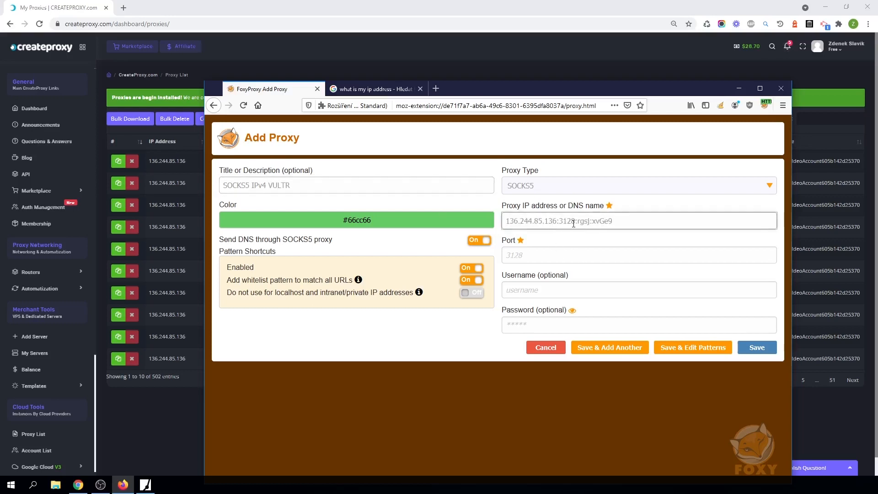
{"action": "double_click", "coordinate": [581, 223]}
{"action": "key", "text": "ctrl+c"}
{"action": "left_click", "coordinate": [564, 289]}
{"action": "key", "text": "ctrl+v"}
{"action": "double_click", "coordinate": [601, 221]}
{"action": "left_click", "coordinate": [517, 323]}
{"action": "key", "text": "ctrl+v"}
- Set port 3128, trim the address to 136.244.85.136, and save the SOCKS5 proxy
{"action": "double_click", "coordinate": [566, 220]}
{"action": "key", "text": "ctrl+c"}
{"action": "left_click", "coordinate": [526, 255]}
{"action": "key", "text": "ctrl+v"}
{"action": "left_click_drag", "start_coordinate": [557, 221], "coordinate": [756, 226]}
{"action": "key", "text": "Delete"}
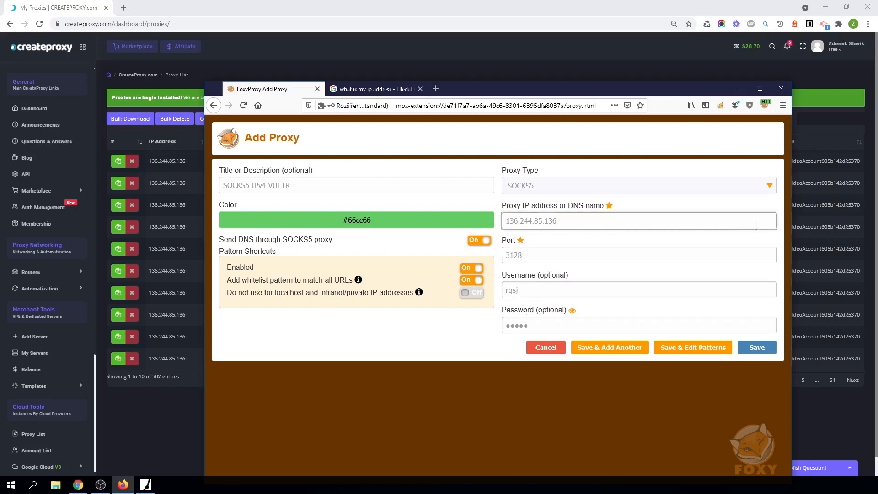
{"action": "left_click", "coordinate": [756, 352]}
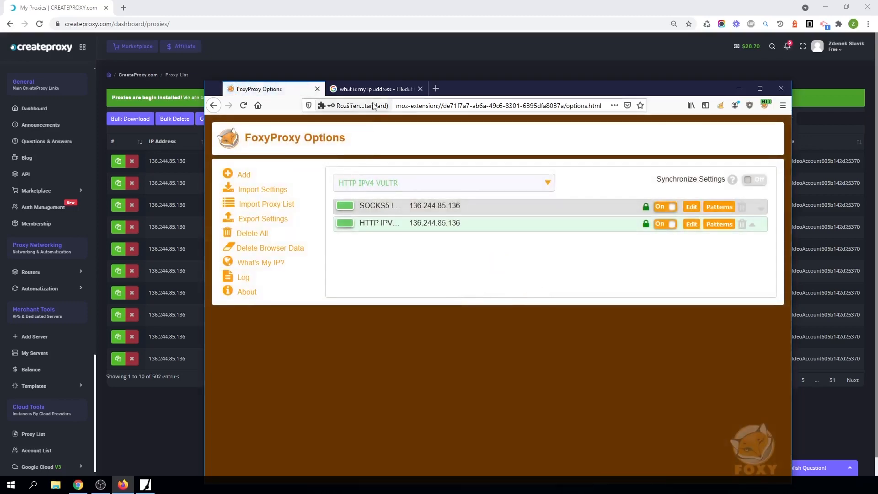
{"action": "left_click", "coordinate": [367, 90]}
- Switch Firefox to SOCKS5 IPv4 VULTR, check the IP shows 136.244.85.136, and return to the proxy list
{"action": "left_click", "coordinate": [765, 105]}
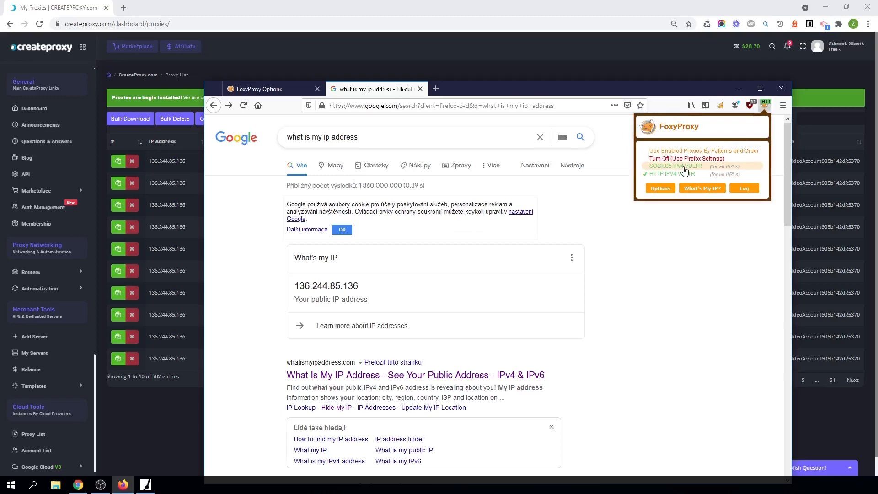
{"action": "left_click", "coordinate": [244, 105]}
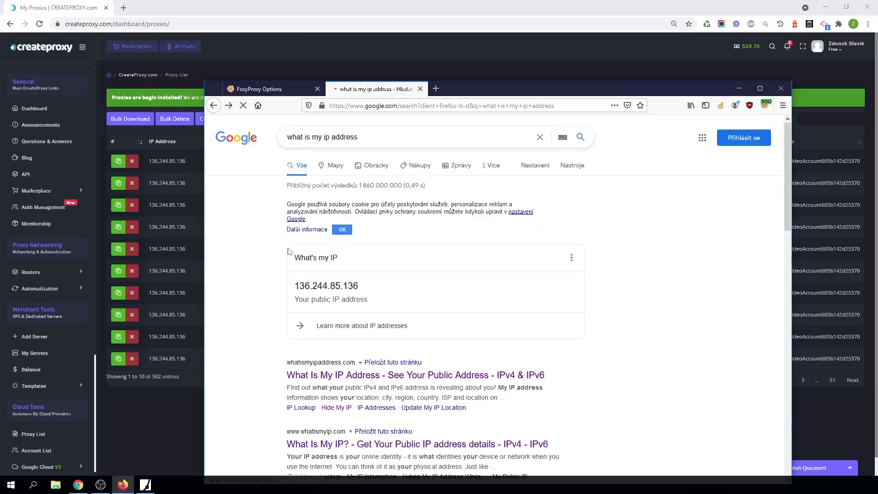
{"action": "scroll", "coordinate": [454, 380], "scroll_direction": "down", "scroll_amount": 3}
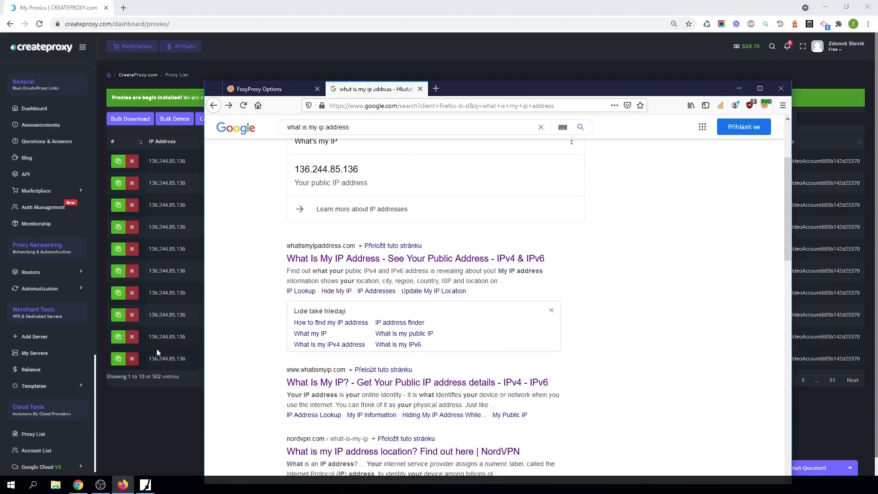
{"action": "left_click", "coordinate": [175, 240]}
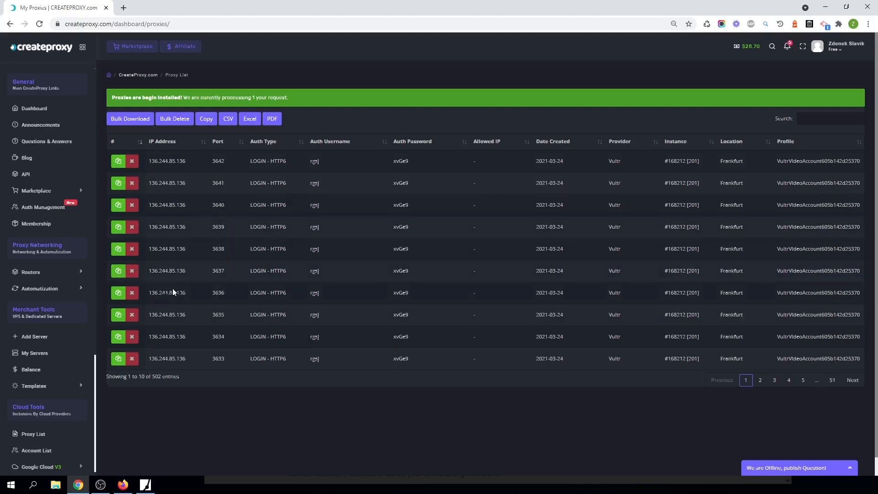
- Copy the IP address from the port 3636 LOGIN-HTTP6 row and return to Firefox
{"action": "left_click_drag", "start_coordinate": [186, 292], "coordinate": [152, 293]}
{"action": "left_click", "coordinate": [123, 485]}
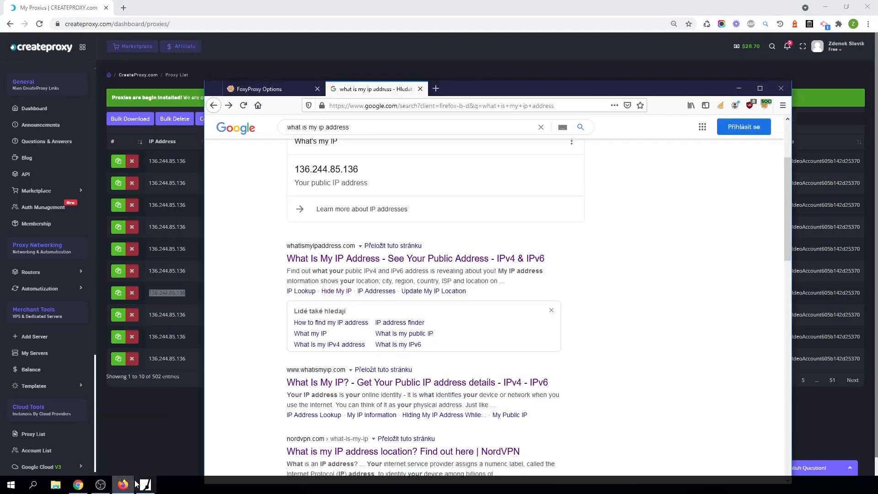
- Add a new FoxyProxy proxy titled 'HTTP IPv6 VULTR' and paste the copied IP address
{"action": "left_click", "coordinate": [762, 106]}
{"action": "left_click", "coordinate": [658, 192]}
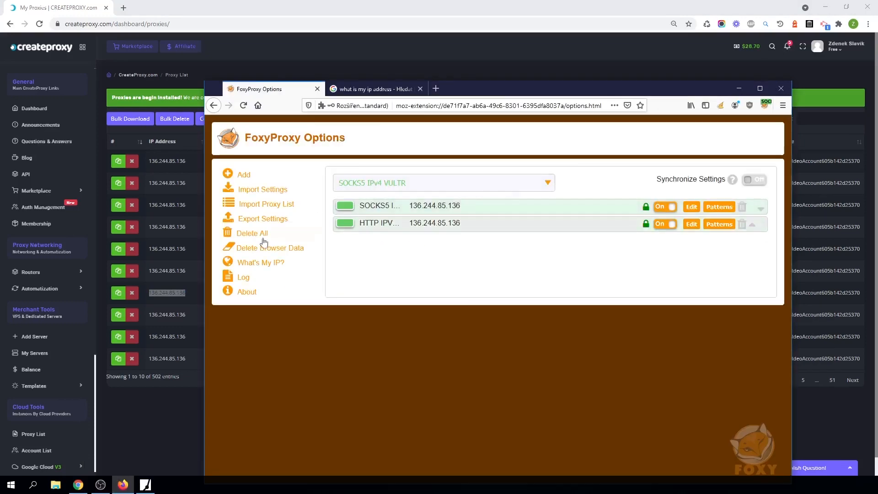
{"action": "left_click", "coordinate": [245, 174]}
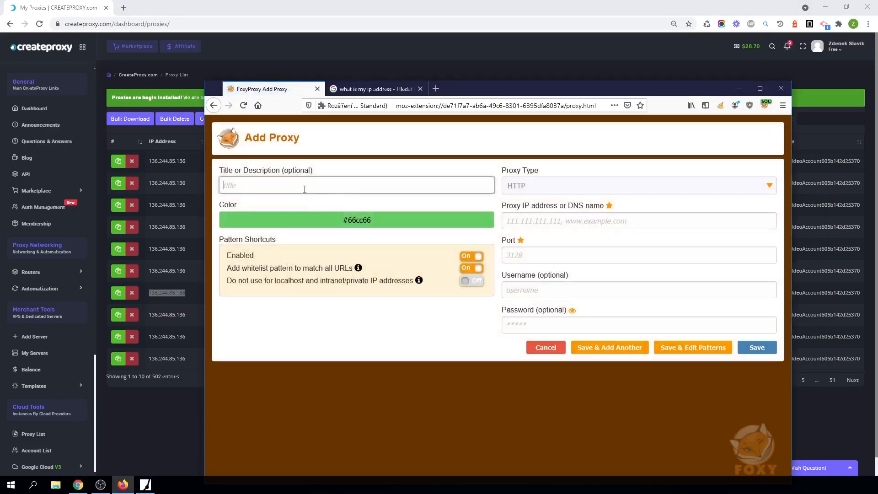
{"action": "type", "text": "HTTP IPv6"}
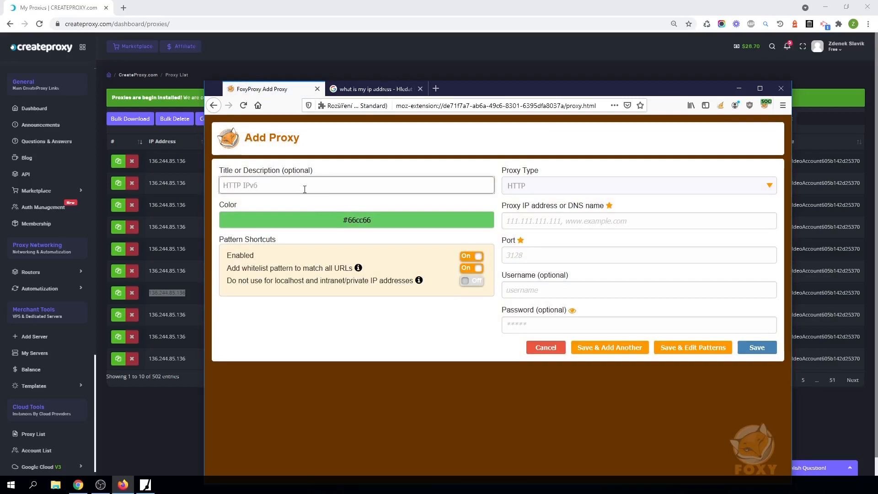
{"action": "type", "text": " VULTR"}
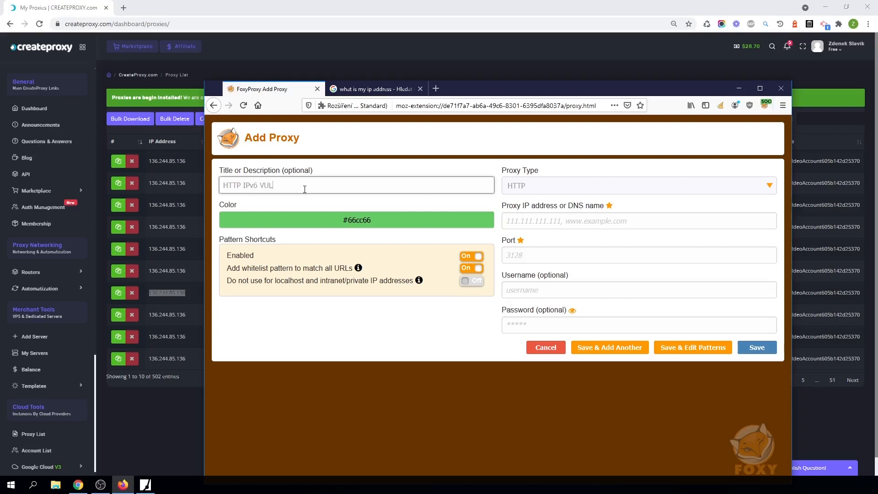
{"action": "left_click", "coordinate": [542, 219]}
{"action": "type", "text": "136.244.85.136"}
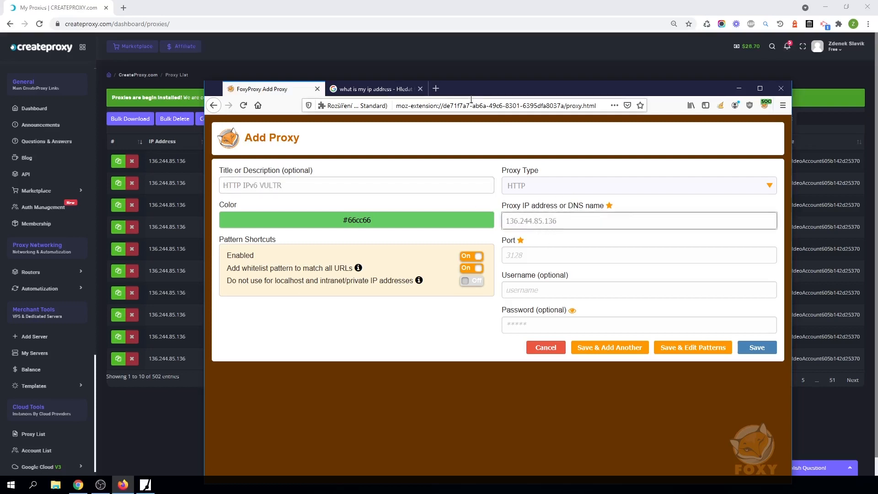
{"action": "left_click_drag", "start_coordinate": [468, 83], "coordinate": [617, 153]}
{"action": "left_click", "coordinate": [116, 277]}
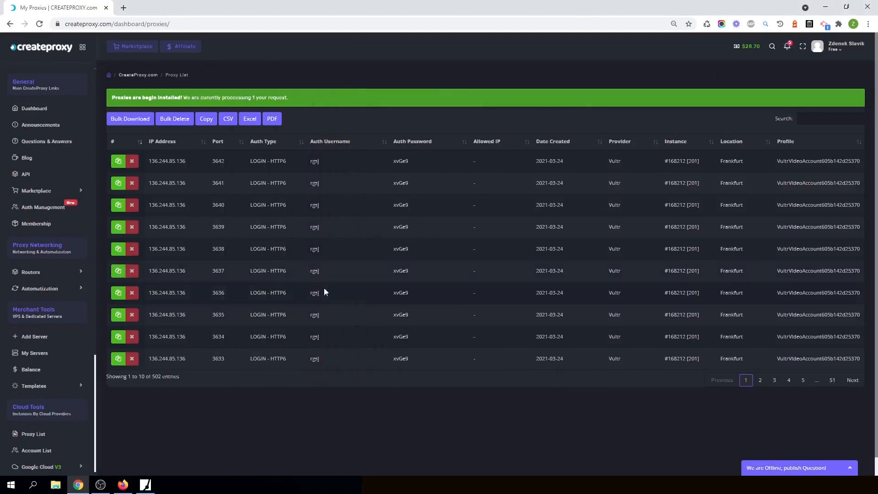
{"action": "left_click", "coordinate": [123, 484]}
{"action": "left_click_drag", "start_coordinate": [613, 114], "coordinate": [327, 48]}
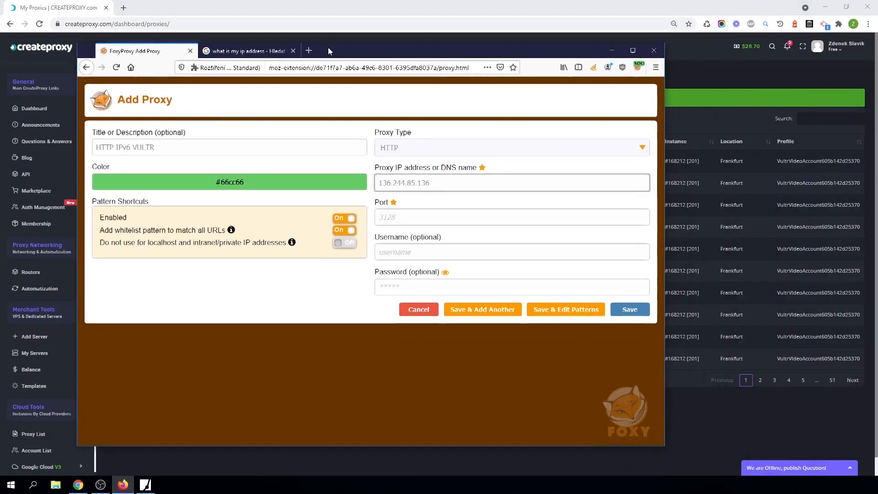
- Paste the full proxy string and set the port field to 3637
{"action": "double_click", "coordinate": [438, 187]}
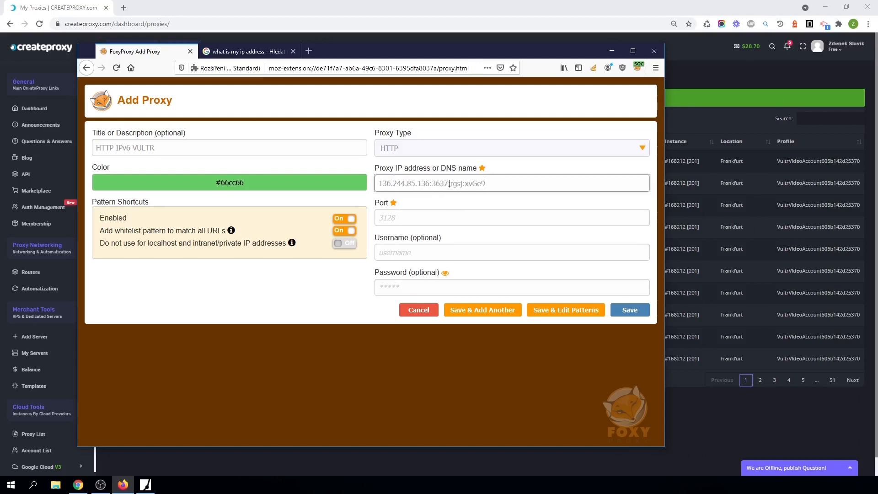
{"action": "double_click", "coordinate": [442, 184]}
{"action": "key", "text": "ctrl+c"}
{"action": "key", "text": "Tab"}
{"action": "key", "text": "ctrl+v"}
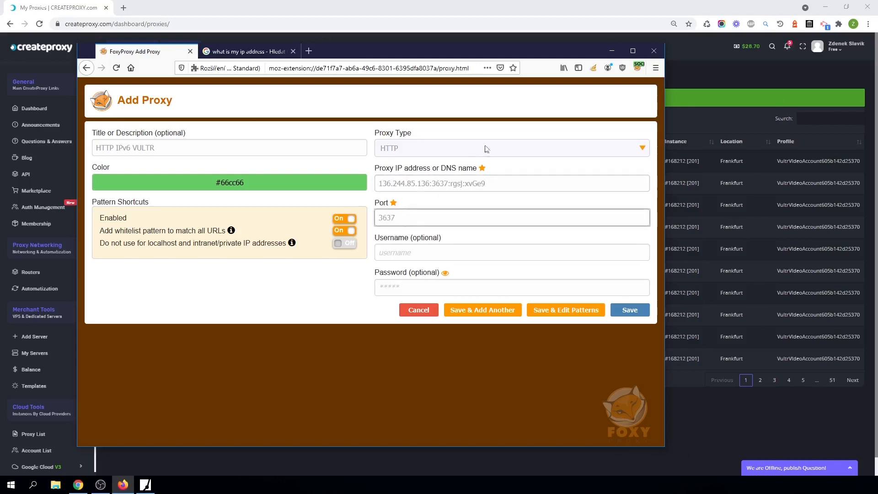
- Fill in the username and password from the string, leaving only 136.244.85.136 as address
{"action": "double_click", "coordinate": [456, 184]}
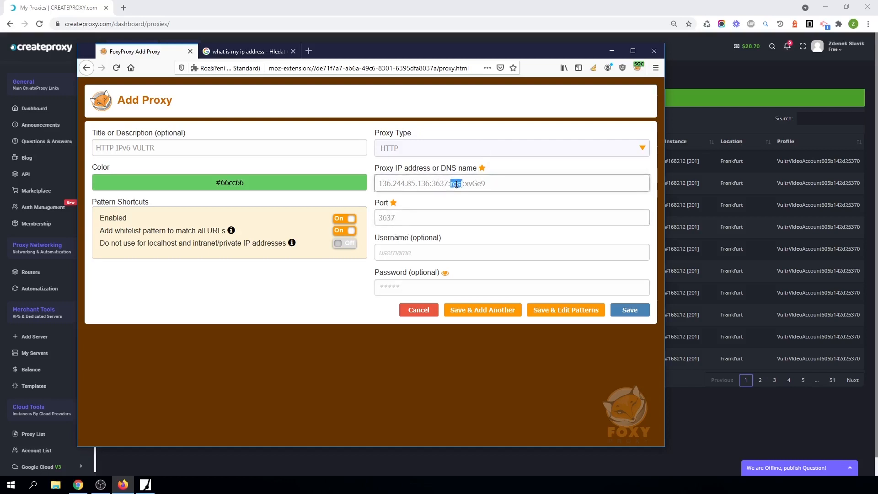
{"action": "key", "text": "ctrl+c"}
{"action": "left_click", "coordinate": [394, 252]}
{"action": "key", "text": "ctrl+v"}
{"action": "double_click", "coordinate": [477, 183]}
{"action": "key", "text": "ctrl+c"}
{"action": "left_click", "coordinate": [397, 287]}
{"action": "key", "text": "ctrl+v"}
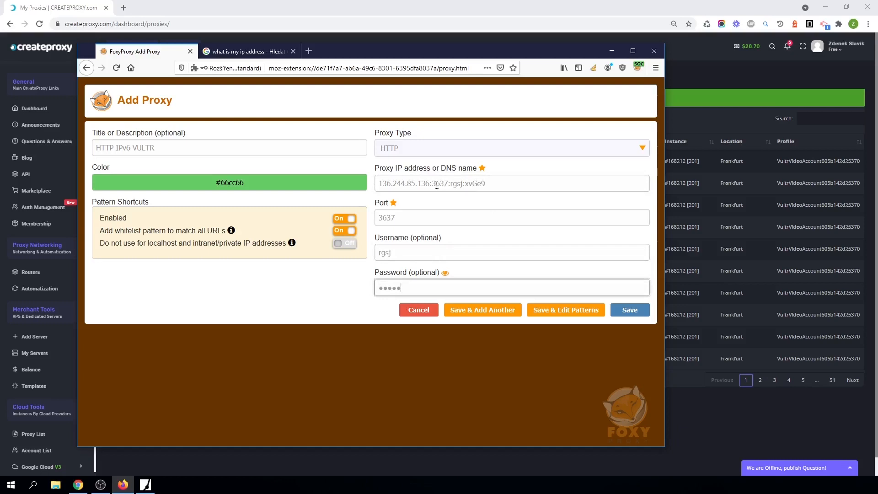
{"action": "left_click_drag", "start_coordinate": [431, 183], "coordinate": [529, 176]}
{"action": "key", "text": "BackSpace"}
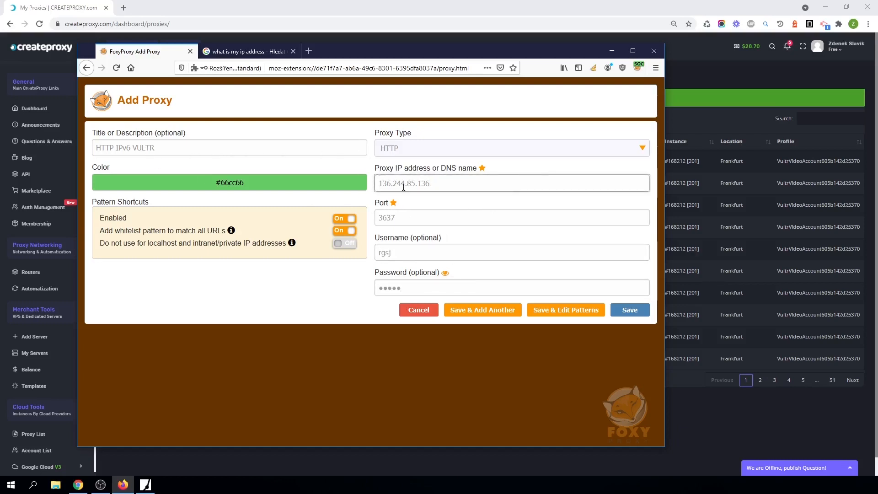
- Save the HTTP IPv6 VULTR proxy, route traffic through it, and reload the IP search
{"action": "left_click", "coordinate": [628, 310]}
{"action": "left_click", "coordinate": [247, 51]}
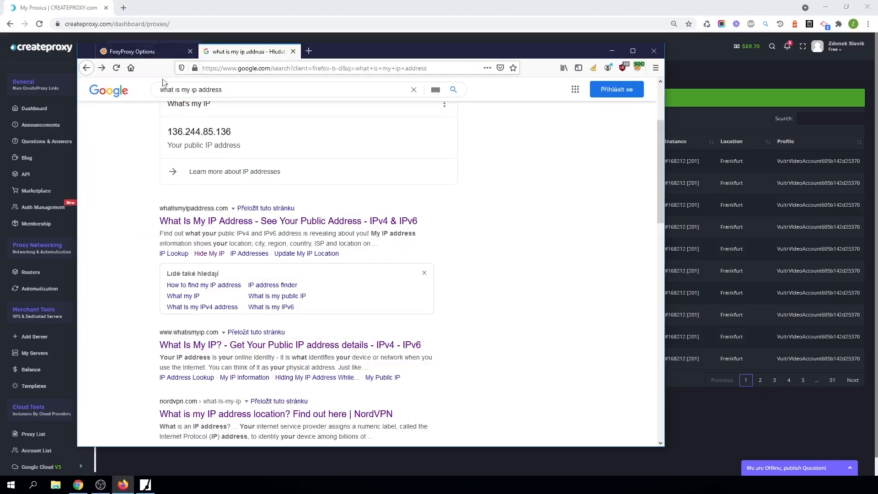
{"action": "left_click", "coordinate": [638, 67]}
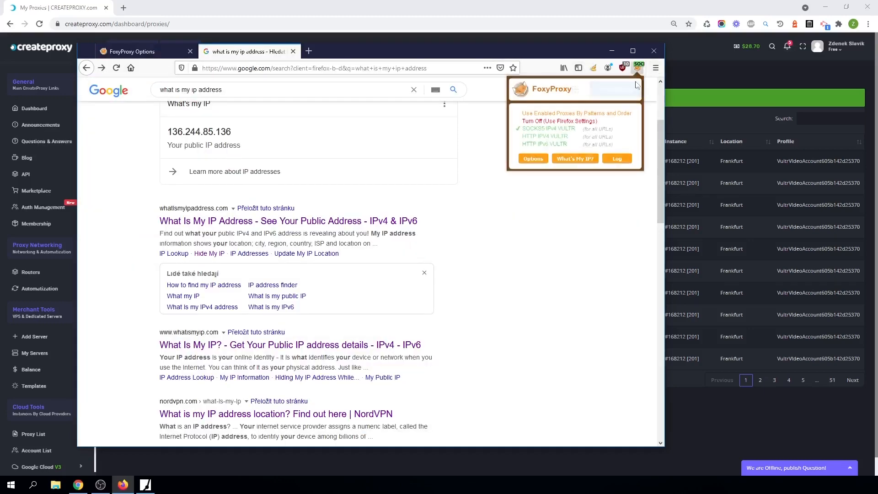
{"action": "left_click", "coordinate": [544, 144]}
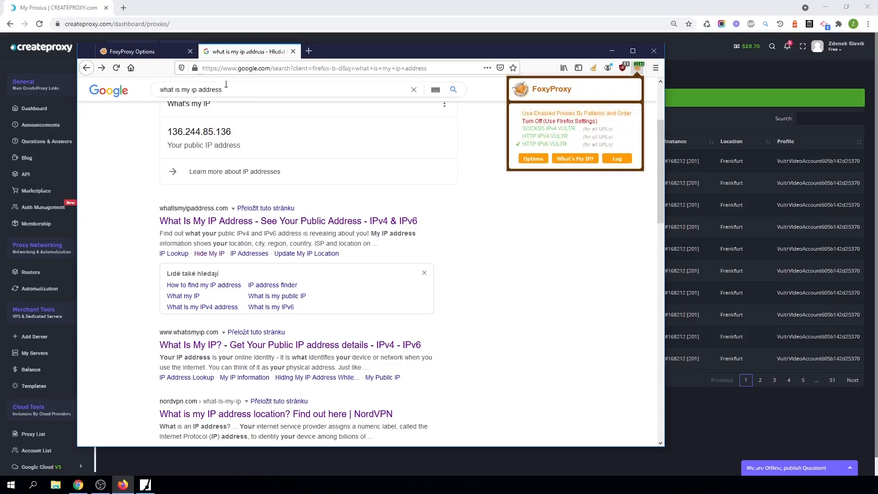
{"action": "left_click", "coordinate": [117, 68]}
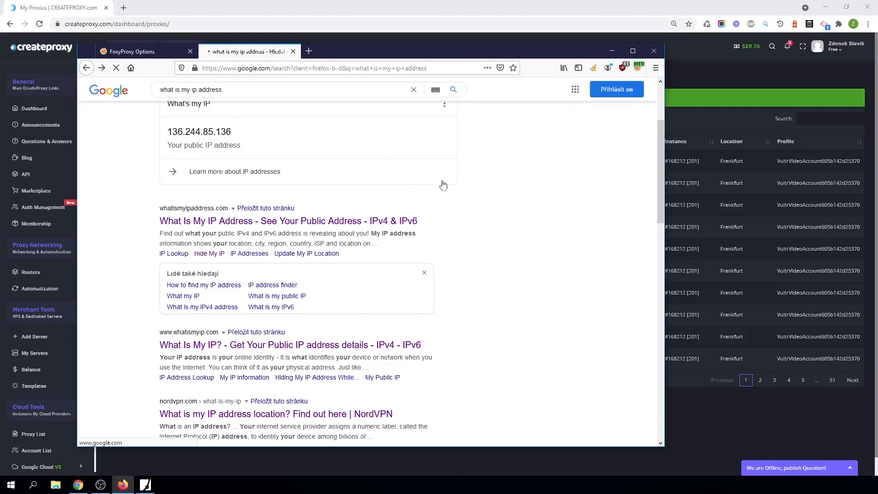
- Inspect the reported public IPv6 address, ending in group 8a14
{"action": "scroll", "coordinate": [352, 176], "scroll_direction": "up", "scroll_amount": 2}
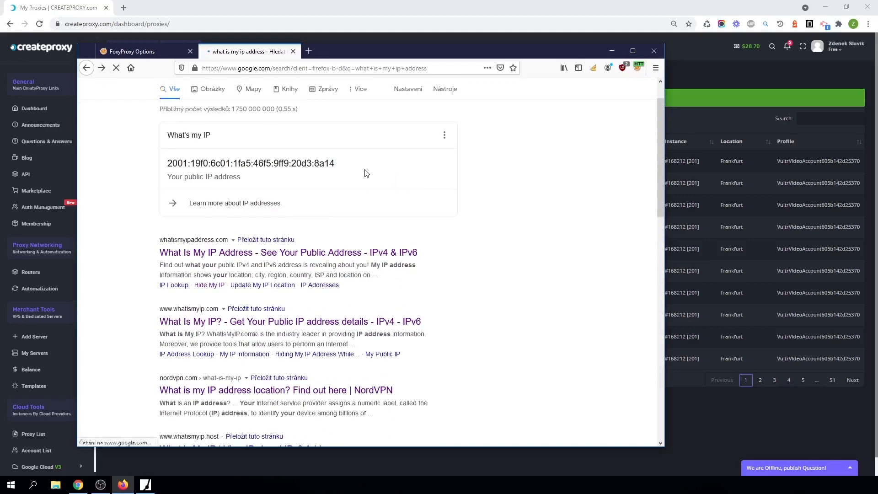
{"action": "left_click_drag", "start_coordinate": [335, 164], "coordinate": [167, 163]}
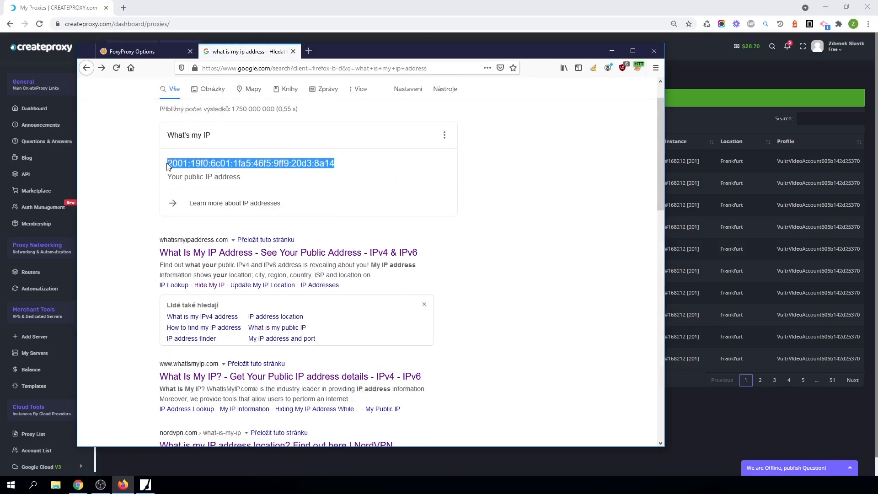
{"action": "left_click", "coordinate": [331, 164]}
{"action": "double_click", "coordinate": [322, 164]}
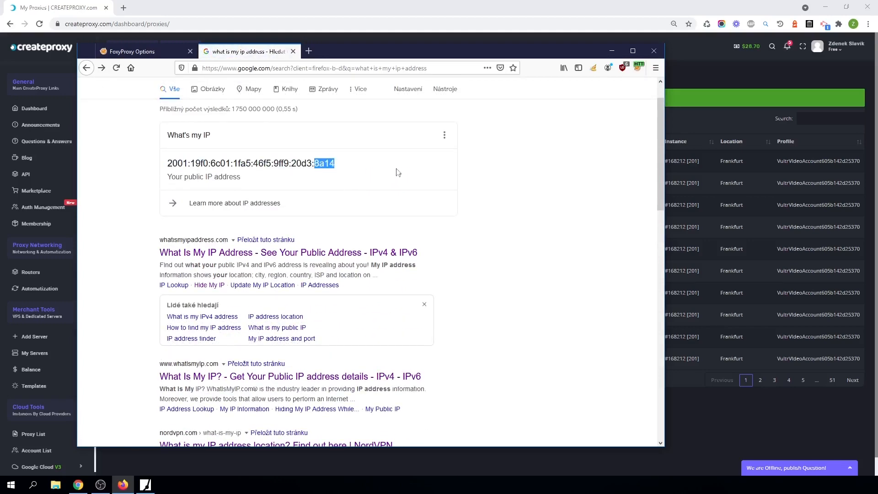
{"action": "left_click", "coordinate": [396, 171]}
- Recheck the IP by reloading, then open the HTTP IPv6 VULTR proxy for editing
{"action": "left_click", "coordinate": [636, 68]}
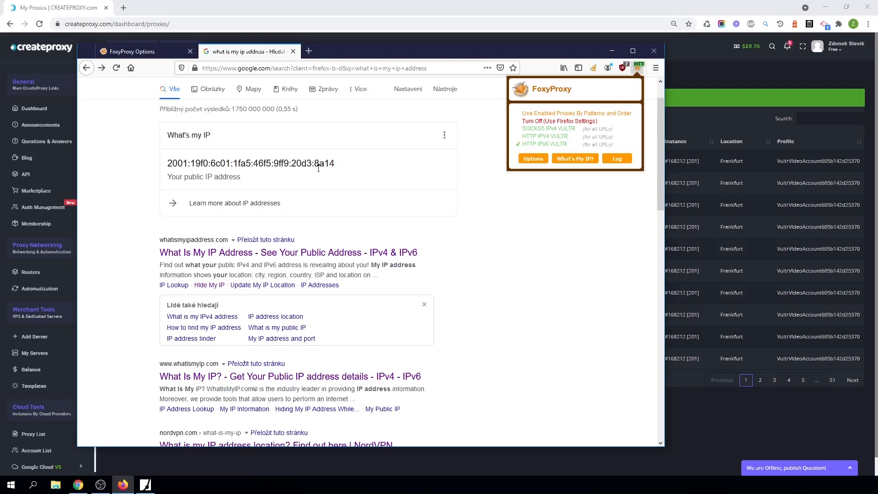
{"action": "left_click", "coordinate": [116, 68]}
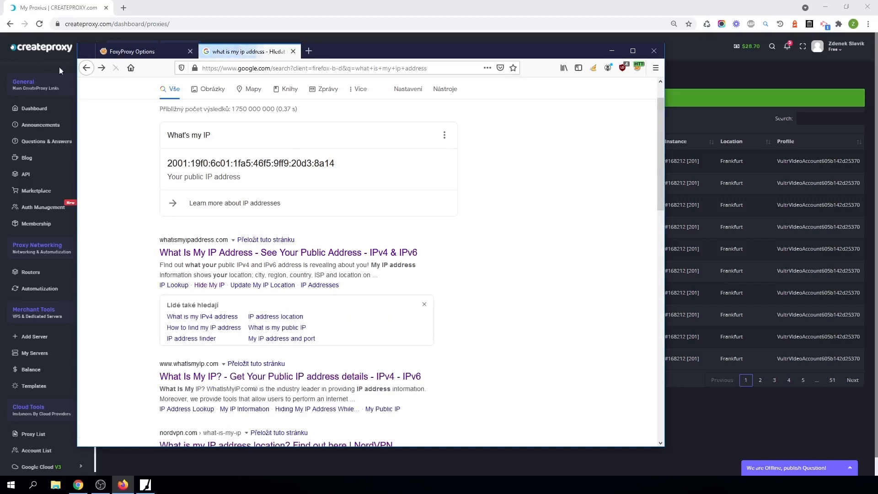
{"action": "left_click", "coordinate": [116, 68]}
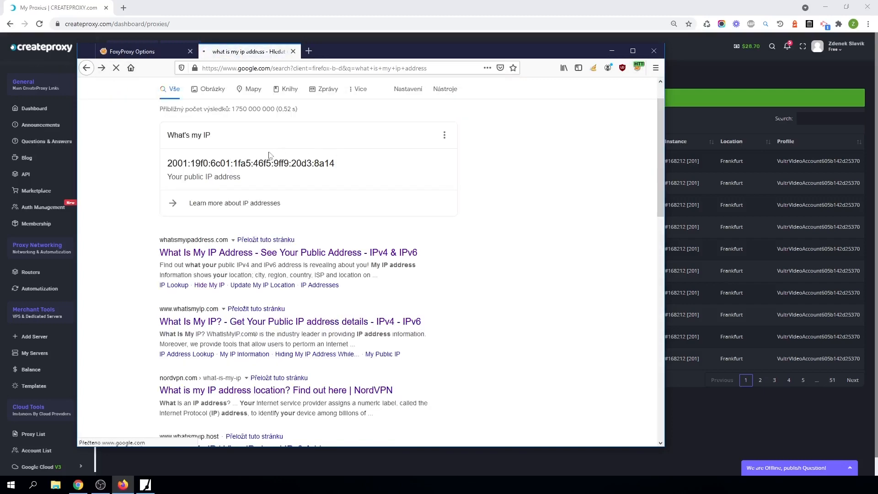
{"action": "left_click", "coordinate": [638, 68]}
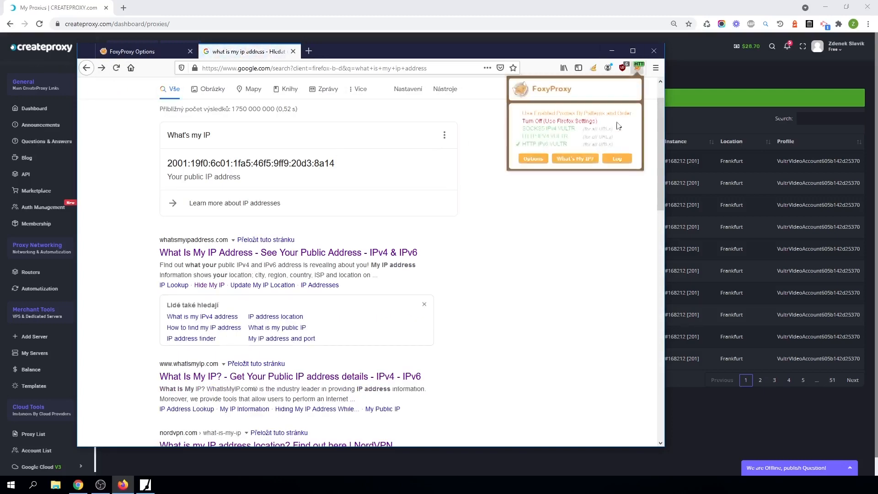
{"action": "left_click", "coordinate": [533, 162]}
{"action": "left_click", "coordinate": [564, 204]}
- Change the HTTP IPv6 VULTR port to 3638, save, and see the IPv6 address now ending e93
{"action": "left_click_drag", "start_coordinate": [399, 218], "coordinate": [392, 218]}
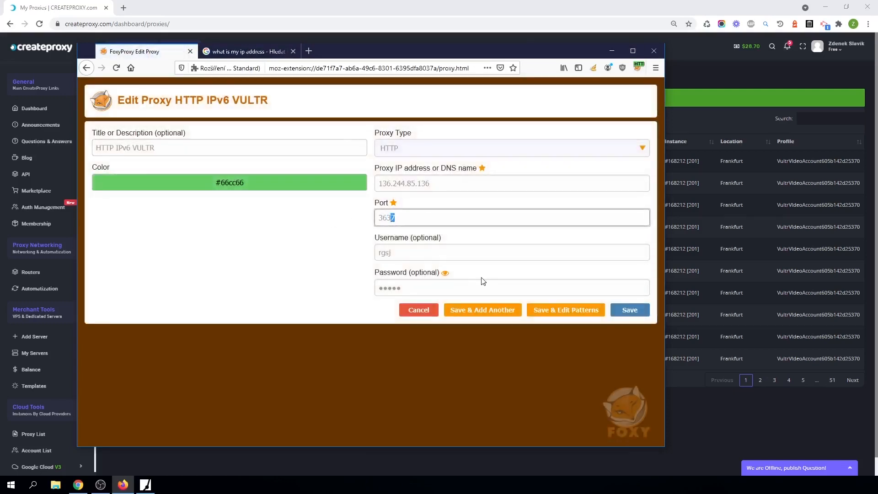
{"action": "type", "text": "8"}
{"action": "left_click", "coordinate": [629, 310]}
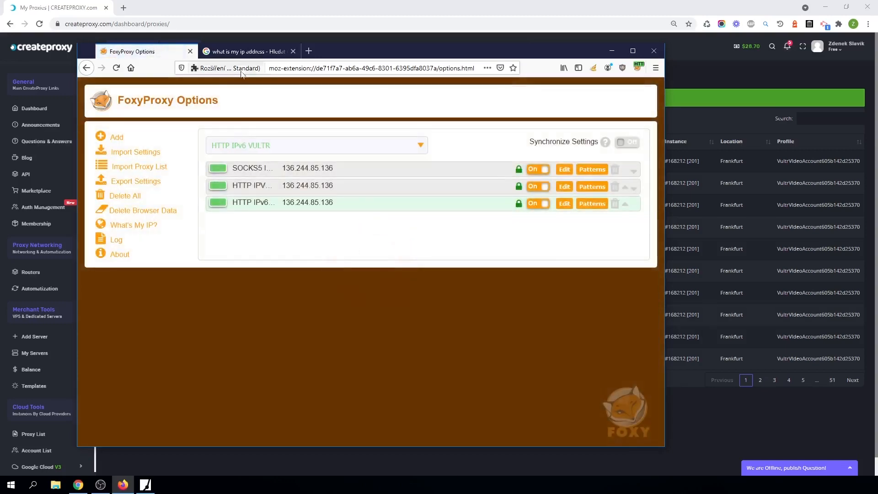
{"action": "left_click", "coordinate": [239, 52]}
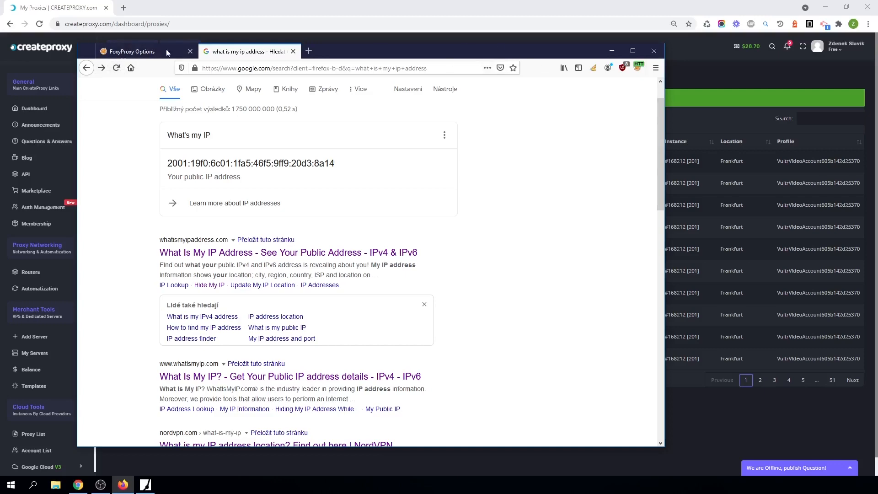
{"action": "left_click", "coordinate": [116, 68]}
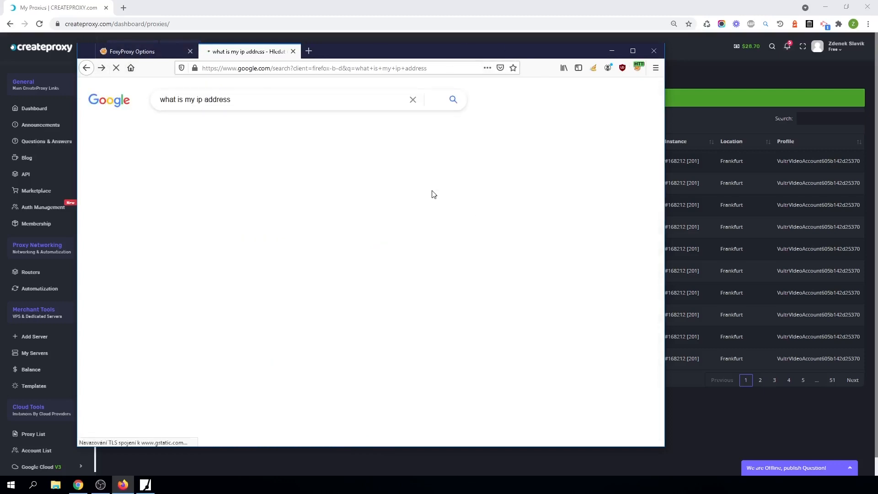
{"action": "double_click", "coordinate": [330, 166]}
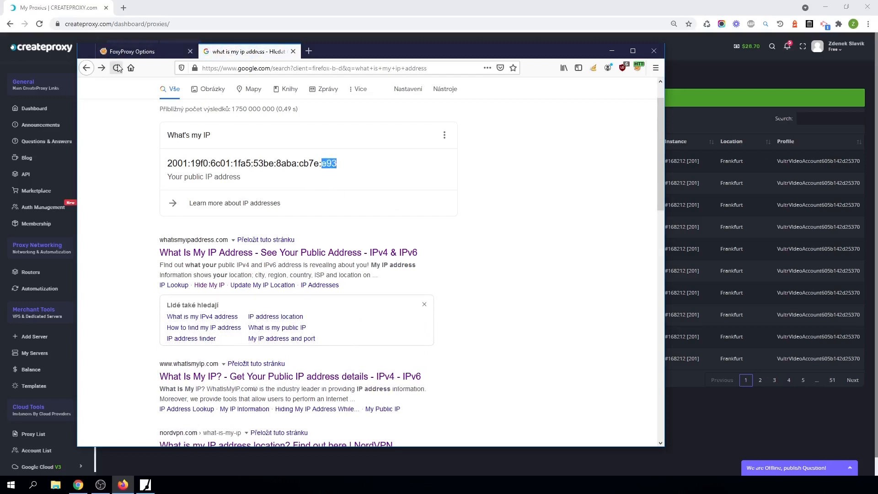
{"action": "left_click", "coordinate": [416, 185]}
- Minimize Firefox to reveal the LOGIN-HTTP6 proxies on ports 3633–3642
{"action": "left_click", "coordinate": [611, 50]}
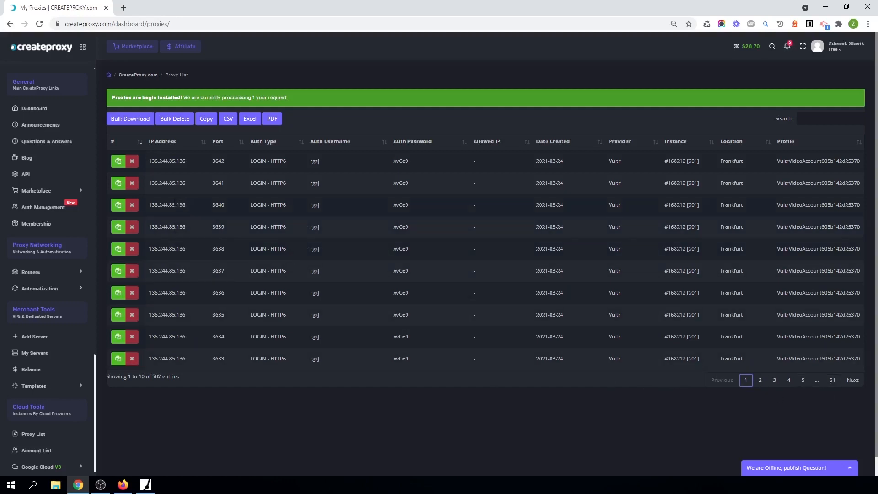
- Load createproxy.com in the proxied Firefox and get the 502 Bad Gateway error
{"action": "left_click", "coordinate": [122, 485]}
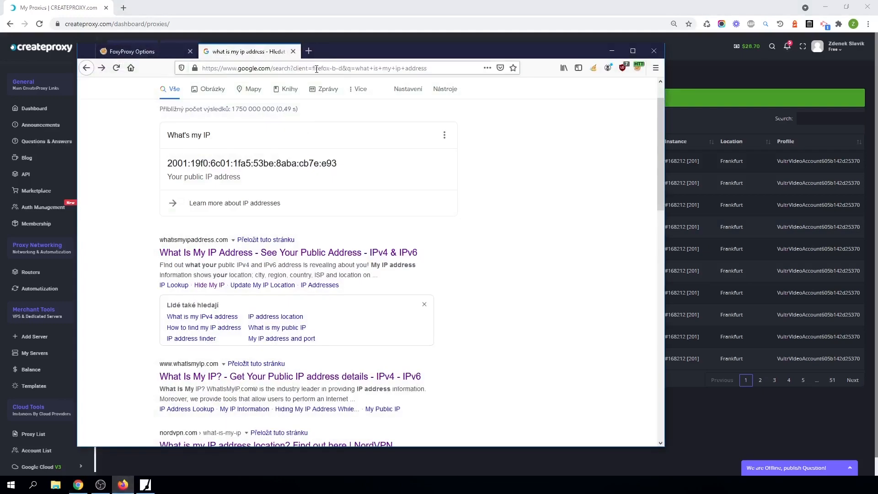
{"action": "left_click", "coordinate": [315, 69]}
{"action": "type", "text": "createproxy"}
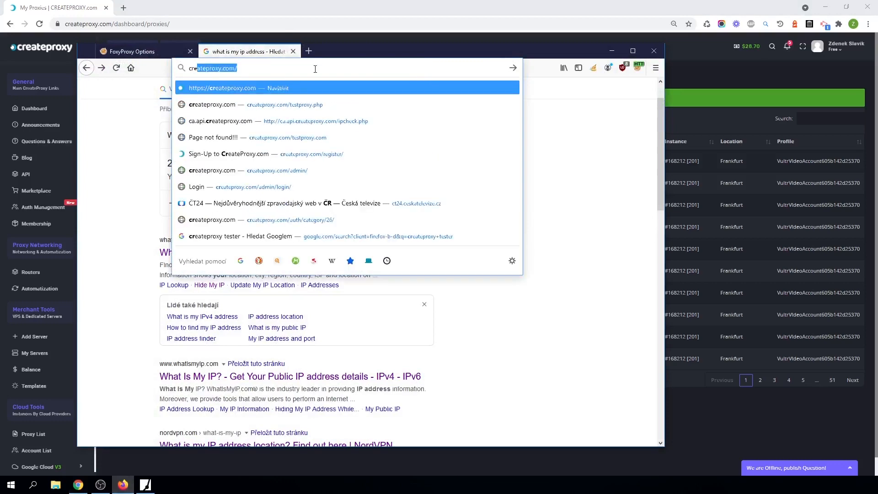
{"action": "type", "text": ".com"}
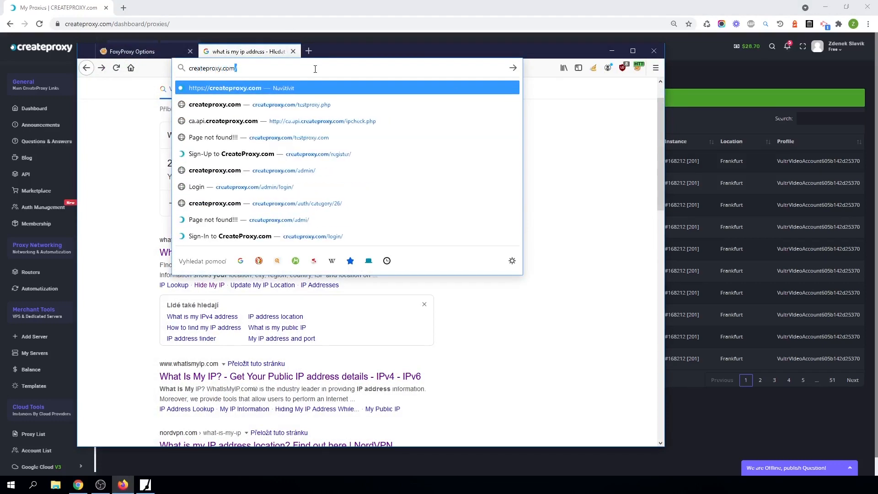
{"action": "key", "text": "Delete"}
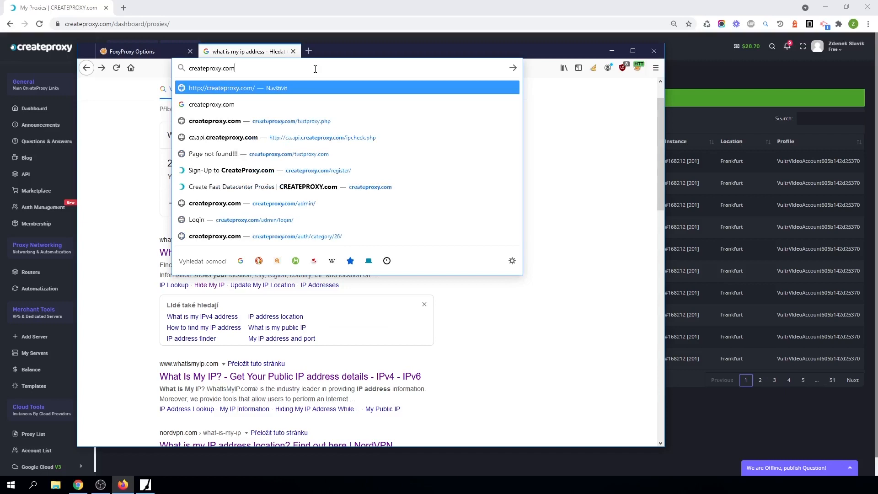
{"action": "key", "text": "Return"}
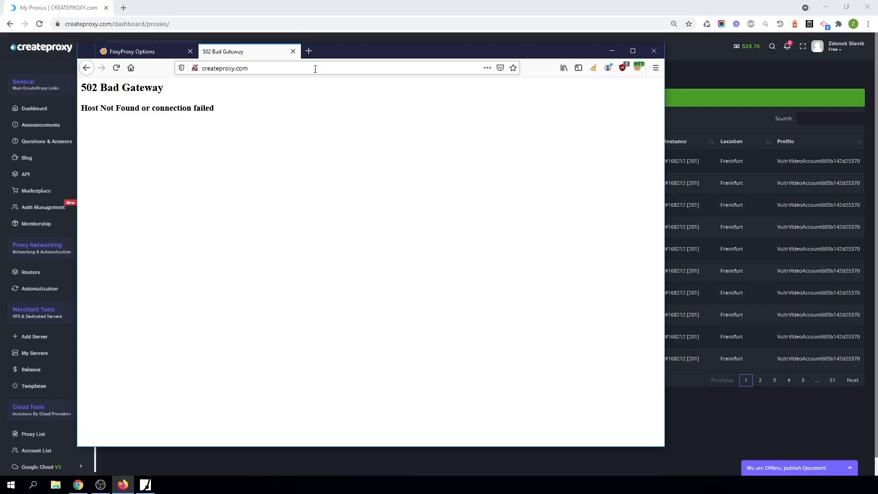
{"action": "left_click", "coordinate": [232, 70]}
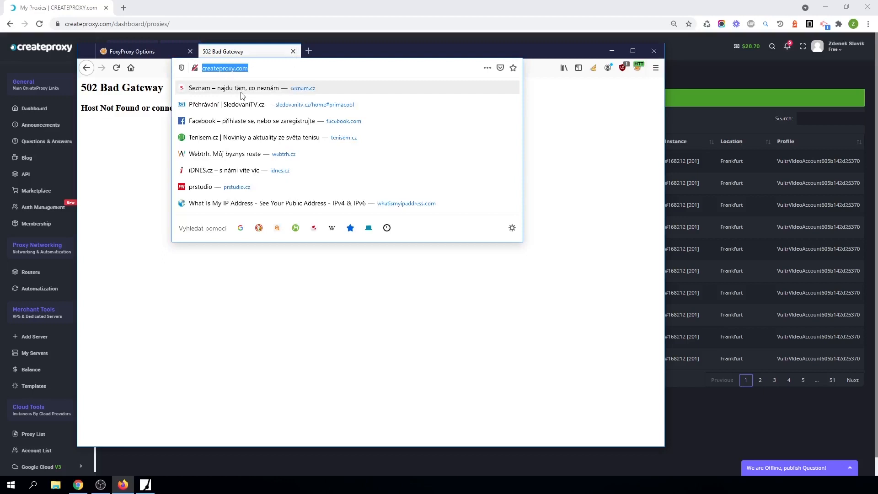
{"action": "left_click", "coordinate": [232, 68]}
{"action": "left_click", "coordinate": [121, 147]}
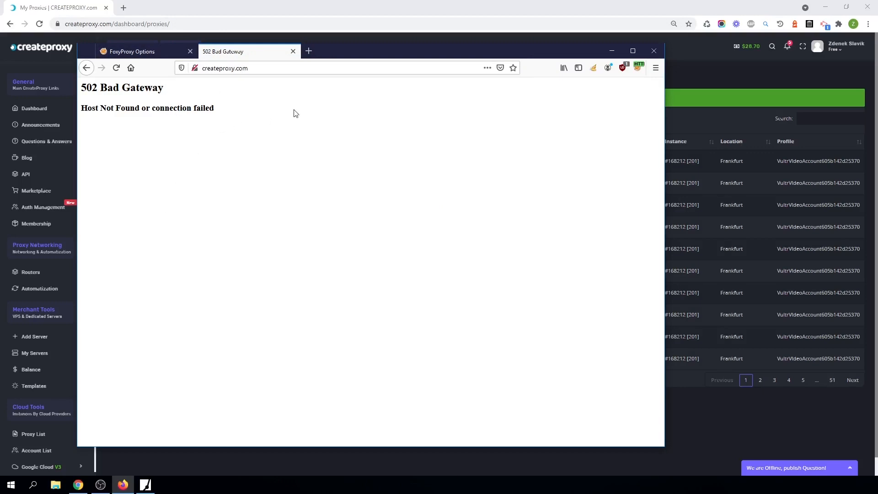
{"action": "left_click", "coordinate": [232, 70]}
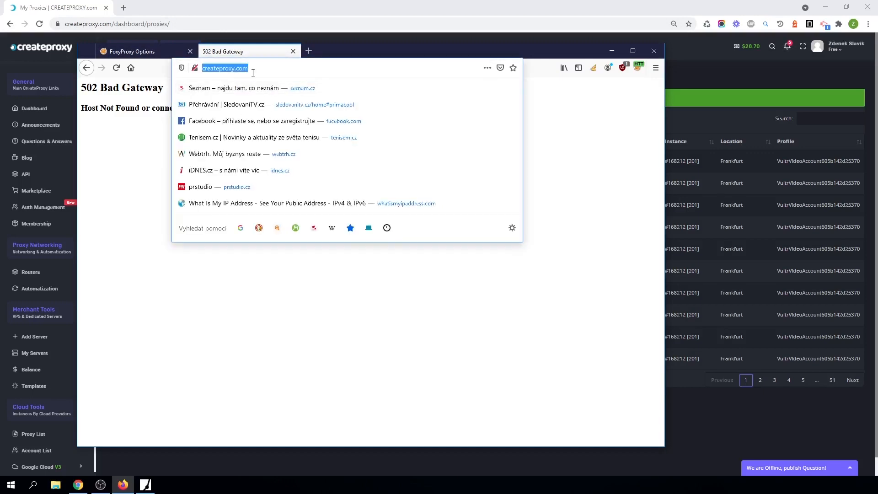
- Load the Seznam.cz home page from the address suggestions and scroll it briefly
{"action": "left_click", "coordinate": [229, 87]}
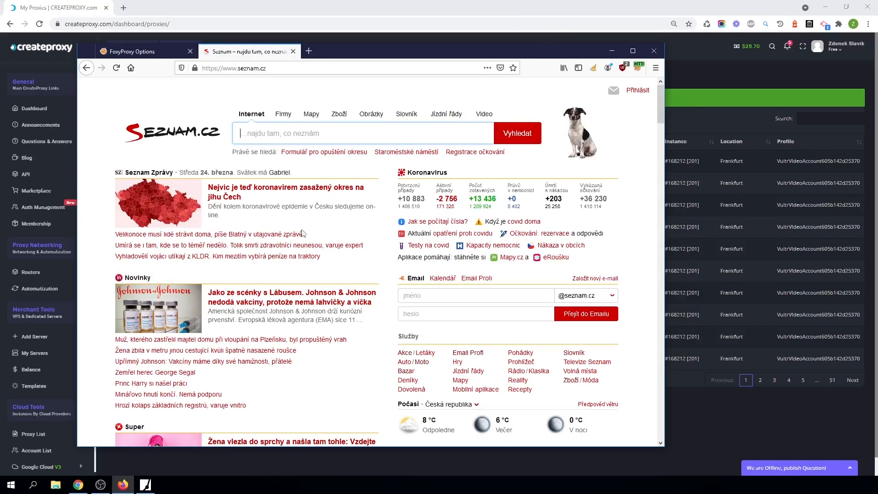
{"action": "scroll", "coordinate": [309, 293], "scroll_direction": "down", "scroll_amount": 1}
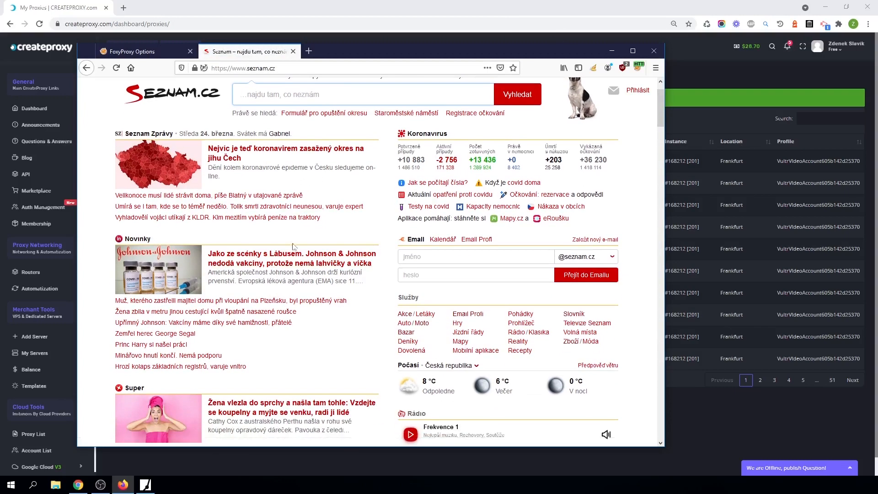
{"action": "scroll", "coordinate": [294, 253], "scroll_direction": "up", "scroll_amount": 1}
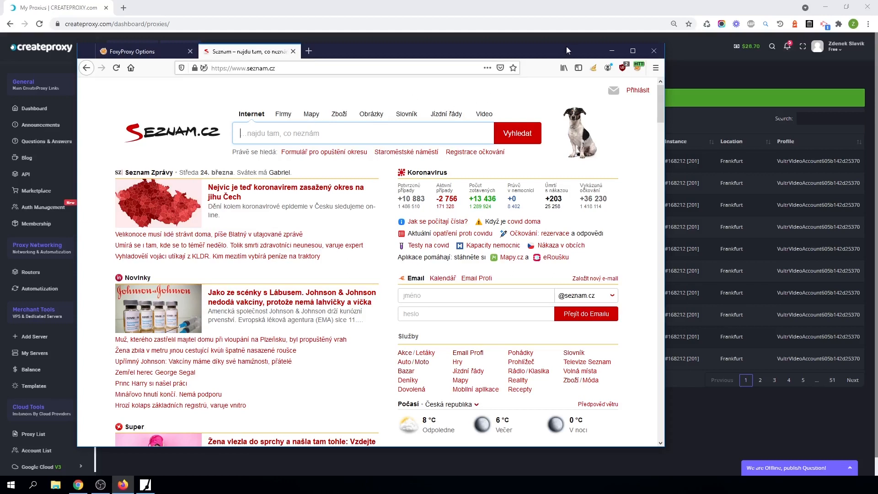
- Open the Vultr V3 Add Proxies page and keep the Vultr Video Account profile
{"action": "left_click", "coordinate": [607, 55]}
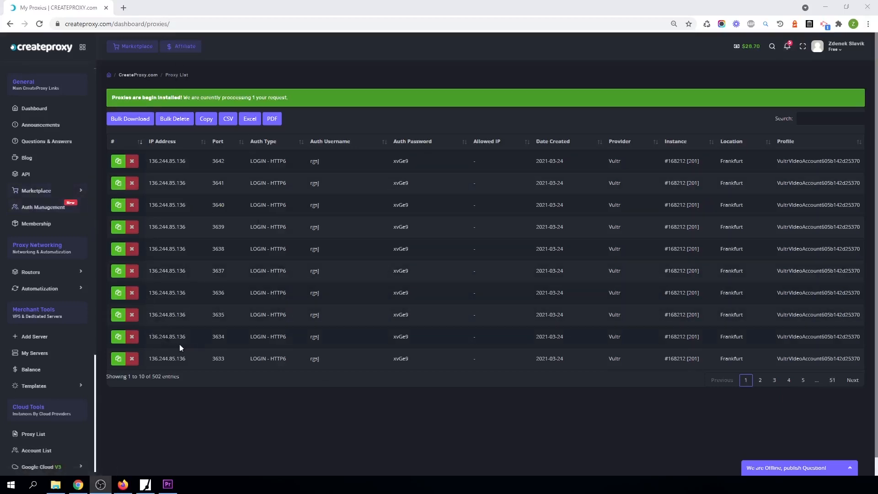
{"action": "scroll", "coordinate": [179, 389], "scroll_direction": "down", "scroll_amount": 1}
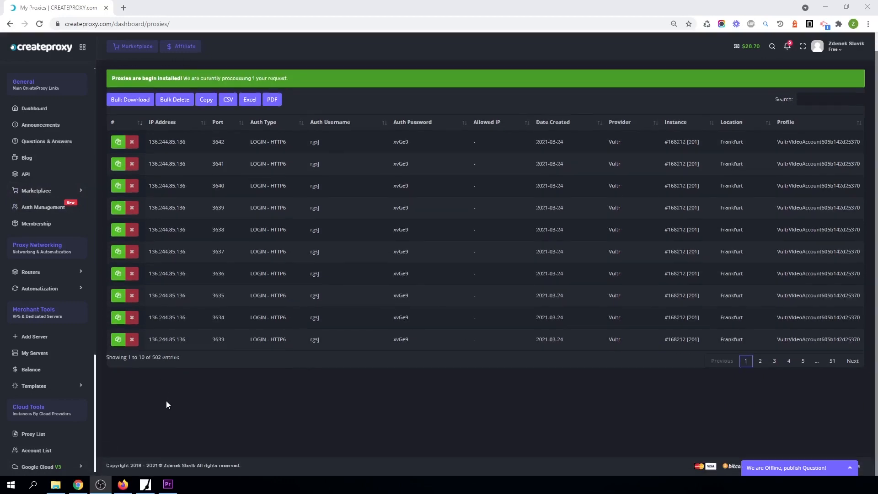
{"action": "scroll", "coordinate": [62, 412], "scroll_direction": "down", "scroll_amount": 3}
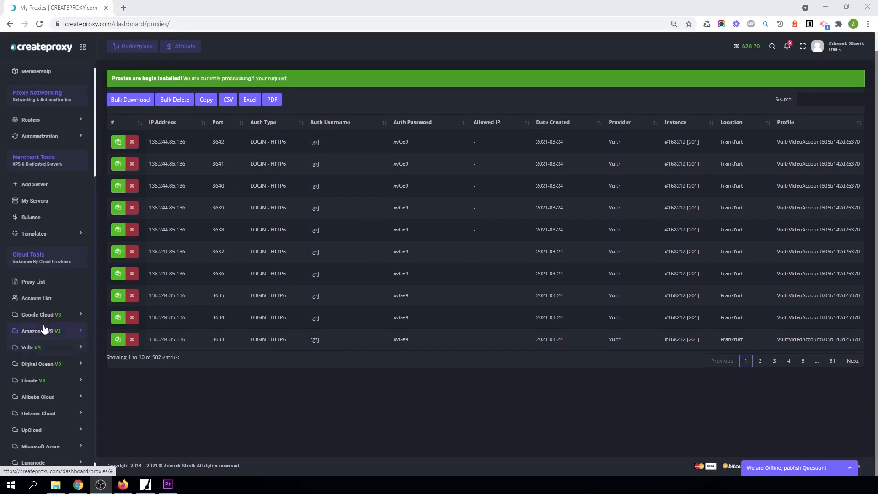
{"action": "left_click", "coordinate": [32, 353]}
{"action": "left_click", "coordinate": [32, 348]}
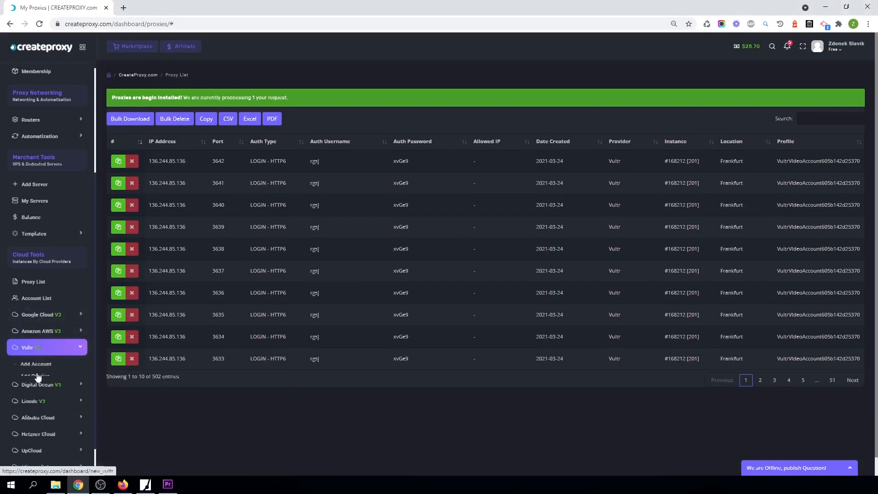
{"action": "left_click", "coordinate": [36, 375]}
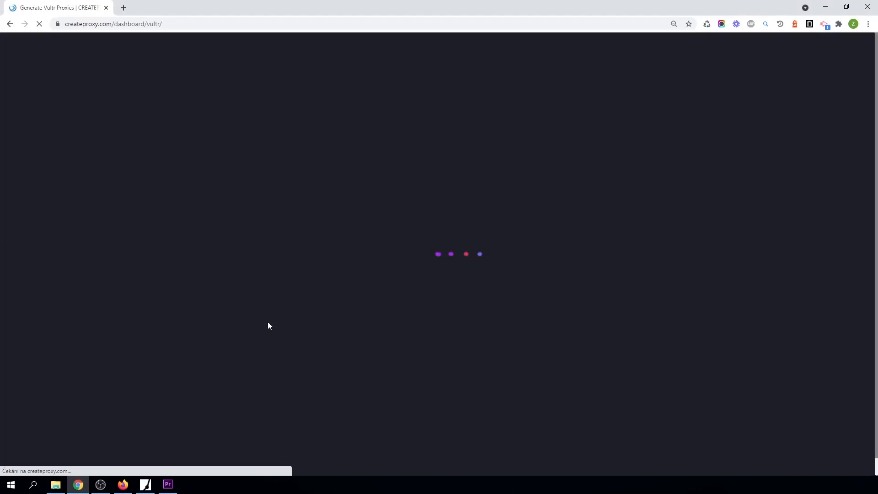
{"action": "left_click", "coordinate": [157, 166]}
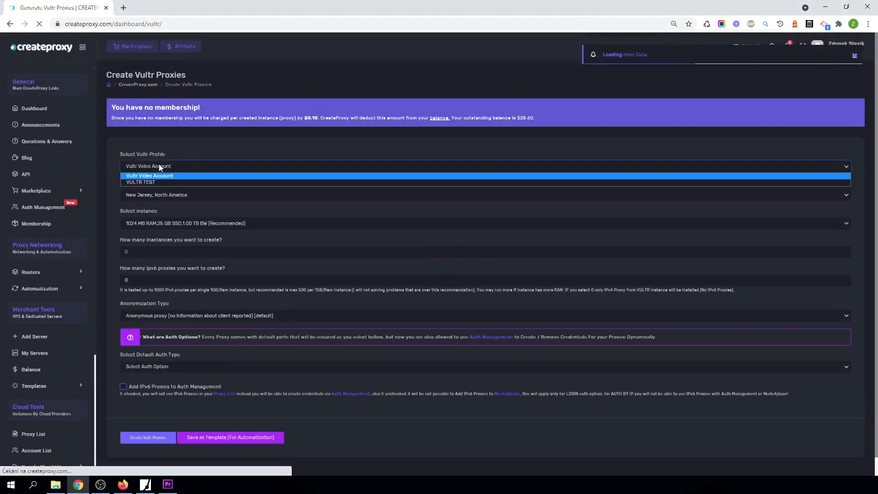
{"action": "left_click", "coordinate": [158, 179]}
- Choose London, 1 instance, 500 IPv6 proxies, and username/password login authentication
{"action": "left_click", "coordinate": [153, 197]}
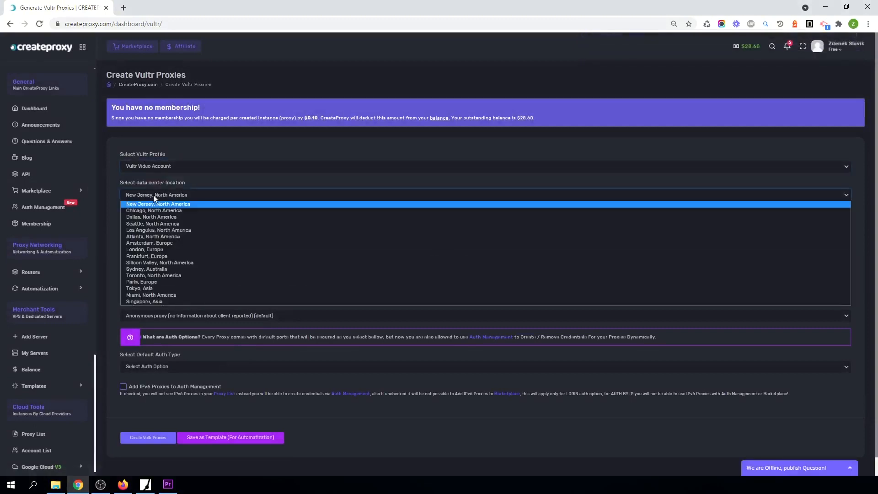
{"action": "left_click", "coordinate": [163, 249]}
{"action": "left_click", "coordinate": [133, 252]}
{"action": "left_click", "coordinate": [133, 280]}
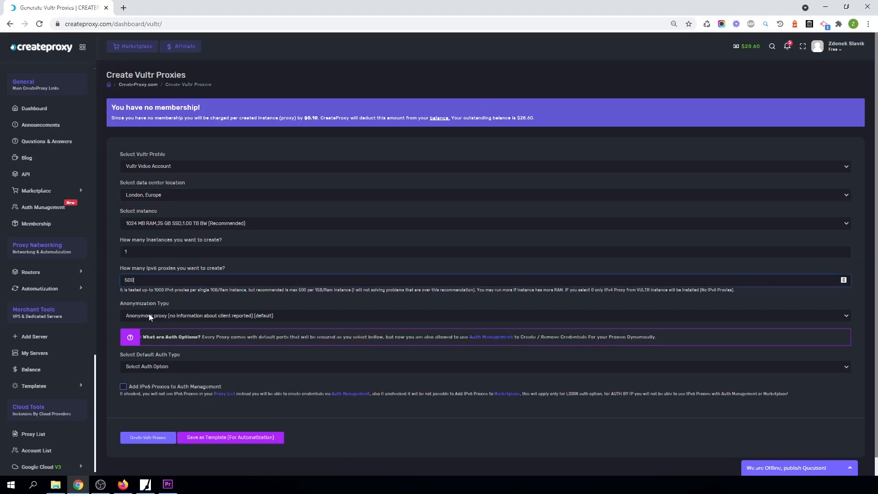
{"action": "left_click", "coordinate": [144, 368]}
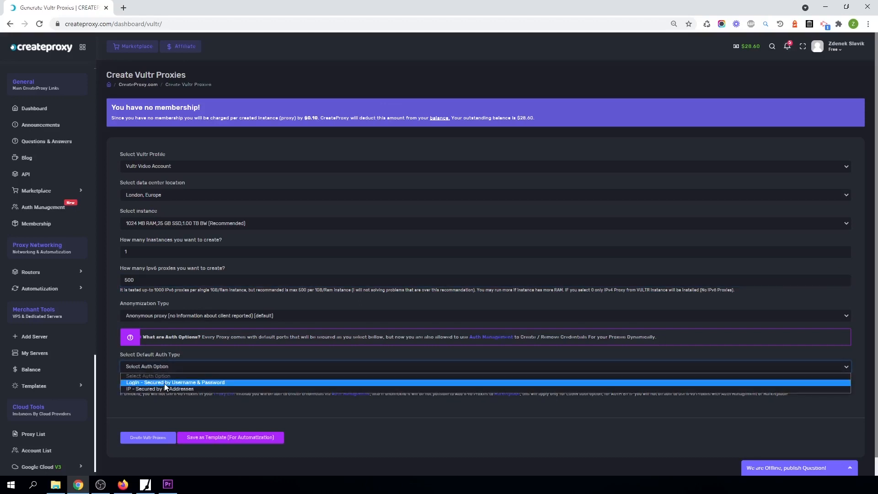
{"action": "left_click", "coordinate": [164, 383]}
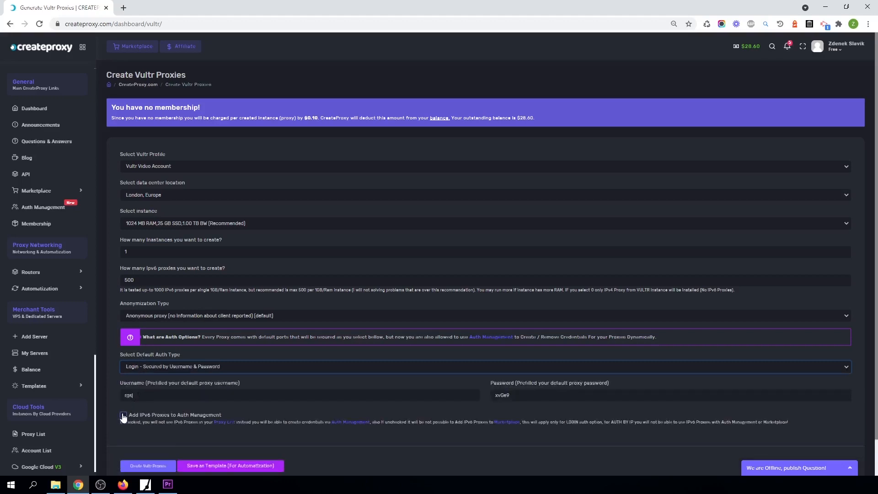
- Replace the proxy username and password, add them to Auth Management, and create the proxies
{"action": "double_click", "coordinate": [137, 396]}
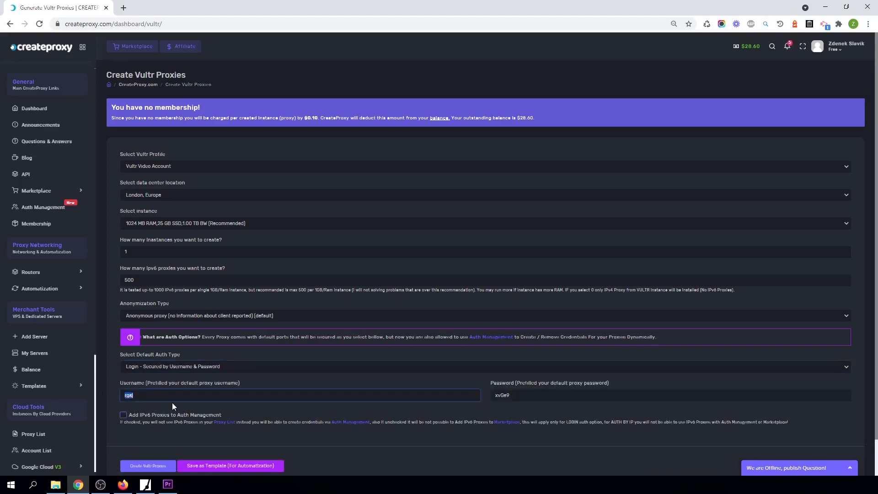
{"action": "type", "text": "zdenk"}
{"action": "key", "text": "BackSpace"}
{"action": "key", "text": "BackSpace"}
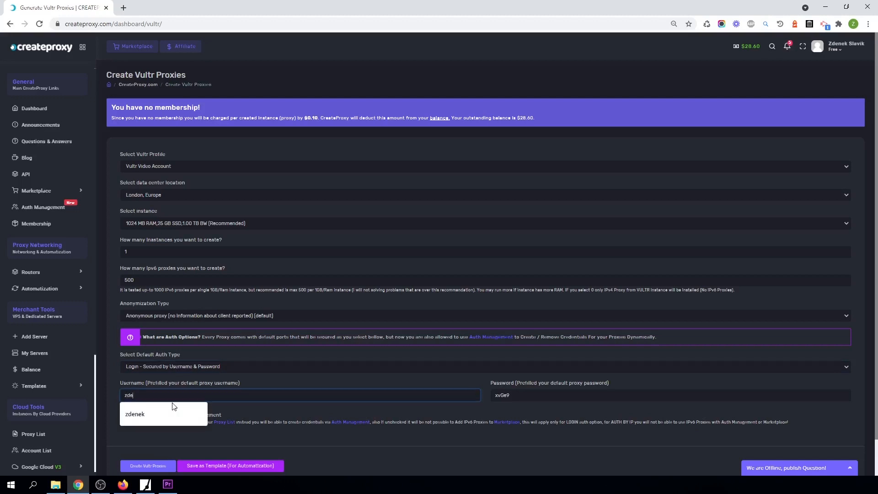
{"action": "left_click", "coordinate": [172, 403]}
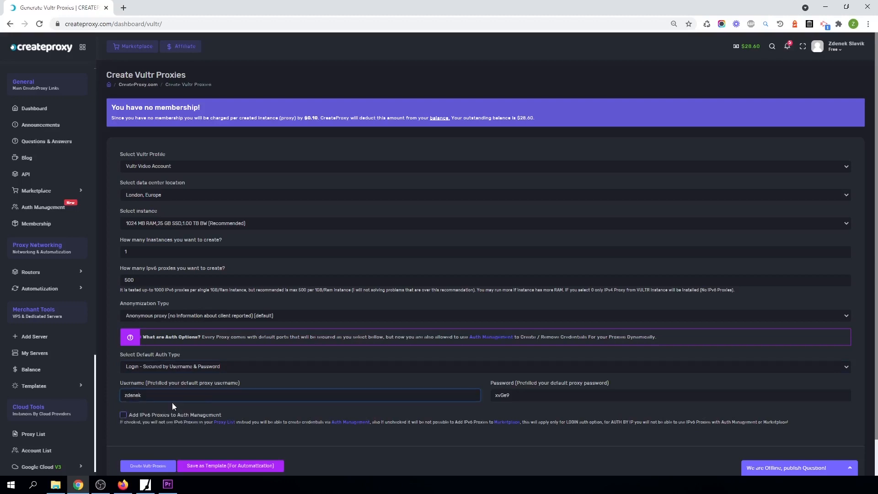
{"action": "double_click", "coordinate": [511, 396]}
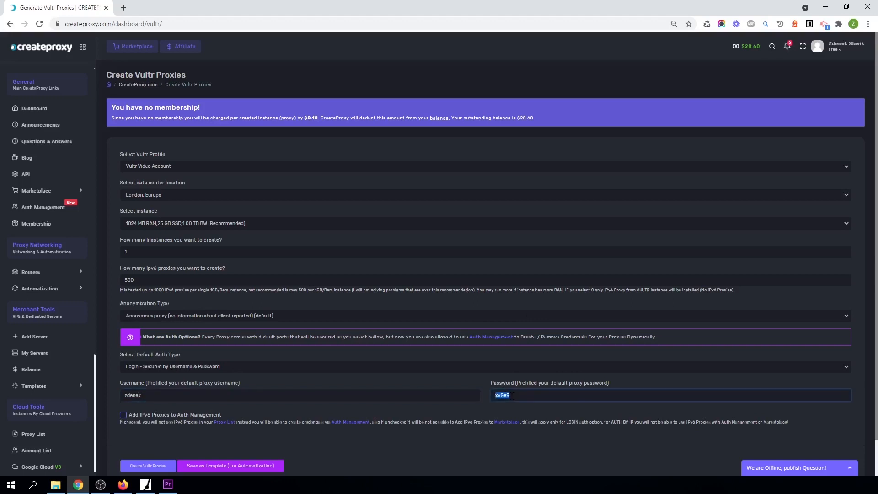
{"action": "left_click", "coordinate": [123, 415]}
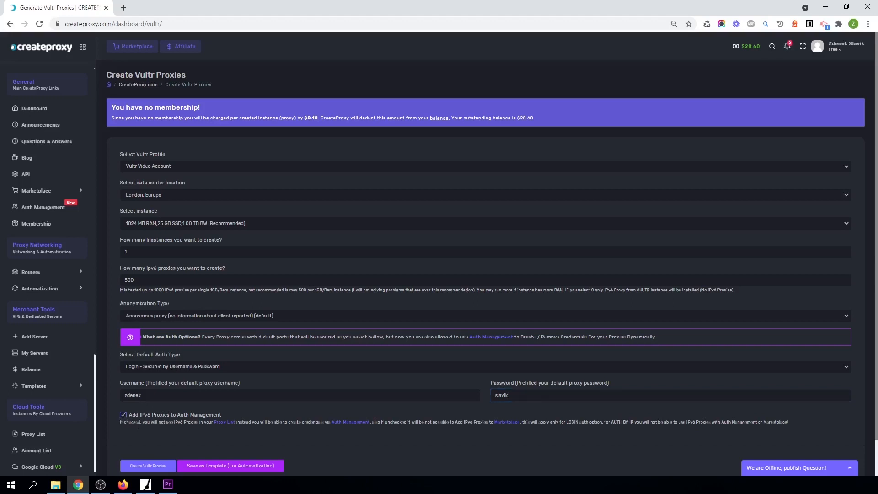
{"action": "left_click", "coordinate": [147, 466]}
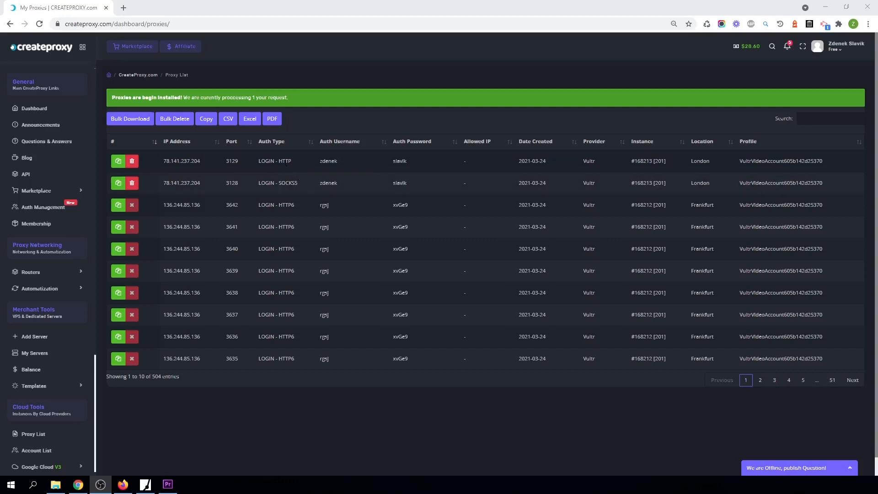
- Inspect the new London HTTP and SOCKS5 rows, then bring up the FOGLDN Proxy Tester
{"action": "left_click", "coordinate": [286, 165]}
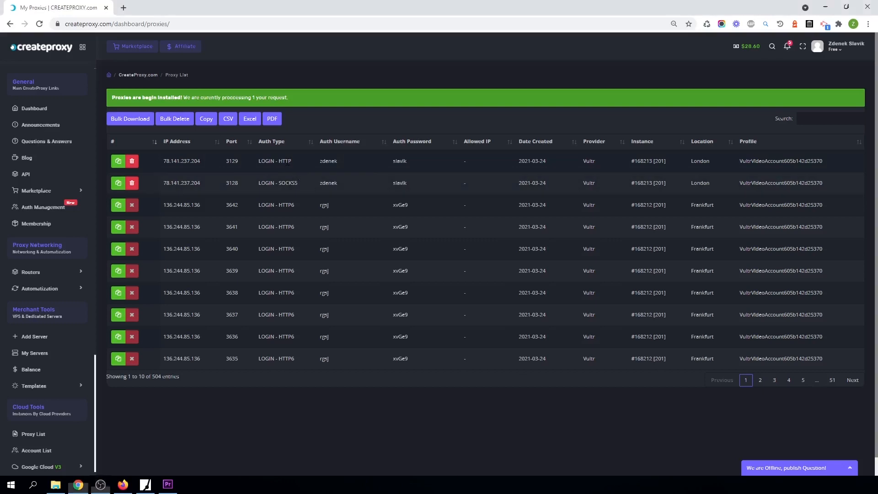
{"action": "double_click", "coordinate": [287, 183]}
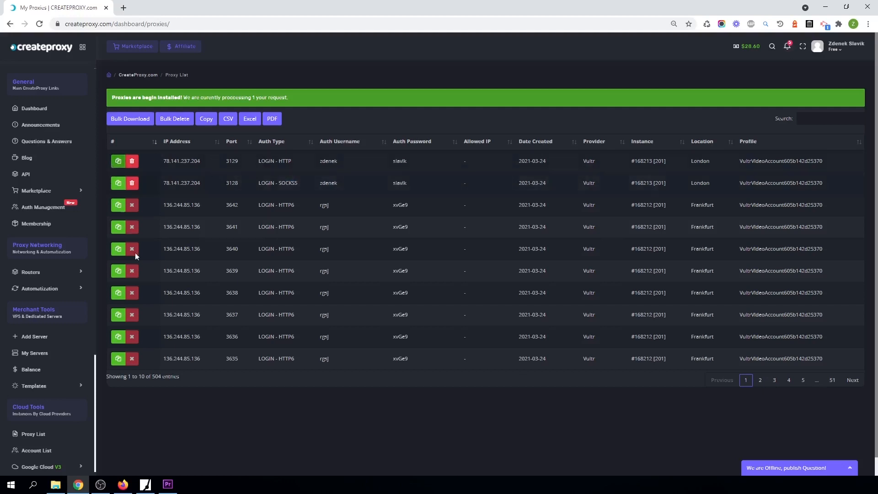
{"action": "left_click", "coordinate": [146, 484]}
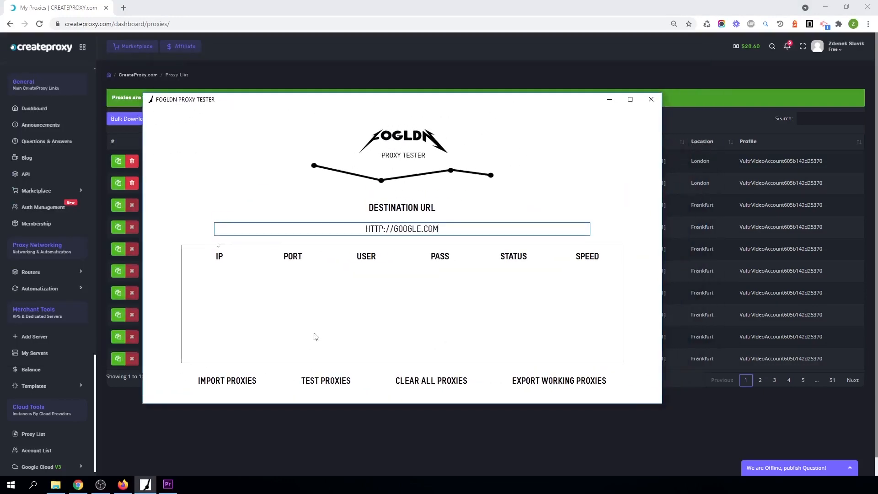
- Import the London proxy 78.141.237.204:3129 with its login into the tester
{"action": "left_click", "coordinate": [227, 380]}
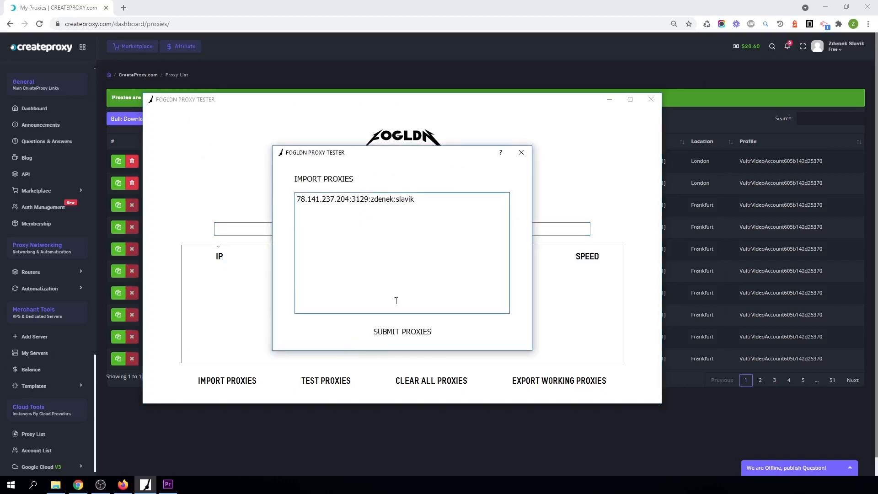
{"action": "left_click", "coordinate": [392, 333]}
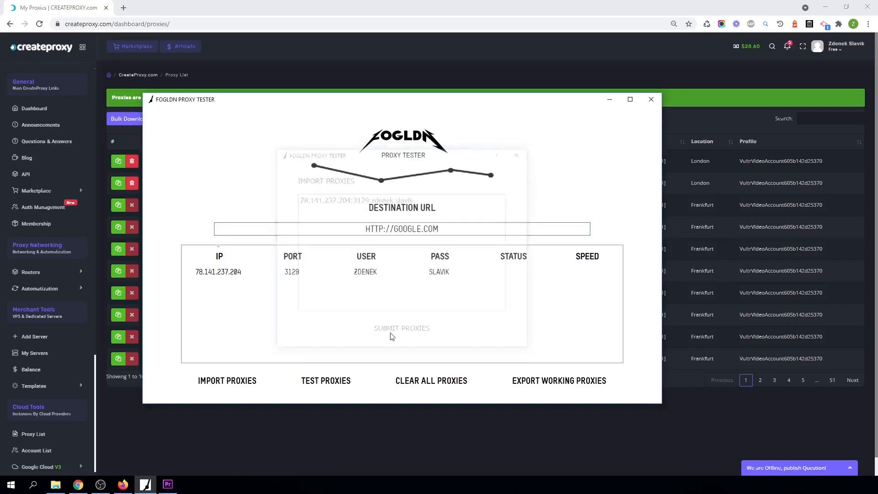
- Test the London proxy until it reports OK, then minimise the tester
{"action": "left_click", "coordinate": [307, 382]}
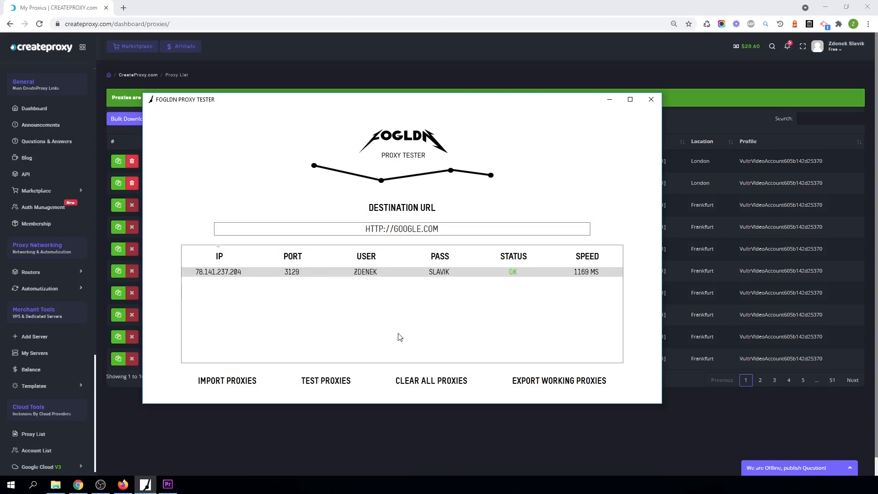
{"action": "left_click", "coordinate": [327, 382]}
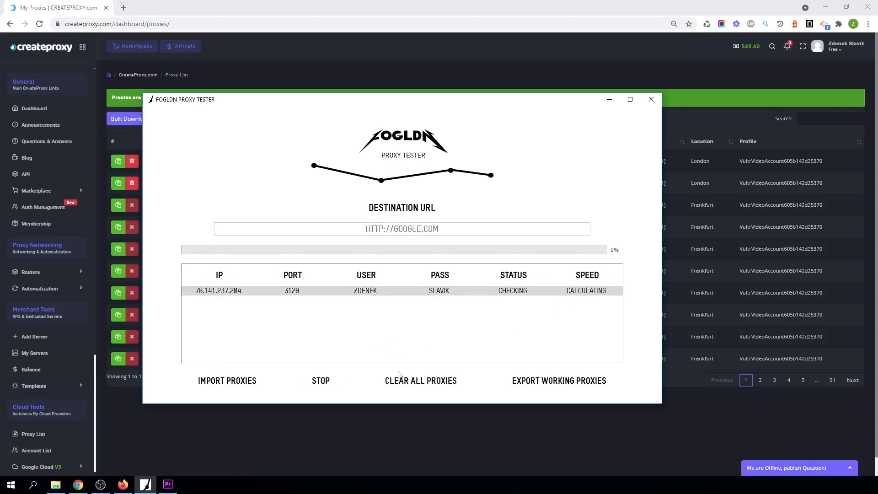
{"action": "left_click", "coordinate": [310, 387]}
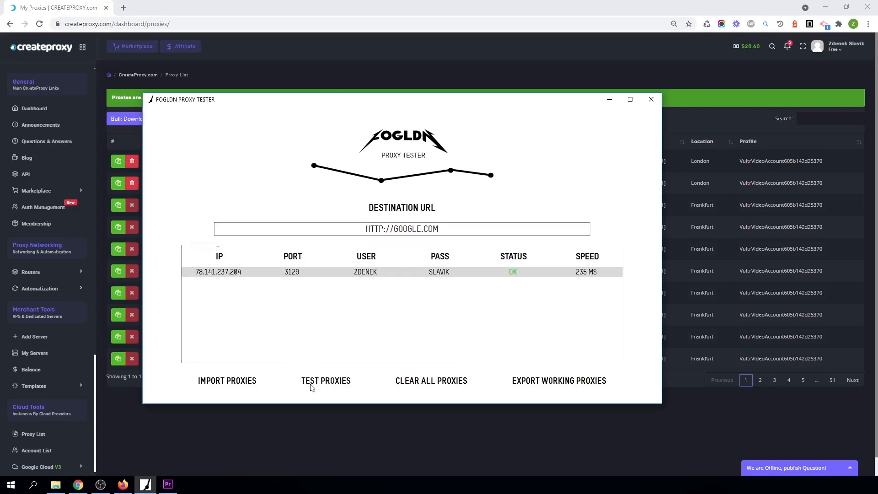
{"action": "left_click", "coordinate": [309, 382]}
{"action": "left_click", "coordinate": [310, 382]}
{"action": "left_click", "coordinate": [609, 101]}
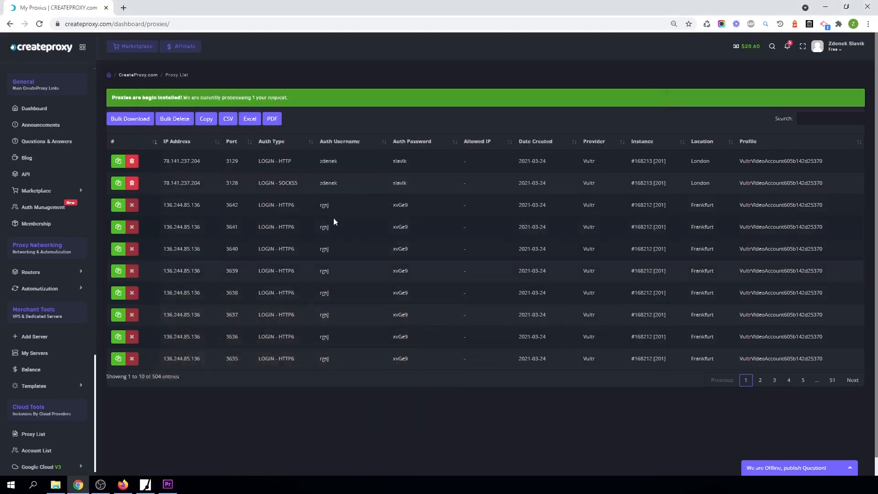
- Copy the London HTTP proxy row and start a new FoxyProxy entry titled 'LONDON HTTP'
{"action": "left_click", "coordinate": [118, 161]}
{"action": "left_click", "coordinate": [123, 484]}
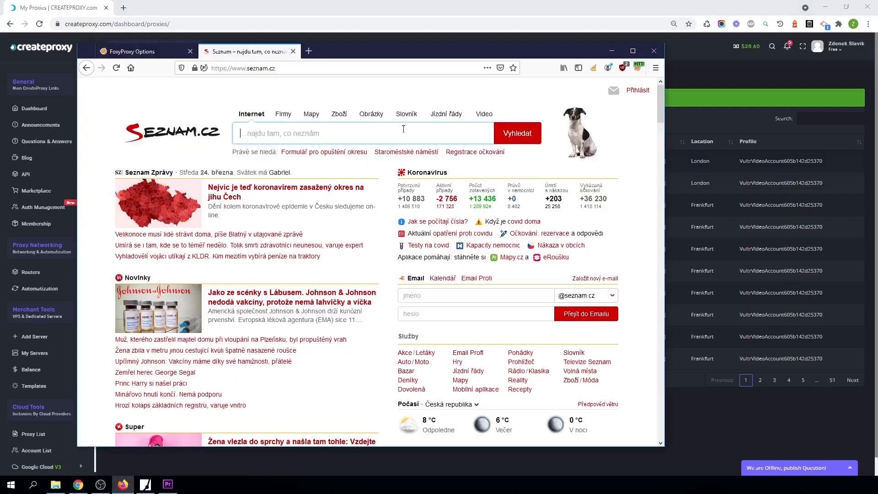
{"action": "left_click", "coordinate": [637, 67]}
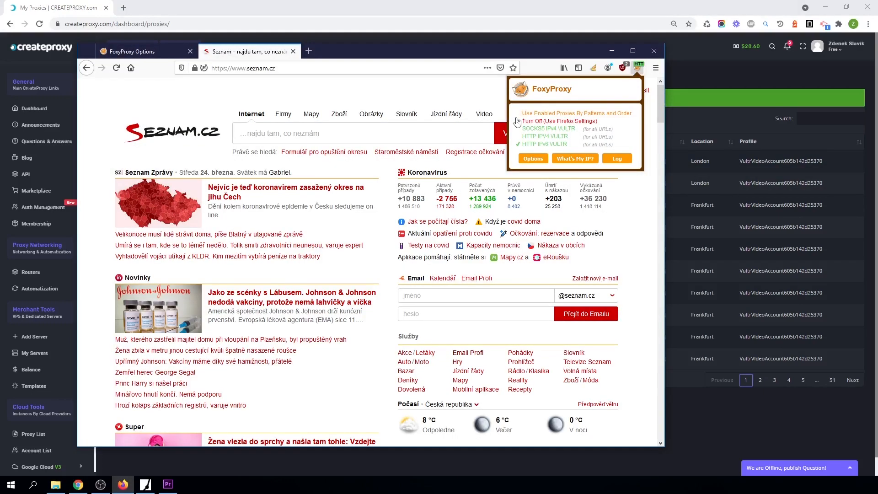
{"action": "left_click", "coordinate": [530, 158]}
{"action": "left_click", "coordinate": [117, 137]}
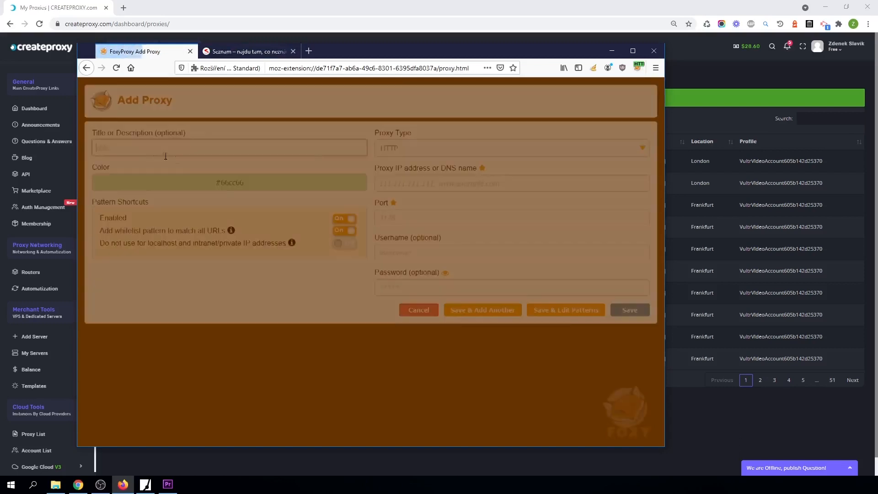
{"action": "type", "text": "LONDON HTTP IPv4"}
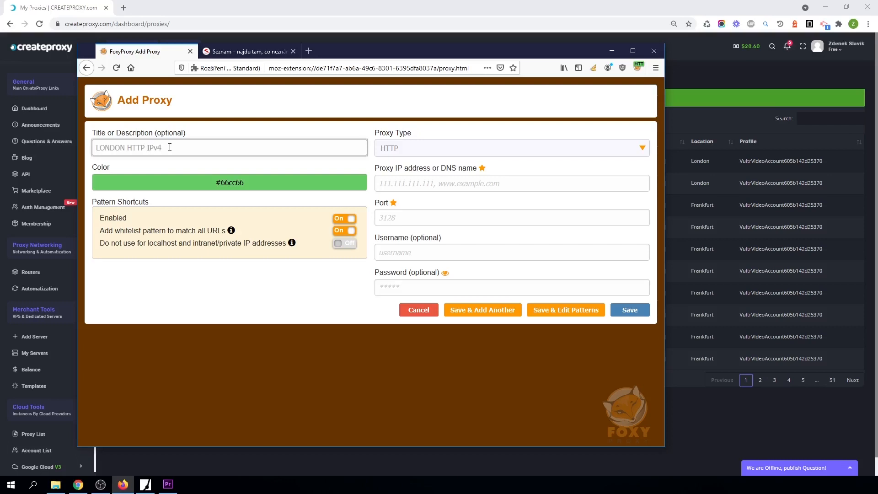
- Paste the proxy details and fill in the username and password fields
{"action": "left_click", "coordinate": [446, 188]}
{"action": "key", "text": "ctrl+v"}
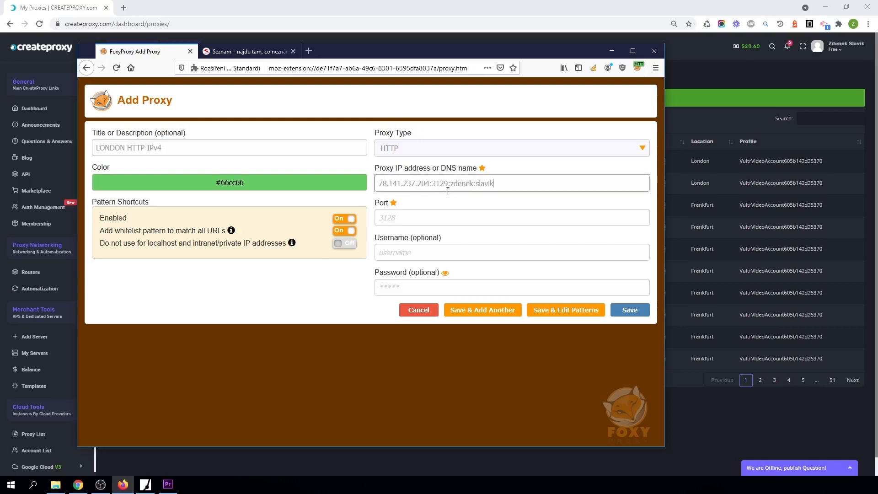
{"action": "double_click", "coordinate": [462, 184]}
{"action": "left_click", "coordinate": [421, 256]}
{"action": "key", "text": "ctrl+v"}
{"action": "double_click", "coordinate": [485, 182]}
{"action": "left_click", "coordinate": [387, 289]}
{"action": "key", "text": "ctrl+v"}
- Set port 3129, trim the address to 78.141.237.204, and save the proxy
{"action": "double_click", "coordinate": [439, 182]}
{"action": "left_click", "coordinate": [421, 212]}
{"action": "key", "text": "ctrl+v"}
{"action": "left_click_drag", "start_coordinate": [430, 184], "coordinate": [634, 186]}
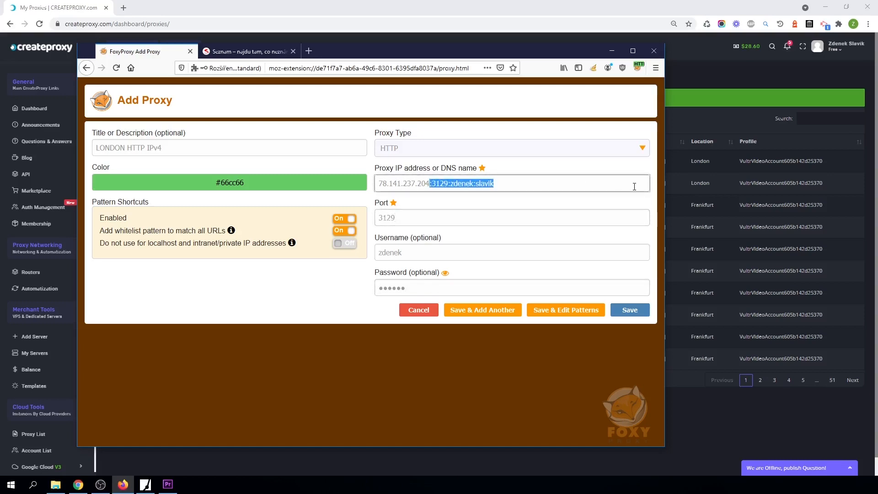
{"action": "key", "text": "BackSpace"}
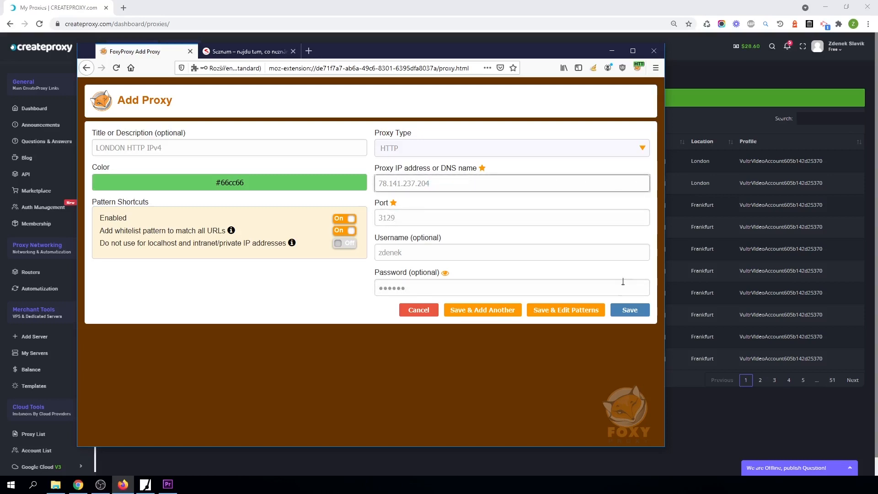
{"action": "left_click", "coordinate": [629, 310]}
{"action": "left_click", "coordinate": [243, 56]}
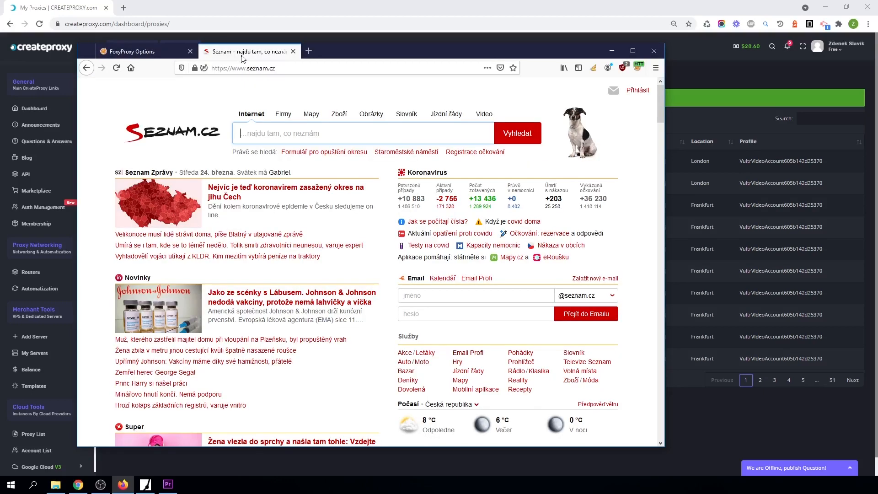
- Search Google for 'what is my ip'
{"action": "left_click", "coordinate": [237, 68]}
{"action": "type", "text": "what is my ip"}
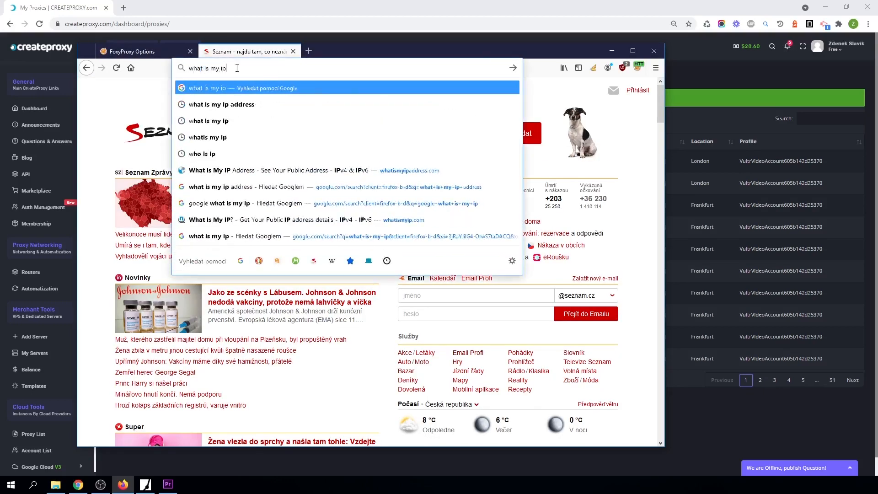
{"action": "key", "text": "Return"}
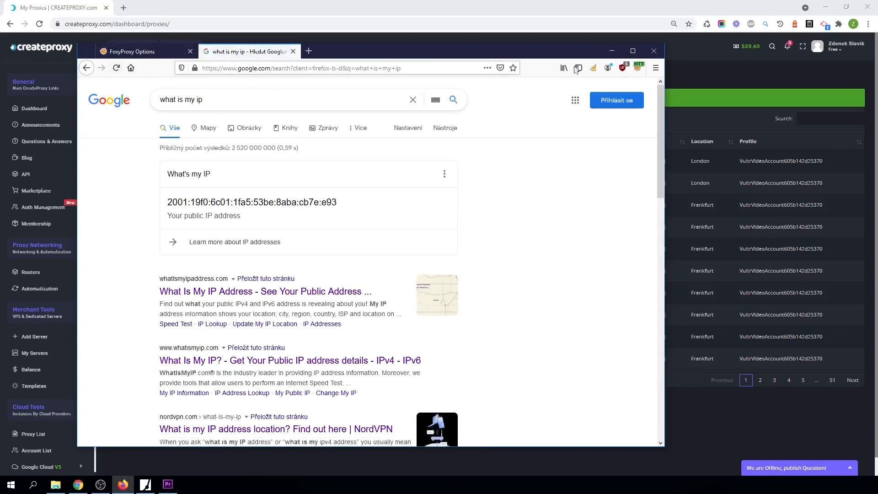
- Route traffic through LONDON HTTP IPv4 and confirm 78.141.237.204 on whatismyipaddress.com
{"action": "left_click", "coordinate": [638, 68]}
{"action": "left_click", "coordinate": [540, 154]}
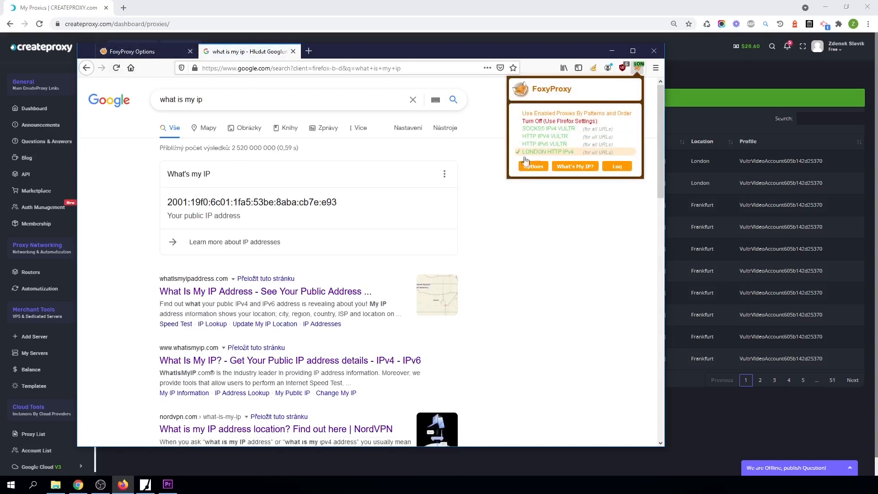
{"action": "left_click", "coordinate": [116, 68]}
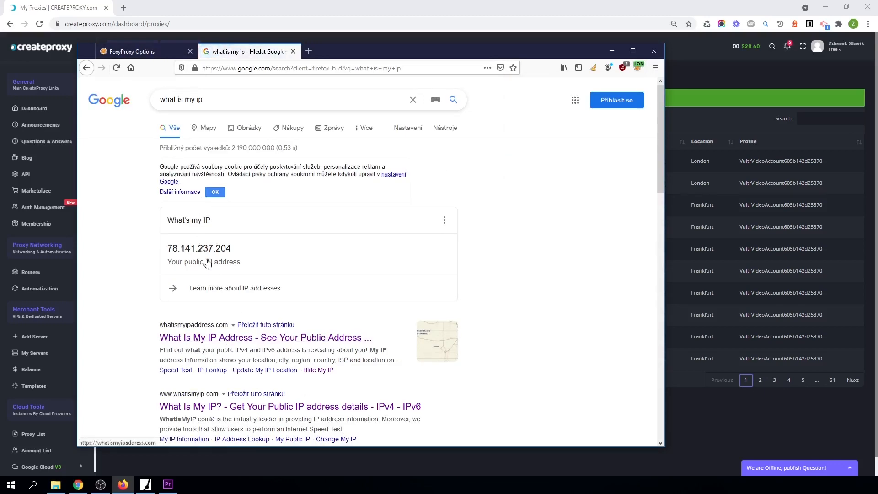
{"action": "left_click_drag", "start_coordinate": [334, 57], "coordinate": [393, 69]}
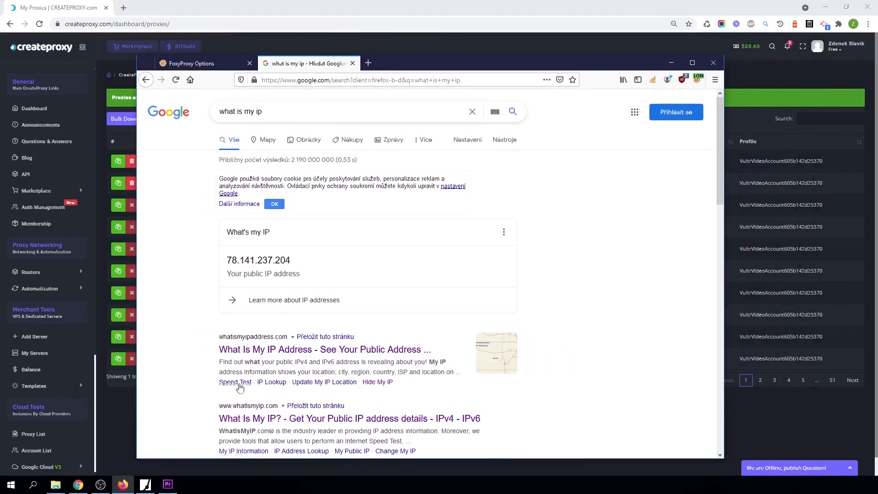
{"action": "left_click", "coordinate": [239, 350]}
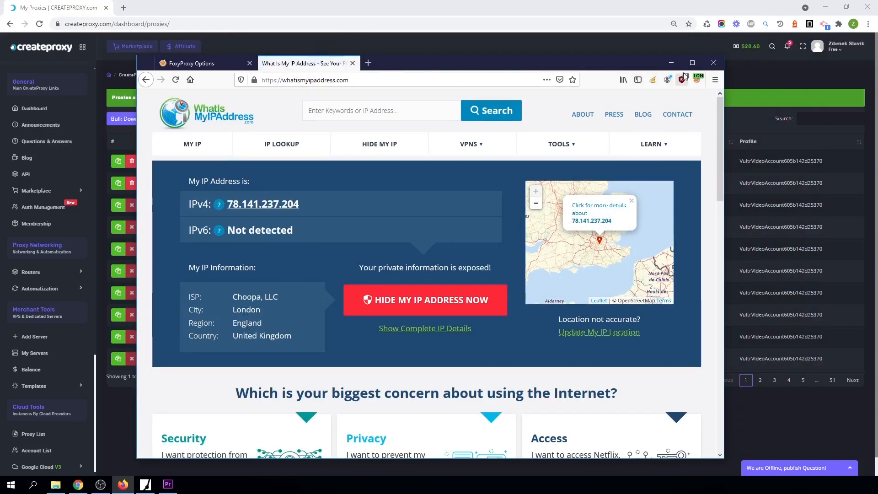
{"action": "left_click", "coordinate": [671, 63]}
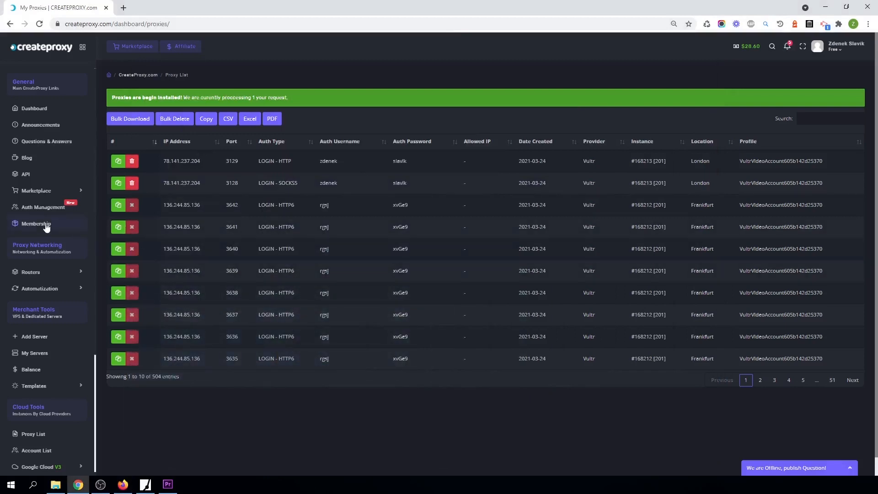
- Go to Auth Management and open the empty VULTR CREDENTIALS category
{"action": "left_click", "coordinate": [35, 211]}
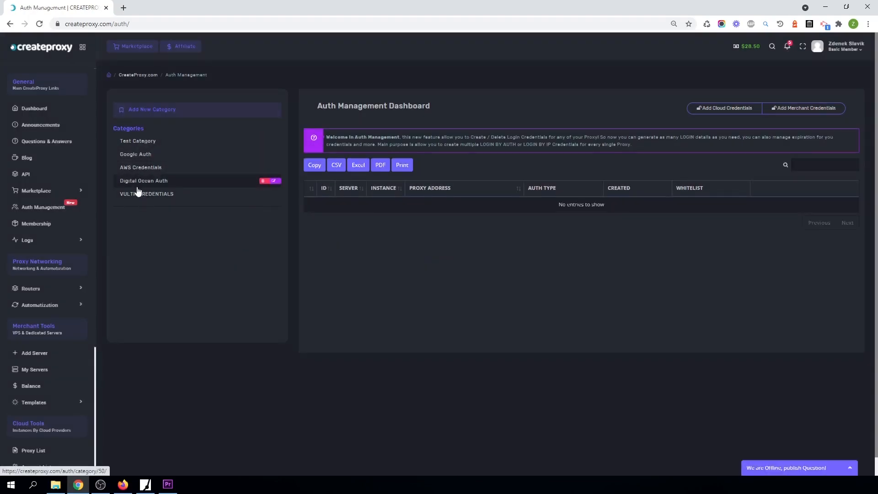
{"action": "left_click", "coordinate": [138, 111]}
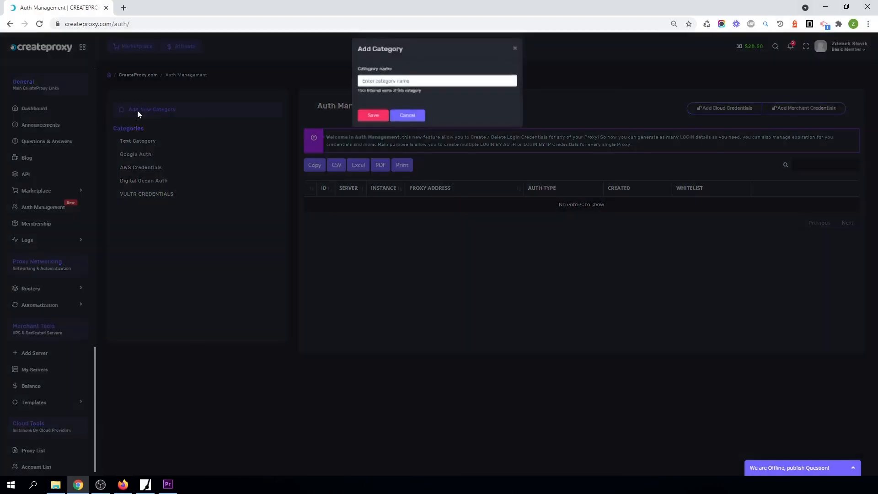
{"action": "left_click", "coordinate": [163, 113]}
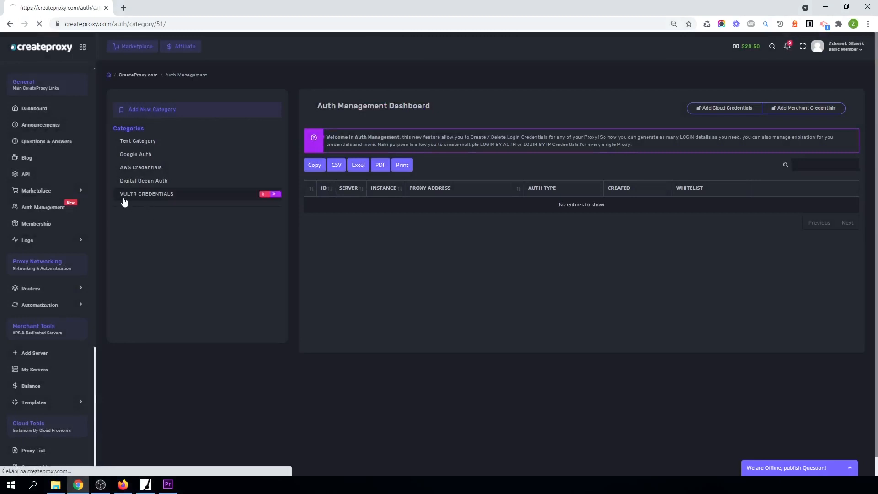
{"action": "left_click", "coordinate": [160, 197]}
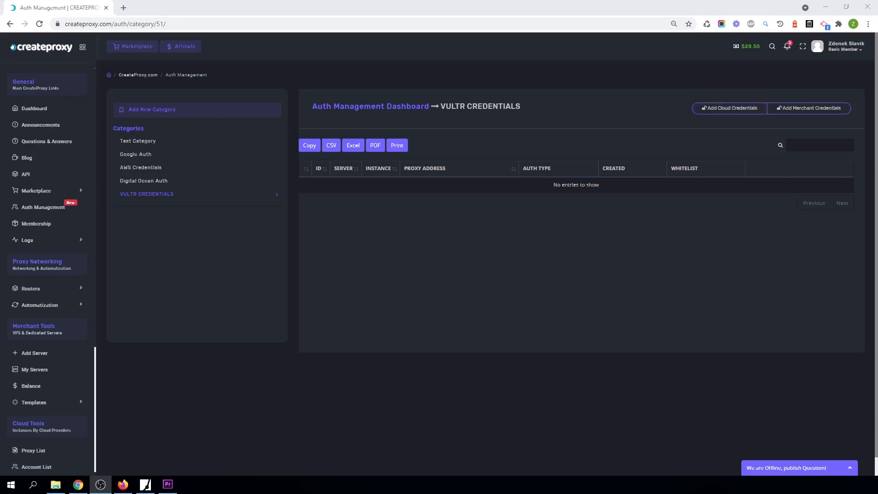
{"action": "scroll", "coordinate": [30, 417], "scroll_direction": "down", "scroll_amount": 1}
{"action": "scroll", "coordinate": [30, 417], "scroll_direction": "down", "scroll_amount": 2}
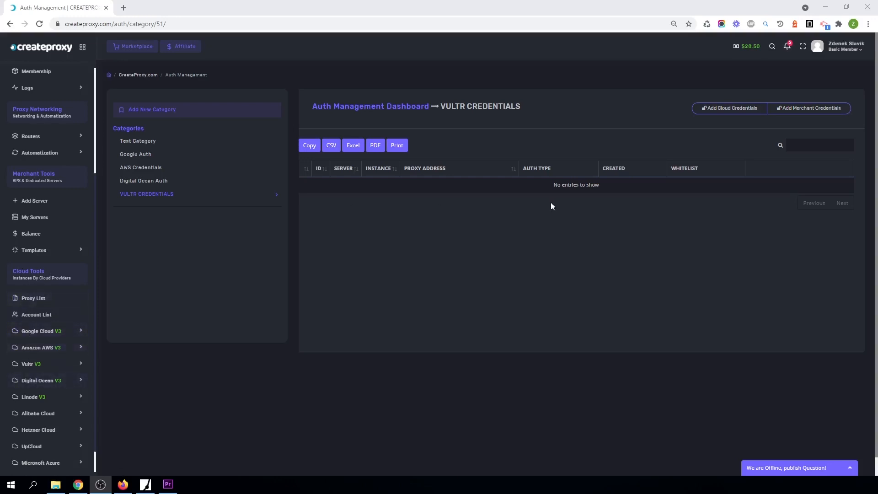
- Start new cloud credentials with the Vultr Video Account profile and HTTP IPv4 proxy type
{"action": "left_click", "coordinate": [718, 110]}
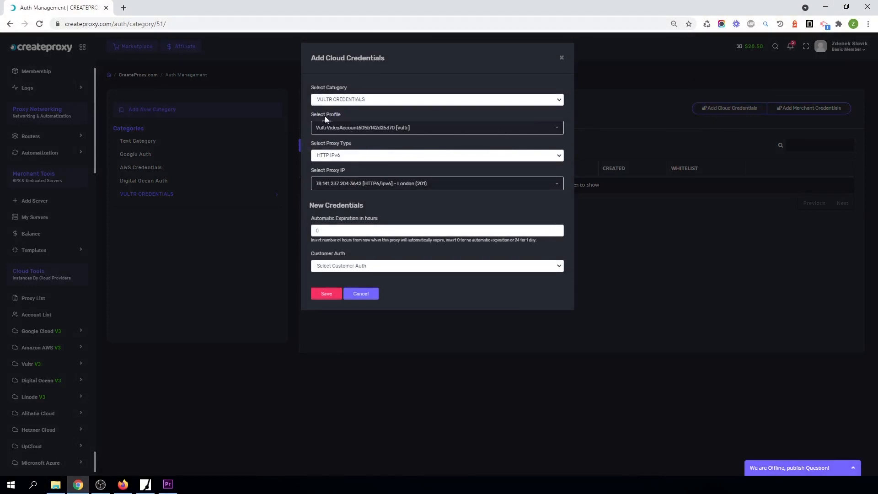
{"action": "left_click", "coordinate": [356, 130]}
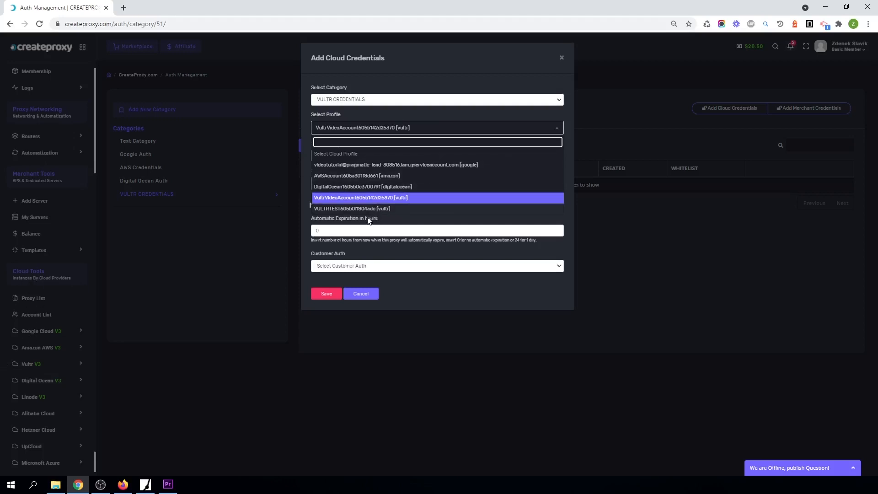
{"action": "left_click", "coordinate": [378, 199]}
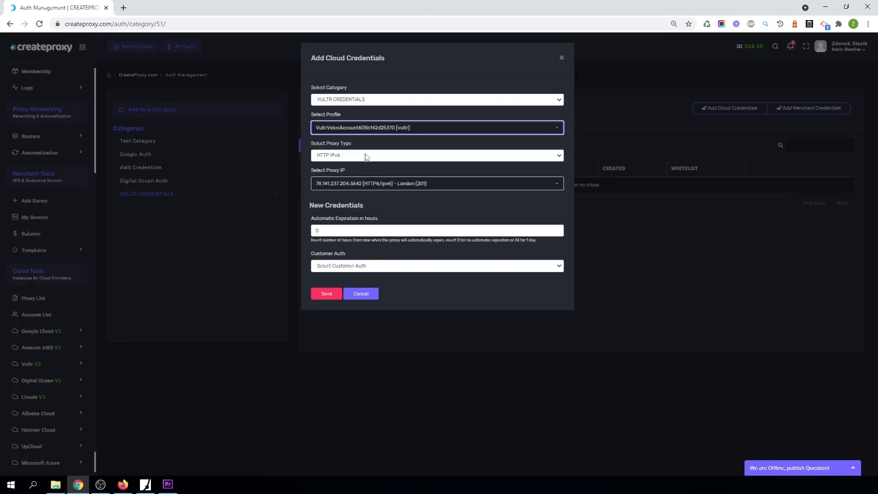
{"action": "left_click", "coordinate": [335, 156]}
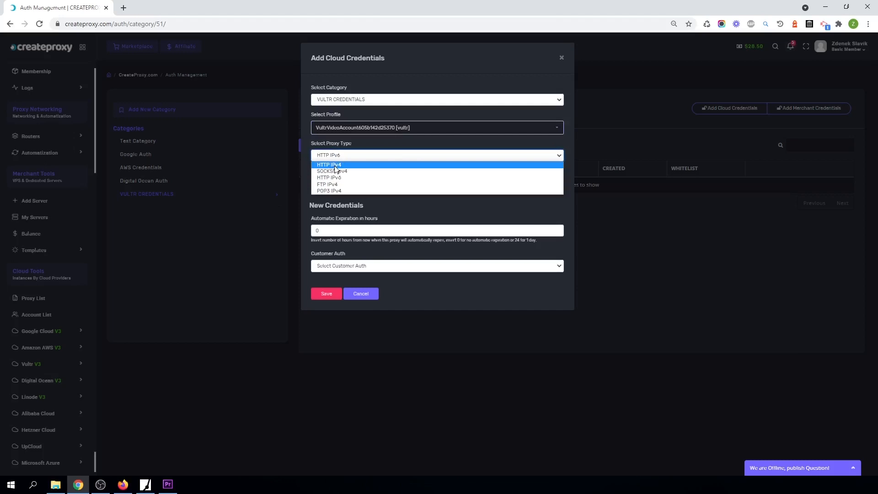
{"action": "left_click", "coordinate": [334, 165]}
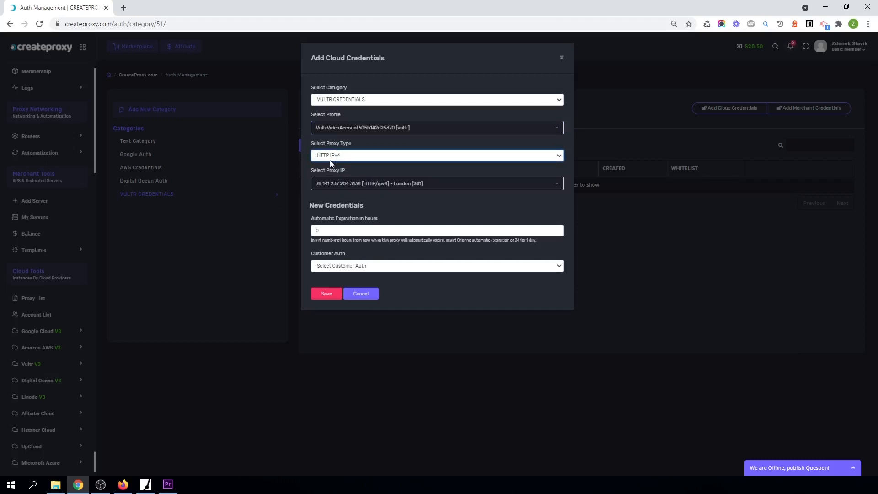
{"action": "left_click", "coordinate": [342, 185]}
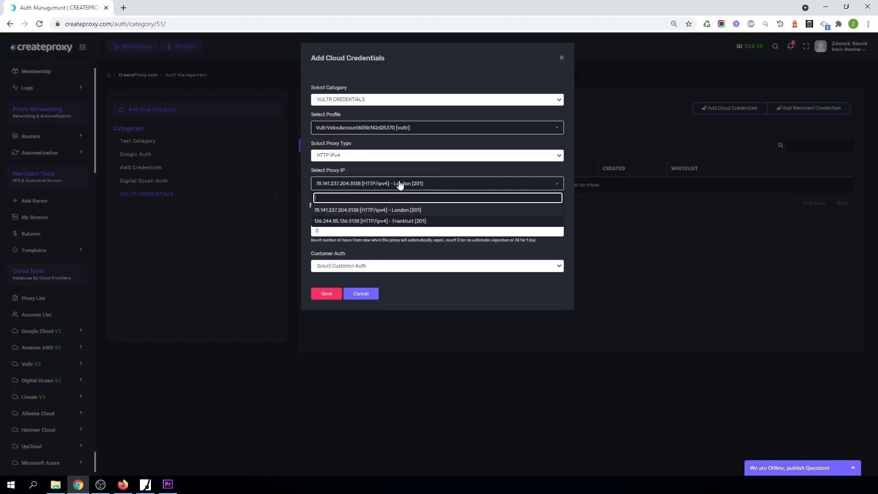
- Switch the proxy type to HTTP IPv6 and browse the proxy list for London 78.141.237.204:3642
{"action": "left_click", "coordinate": [342, 157]}
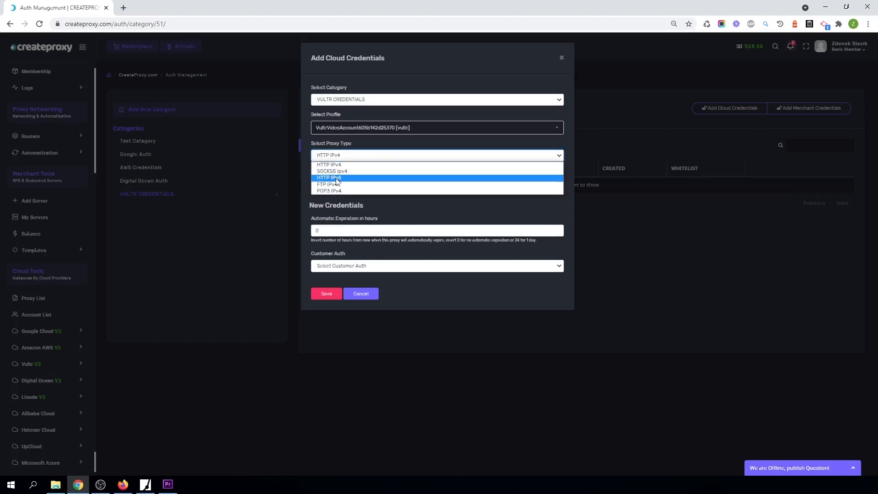
{"action": "left_click", "coordinate": [337, 179]}
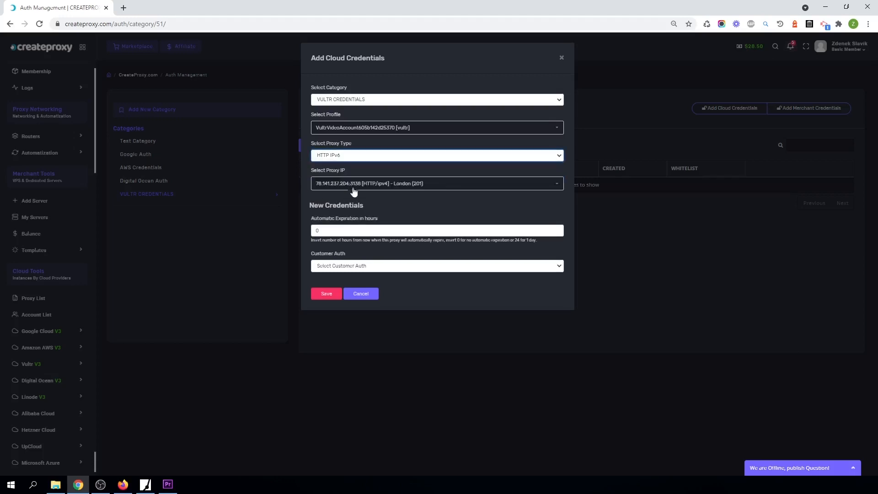
{"action": "left_click", "coordinate": [392, 184]}
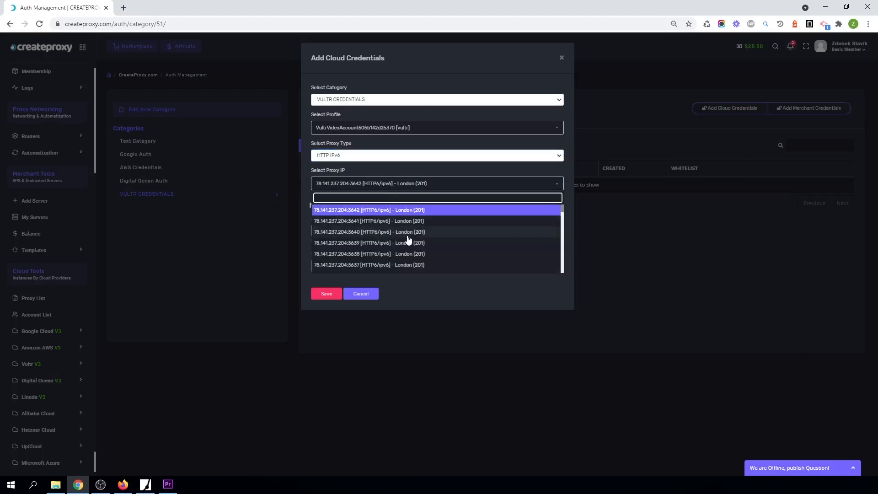
{"action": "scroll", "coordinate": [399, 247], "scroll_direction": "down", "scroll_amount": 5}
{"action": "scroll", "coordinate": [400, 251], "scroll_direction": "down", "scroll_amount": 20}
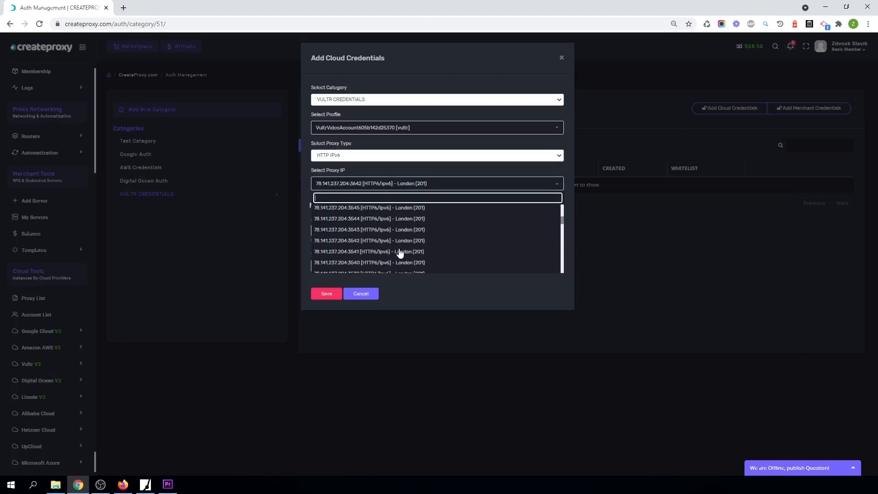
{"action": "scroll", "coordinate": [373, 249], "scroll_direction": "down", "scroll_amount": 10}
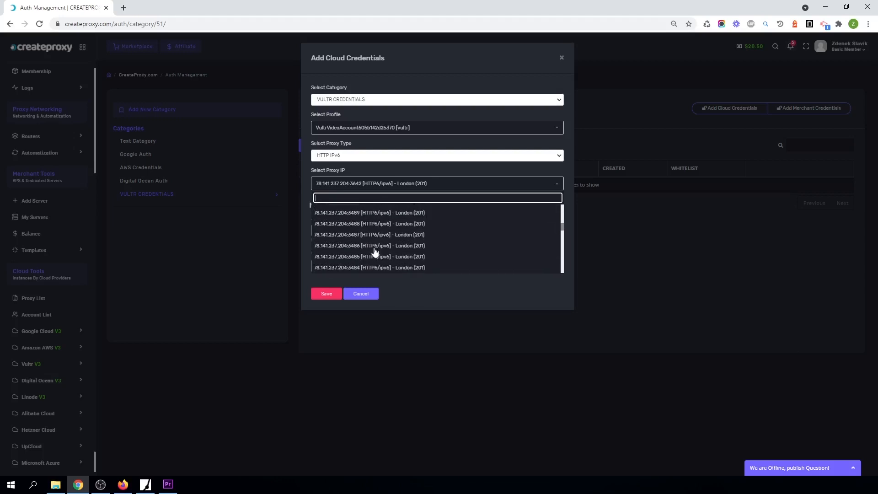
{"action": "scroll", "coordinate": [374, 249], "scroll_direction": "down", "scroll_amount": 2}
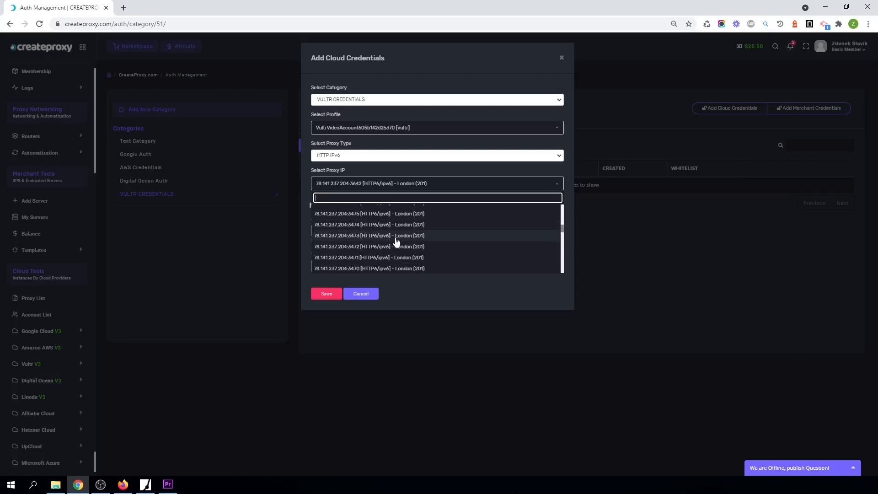
{"action": "scroll", "coordinate": [375, 245], "scroll_direction": "down", "scroll_amount": 13}
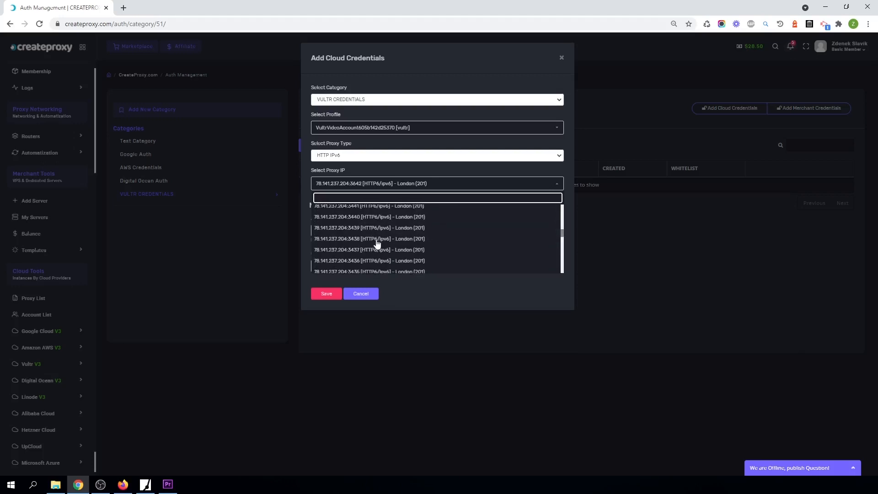
{"action": "scroll", "coordinate": [378, 244], "scroll_direction": "up", "scroll_amount": 20}
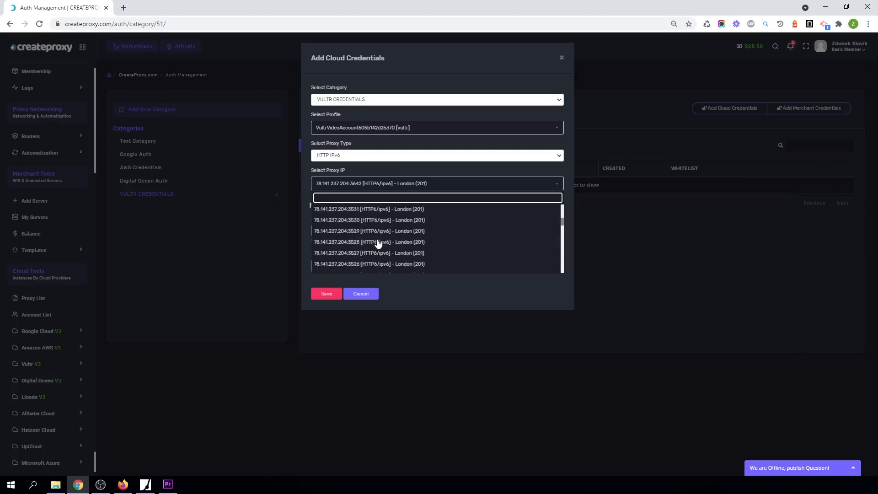
{"action": "scroll", "coordinate": [379, 243], "scroll_direction": "up", "scroll_amount": 10}
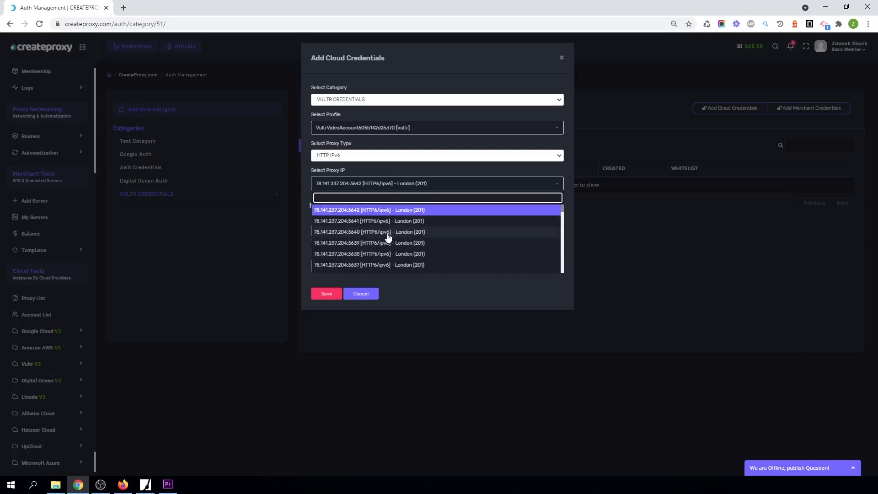
- Switch back to HTTP IPv4, pick Frankfurt proxy 136.244.85.136:3138, and select the expiration hours value
{"action": "left_click", "coordinate": [356, 156]}
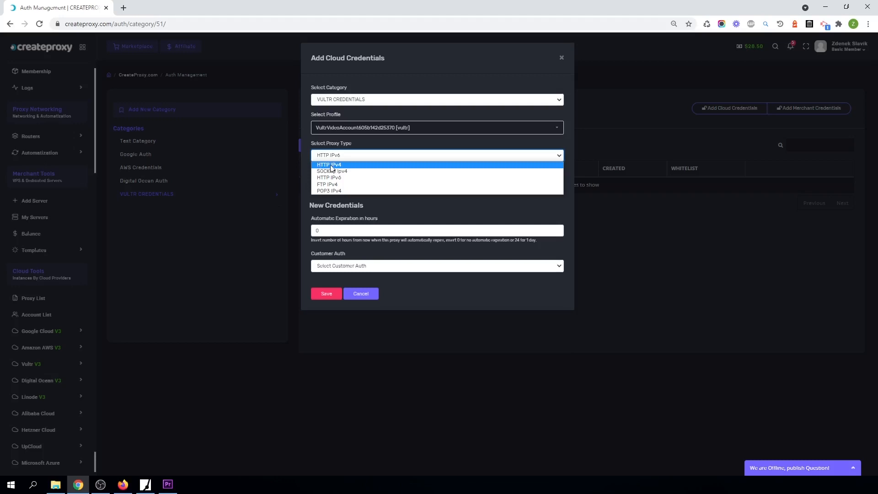
{"action": "left_click", "coordinate": [334, 167]}
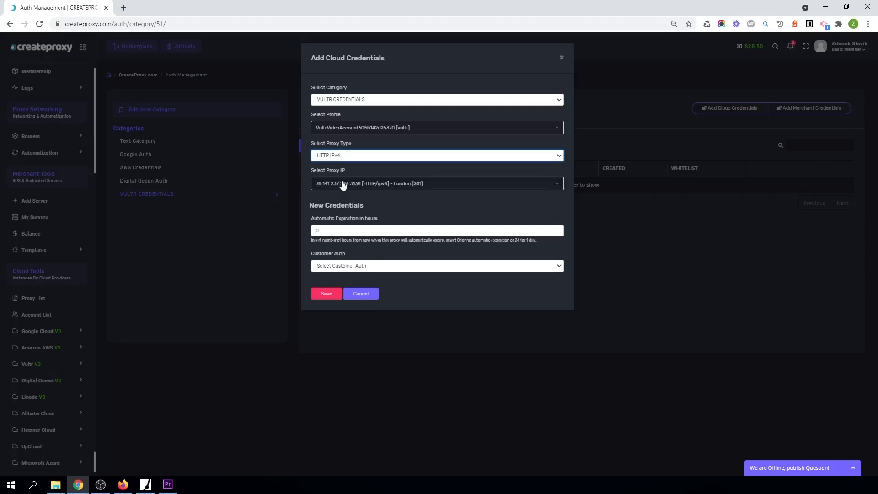
{"action": "left_click", "coordinate": [343, 185]}
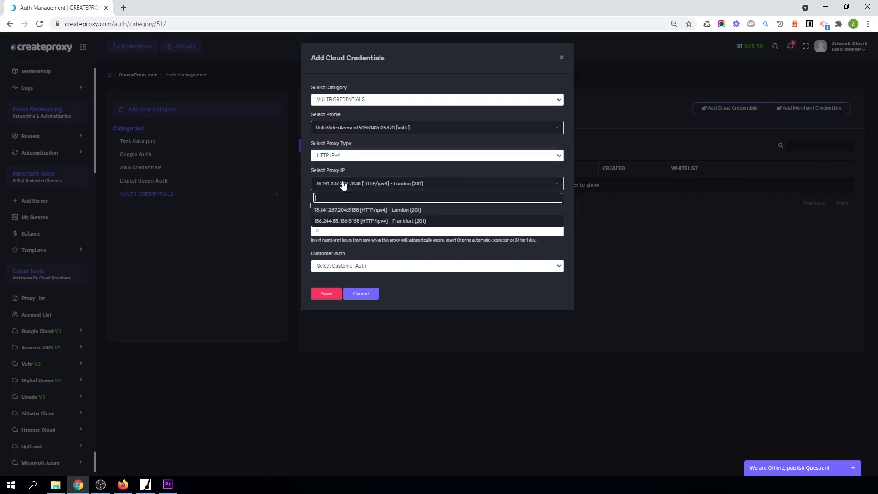
{"action": "left_click", "coordinate": [354, 222]}
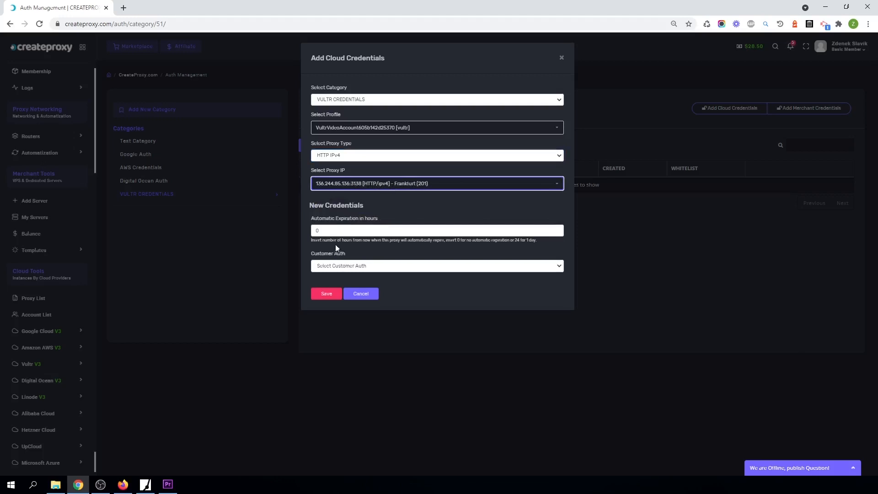
{"action": "double_click", "coordinate": [371, 227]}
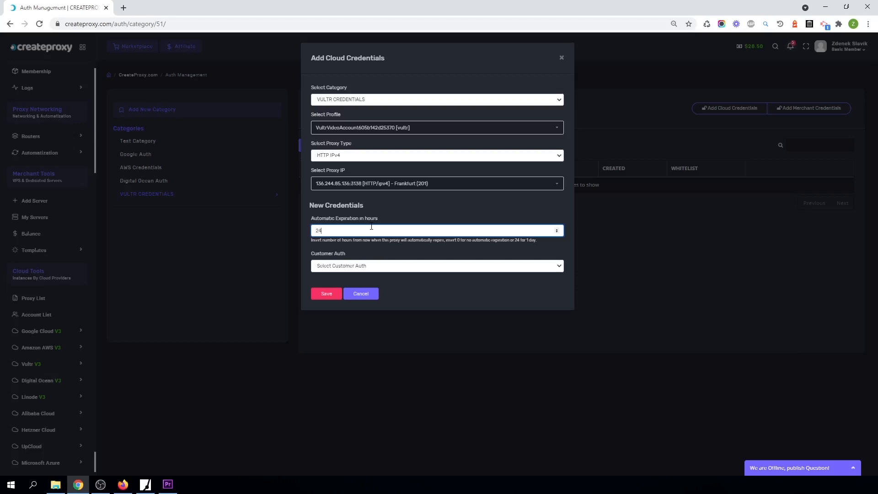
- Set customer auth to AUTH BY LOGIN and replace the generated username with 'test'
{"action": "left_click", "coordinate": [341, 269]}
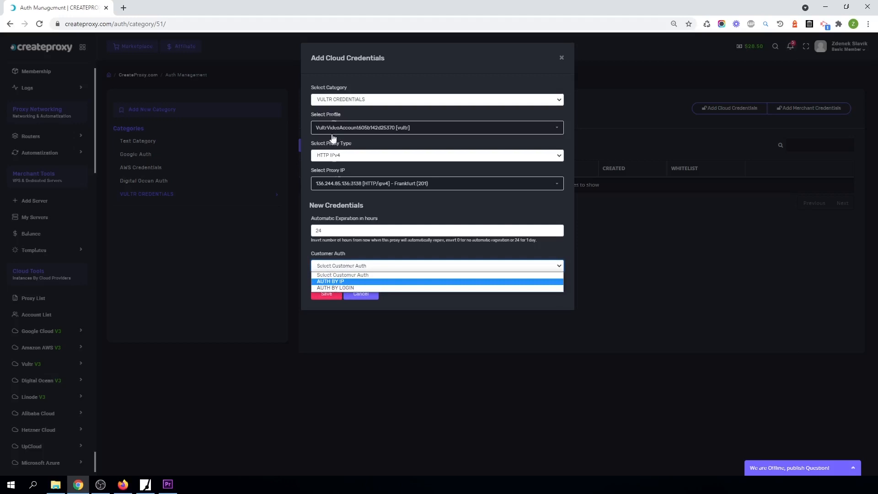
{"action": "left_click", "coordinate": [339, 286]}
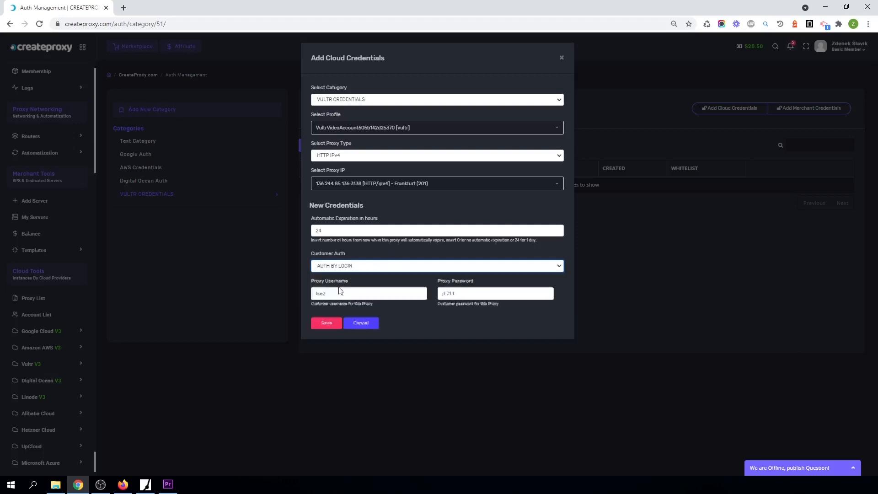
{"action": "left_click_drag", "start_coordinate": [334, 295], "coordinate": [306, 295]}
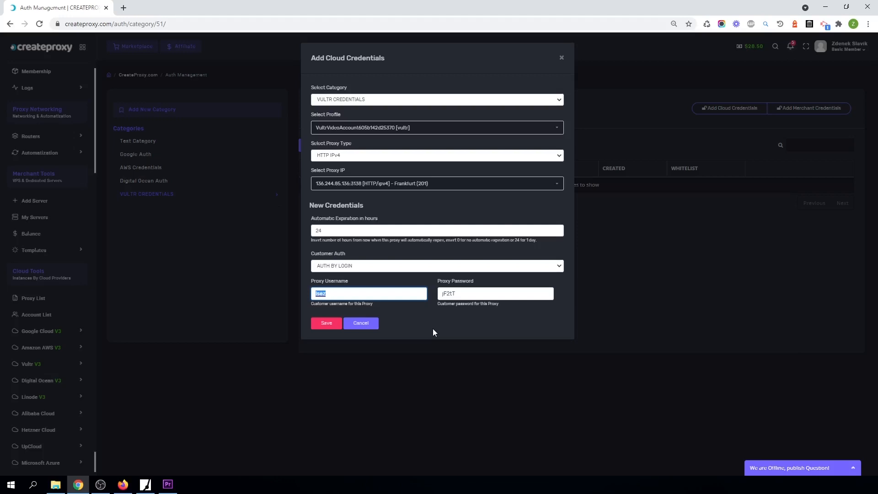
{"action": "type", "text": "test"}
{"action": "left_click_drag", "start_coordinate": [456, 294], "coordinate": [432, 295]}
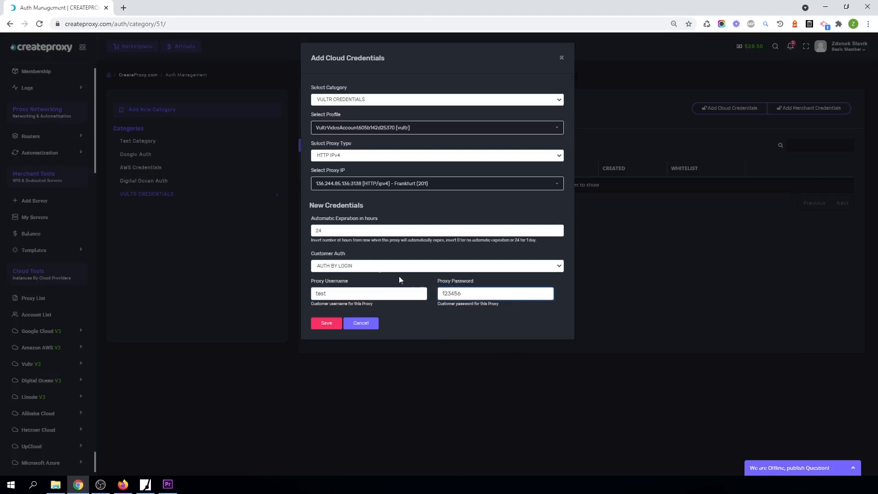
- Toggle customer auth to IP and back to login, then reselect the username
{"action": "left_click", "coordinate": [352, 268]}
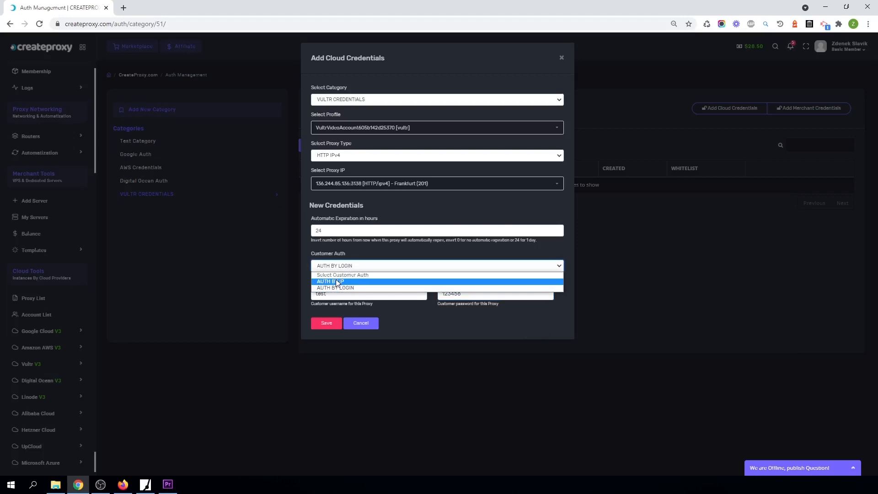
{"action": "left_click", "coordinate": [421, 323]}
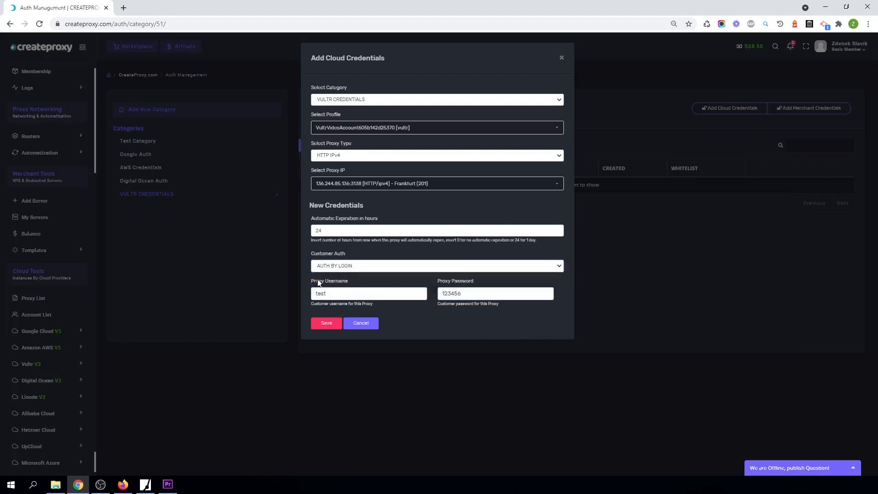
{"action": "left_click", "coordinate": [344, 269]}
{"action": "left_click", "coordinate": [343, 281]}
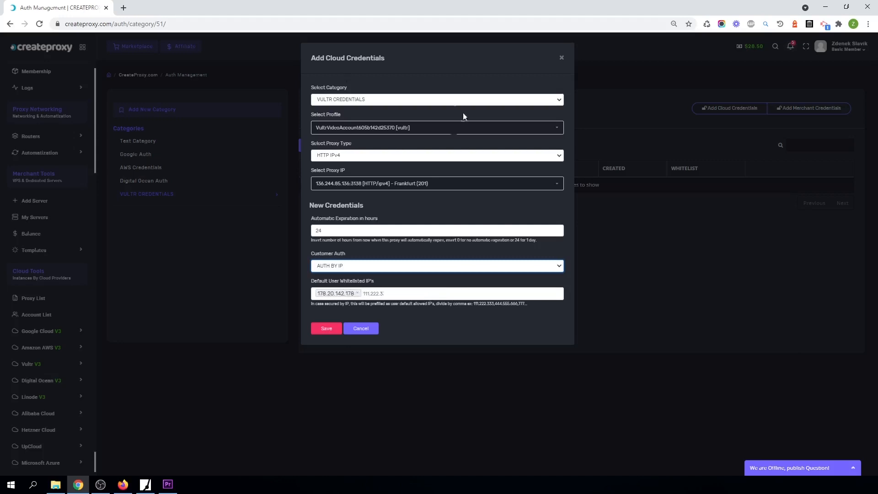
{"action": "left_click", "coordinate": [359, 268]}
{"action": "left_click", "coordinate": [332, 286]}
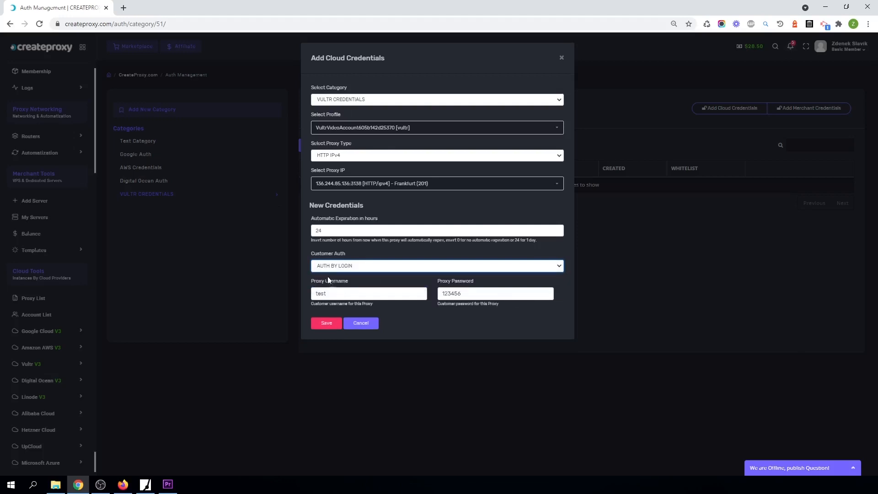
{"action": "left_click_drag", "start_coordinate": [327, 293], "coordinate": [292, 296]}
{"action": "left_click", "coordinate": [322, 294]}
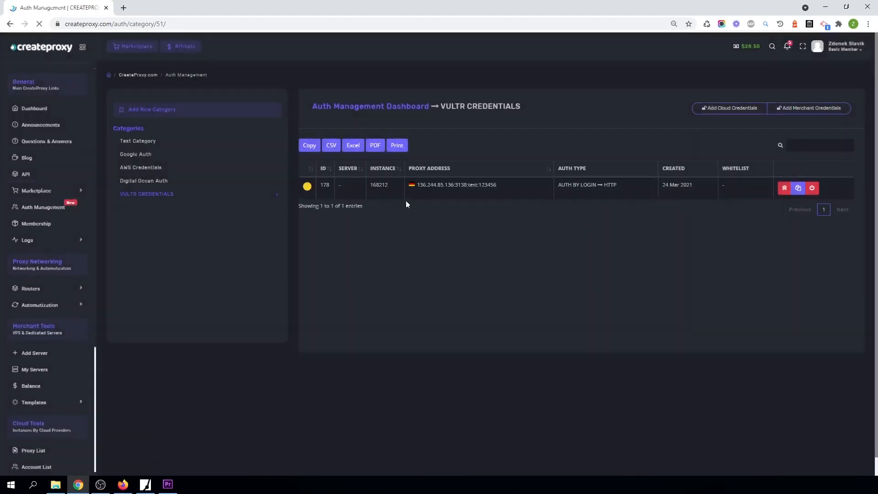
- Copy the credential's proxy address with login details and select its full text
{"action": "mouse_move", "coordinate": [307, 189]}
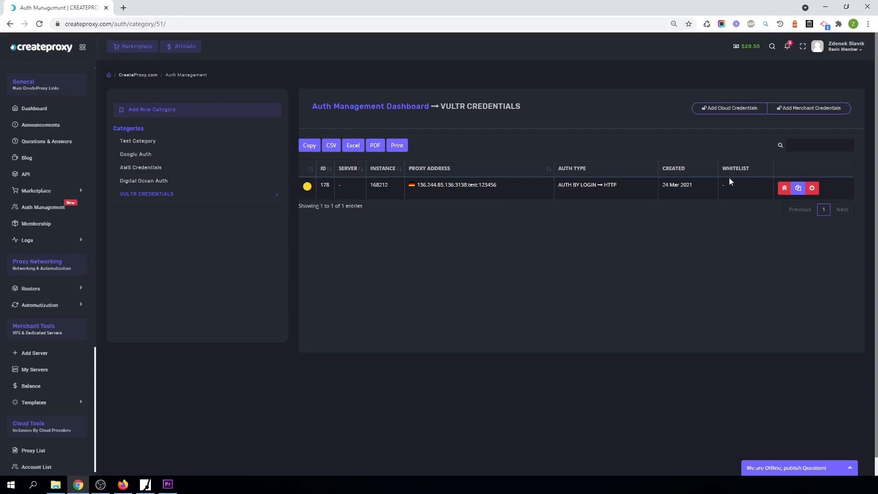
{"action": "left_click", "coordinate": [798, 187]}
{"action": "left_click_drag", "start_coordinate": [498, 184], "coordinate": [420, 185]}
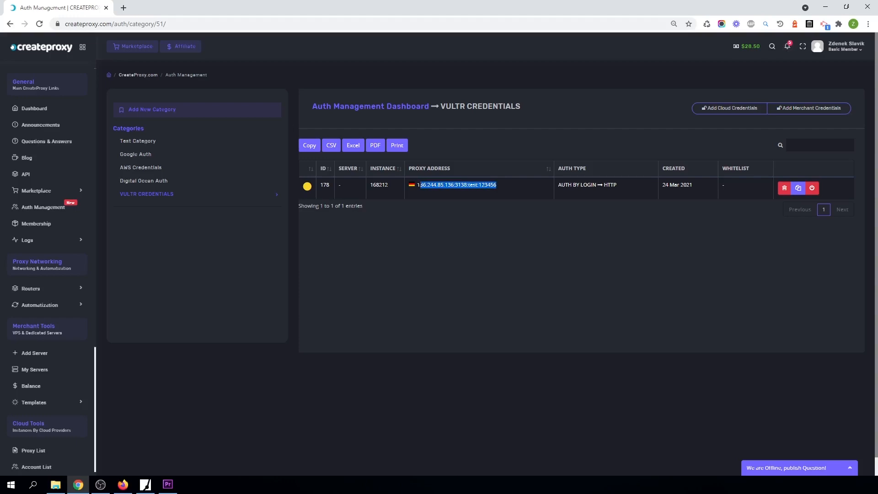
{"action": "left_click_drag", "start_coordinate": [498, 185], "coordinate": [414, 185]}
- Import the Frankfurt proxy 136.244.85.136:3138 with login details into FOGLDN, confirm it tests OK, then minimize it
{"action": "left_click", "coordinate": [145, 484]}
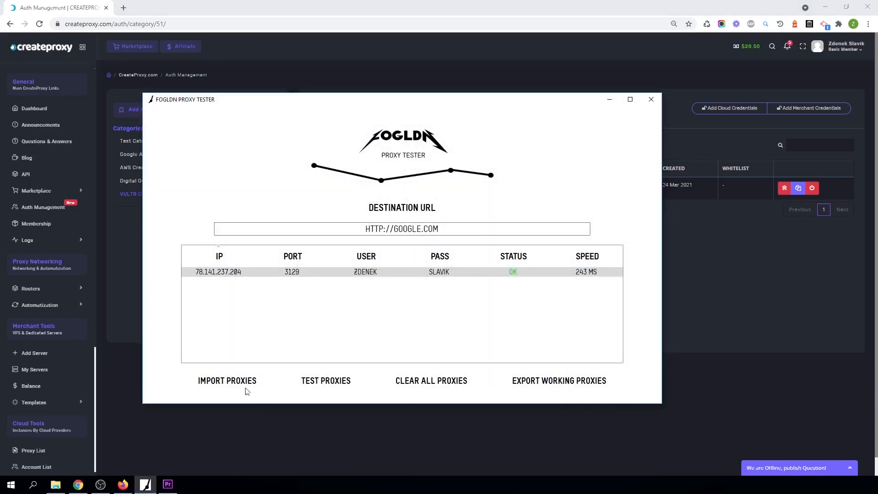
{"action": "left_click", "coordinate": [234, 386]}
{"action": "key", "text": "ctrl+v"}
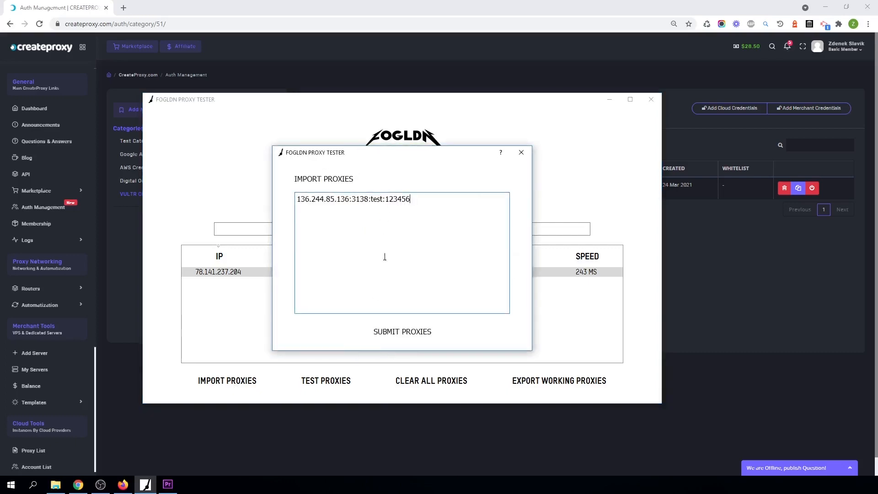
{"action": "left_click", "coordinate": [402, 332]}
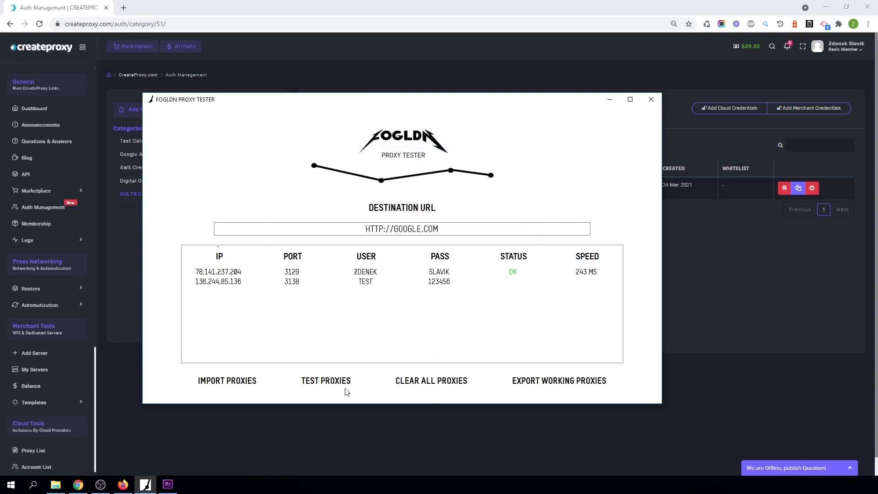
{"action": "left_click", "coordinate": [330, 382]}
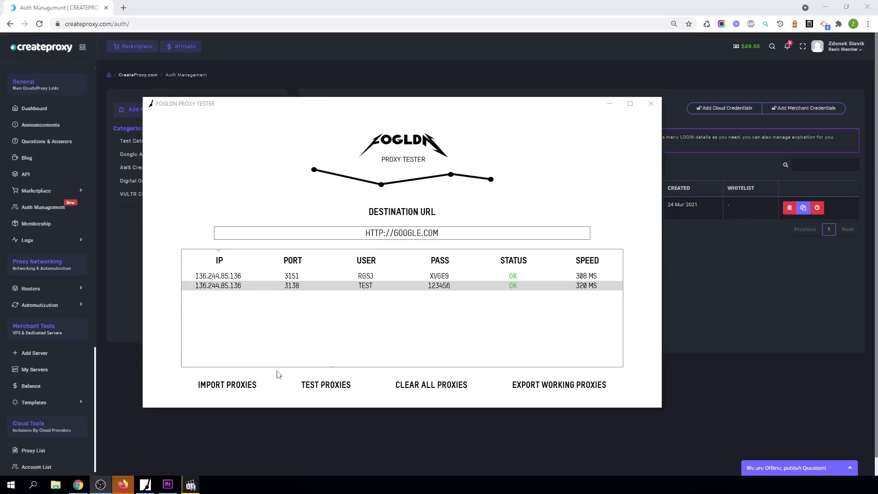
{"action": "left_click", "coordinate": [610, 104]}
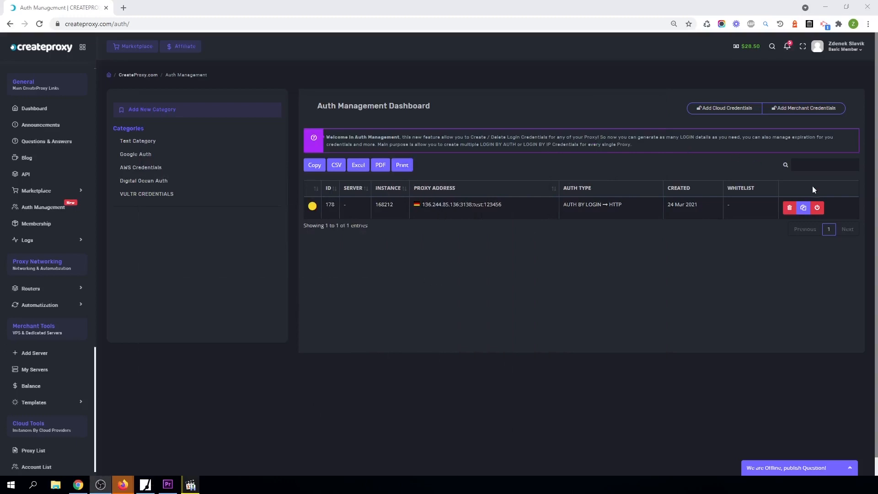
- Delete the saved credential entry and Frankfurt instance 168212, leaving only the two London proxies
{"action": "left_click", "coordinate": [789, 208]}
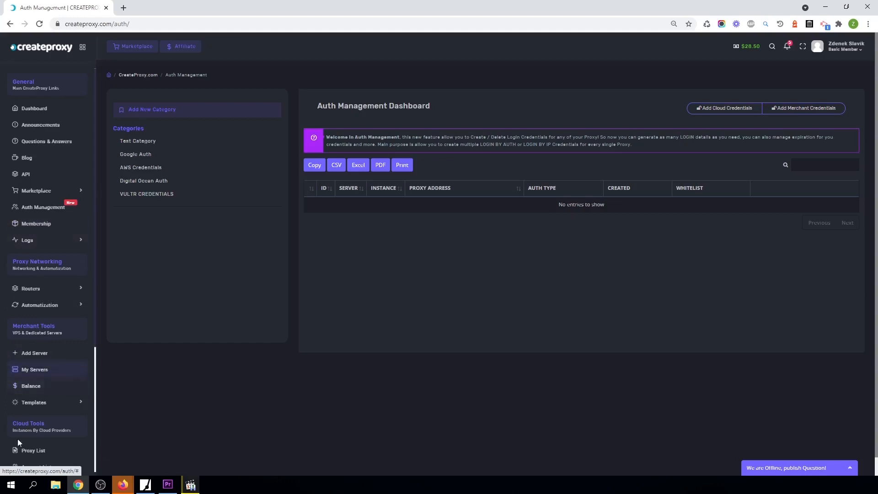
{"action": "scroll", "coordinate": [41, 379], "scroll_direction": "down", "scroll_amount": 4}
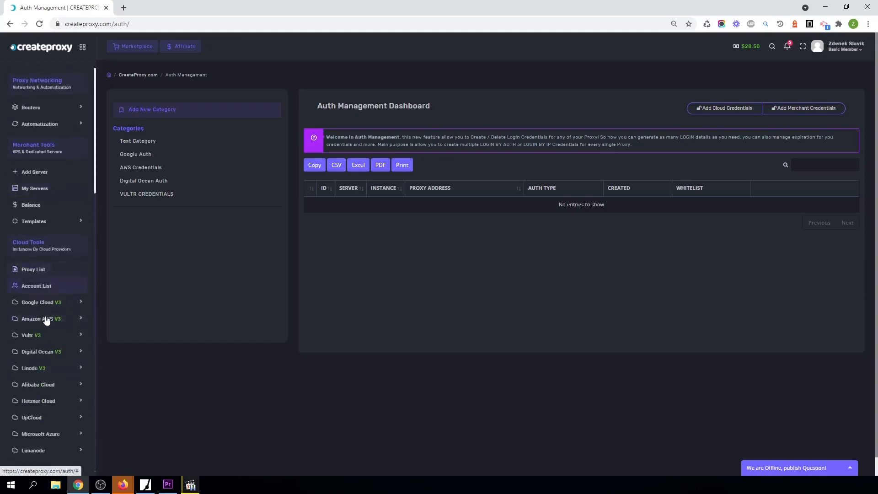
{"action": "left_click", "coordinate": [31, 272]}
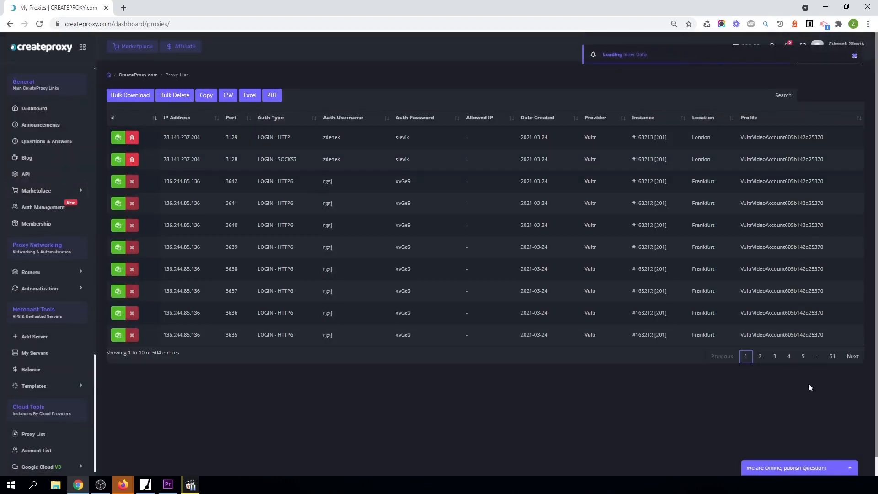
{"action": "left_click", "coordinate": [832, 357]}
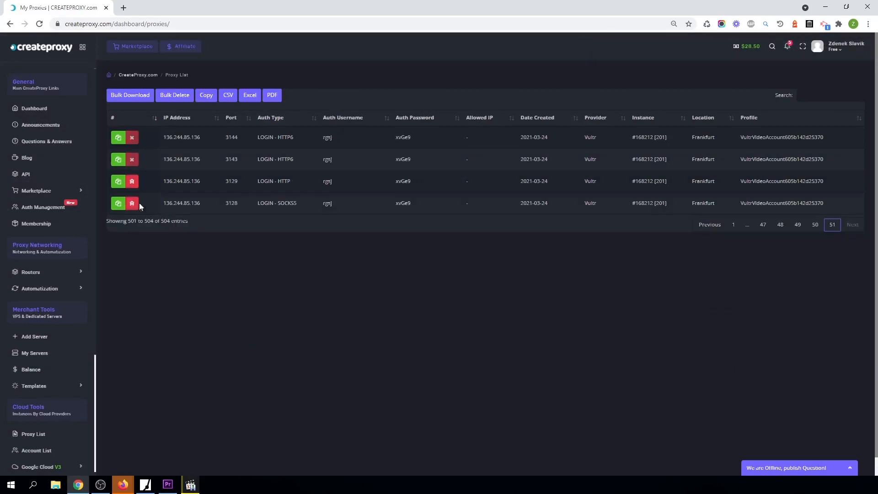
{"action": "left_click", "coordinate": [132, 181]}
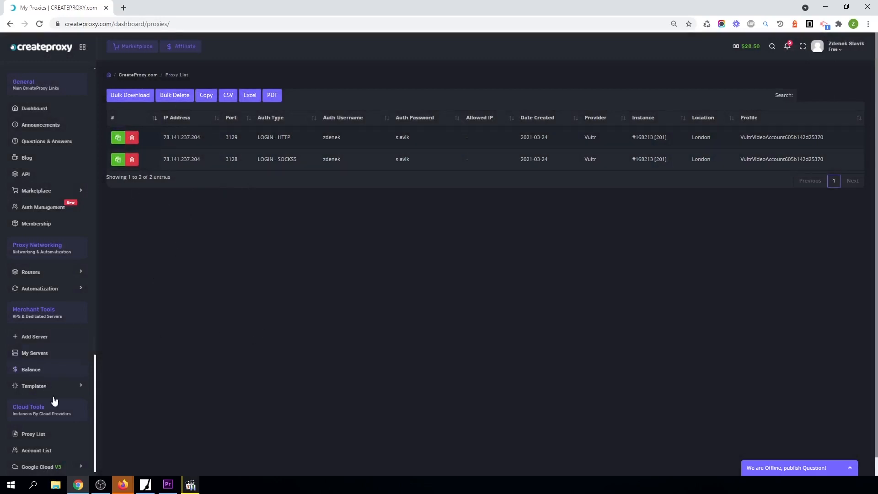
{"action": "left_click", "coordinate": [37, 451]}
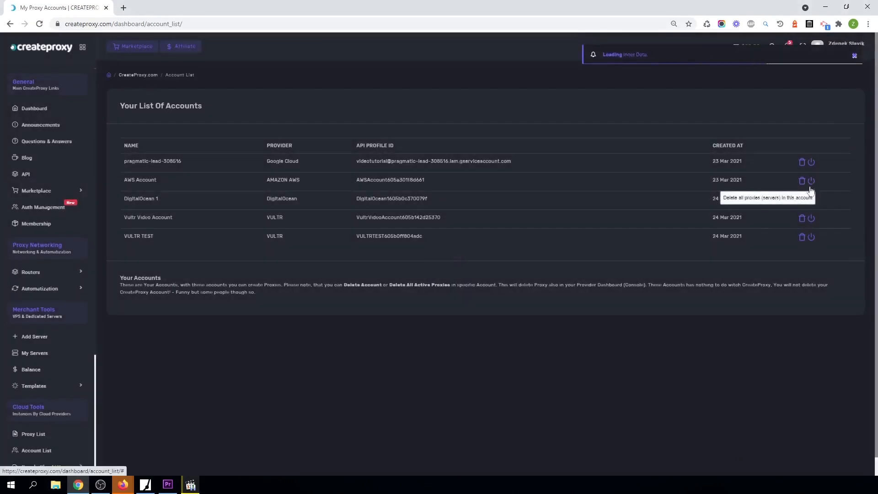
- Terminate all servers on the Vultr Video Account row from the Account List
{"action": "left_click", "coordinate": [811, 219]}
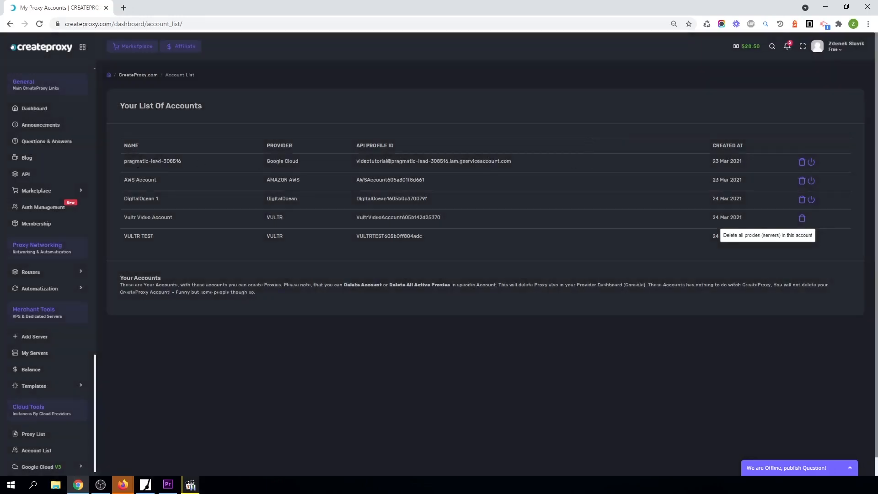
- Go back to the Proxy List to confirm no proxies remain
{"action": "left_click", "coordinate": [28, 438]}
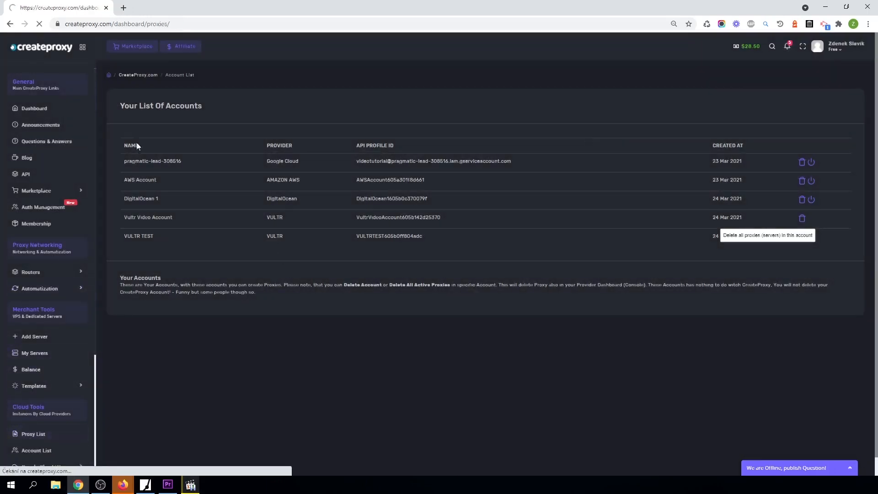